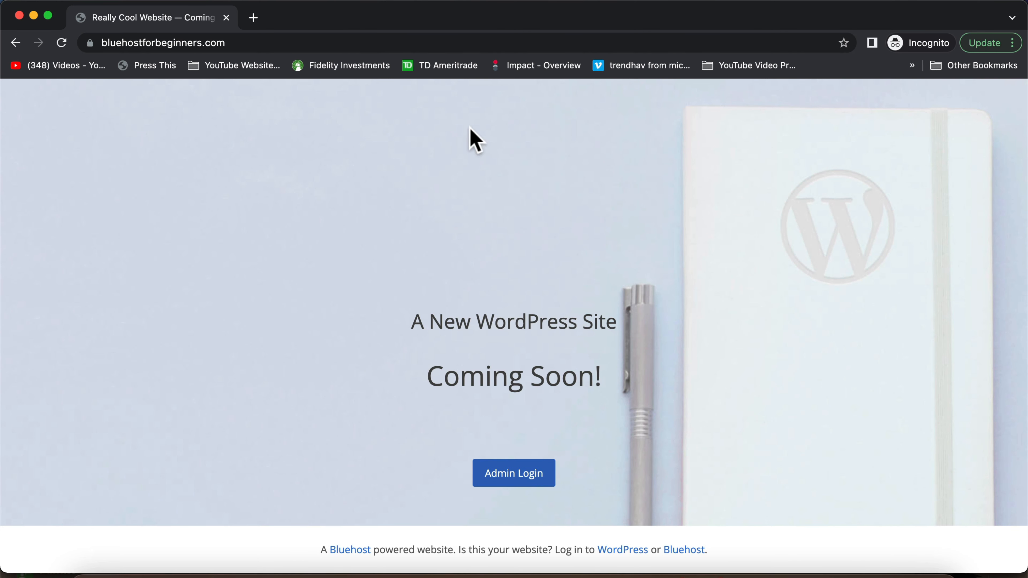
Close the incognito Coming Soon preview and log into WordPress from the Bluehost Portal
scroll(508, 264, down, 1)
scroll(508, 263, up, 1)
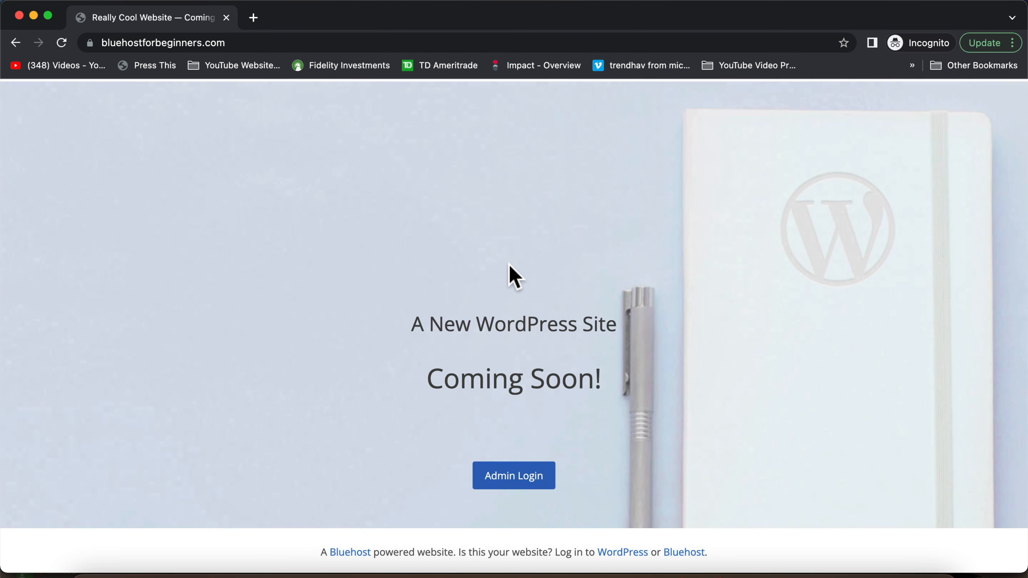
click(19, 15)
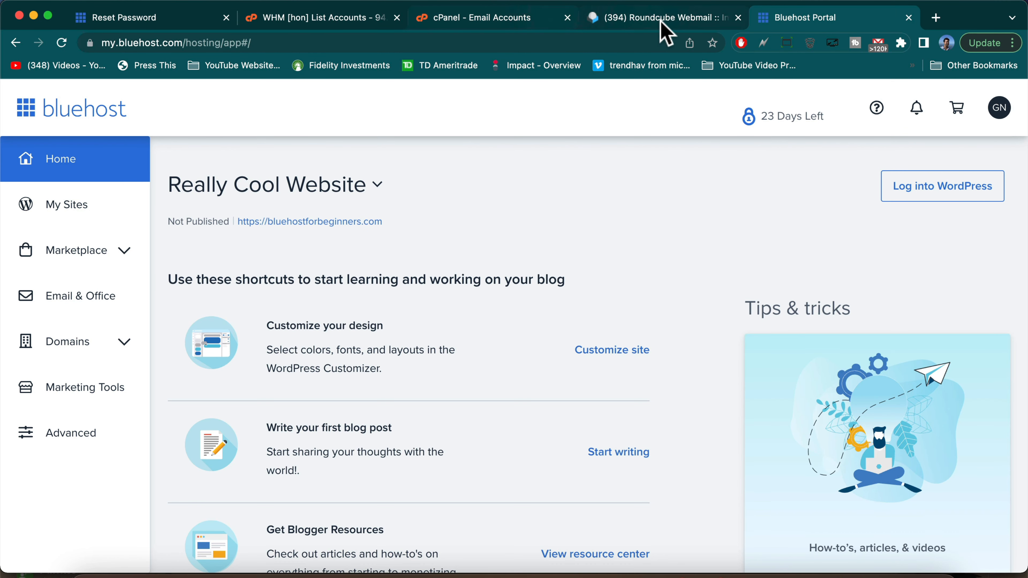
click(900, 187)
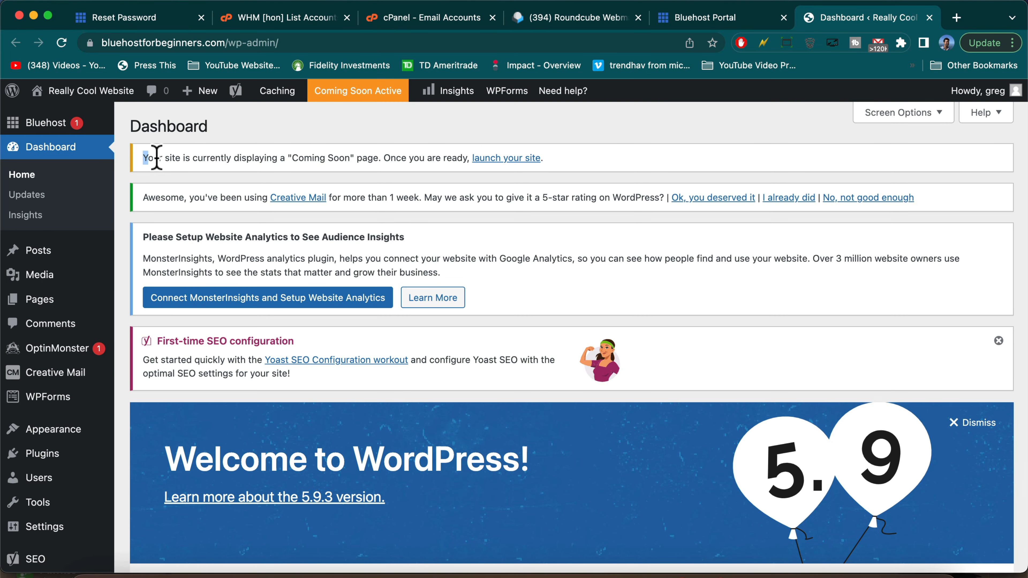
Review the site-launch steps from the Coming Soon notice, then visit the Hello world! front page
drag(157, 158, 448, 159)
click(469, 158)
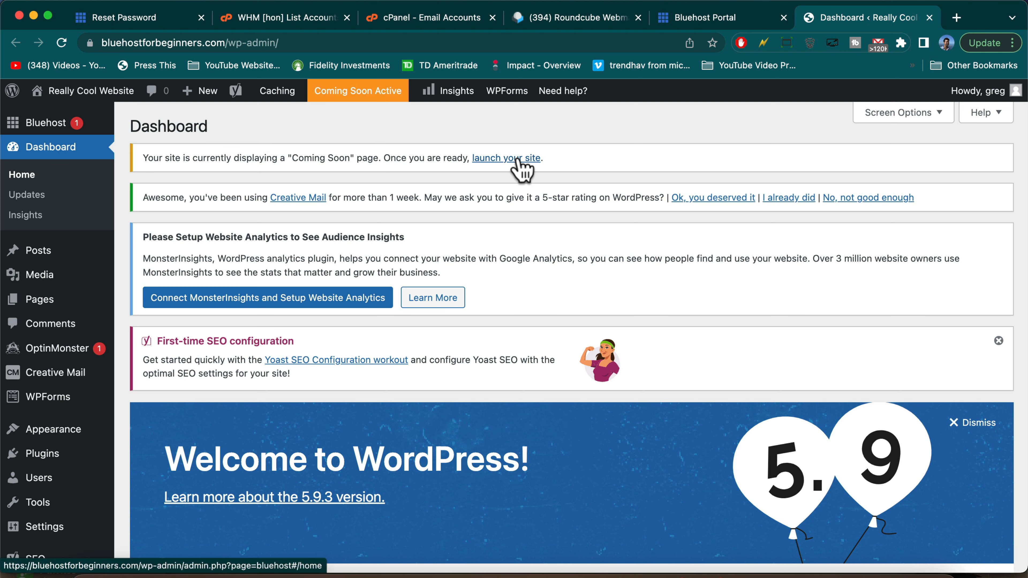
click(518, 158)
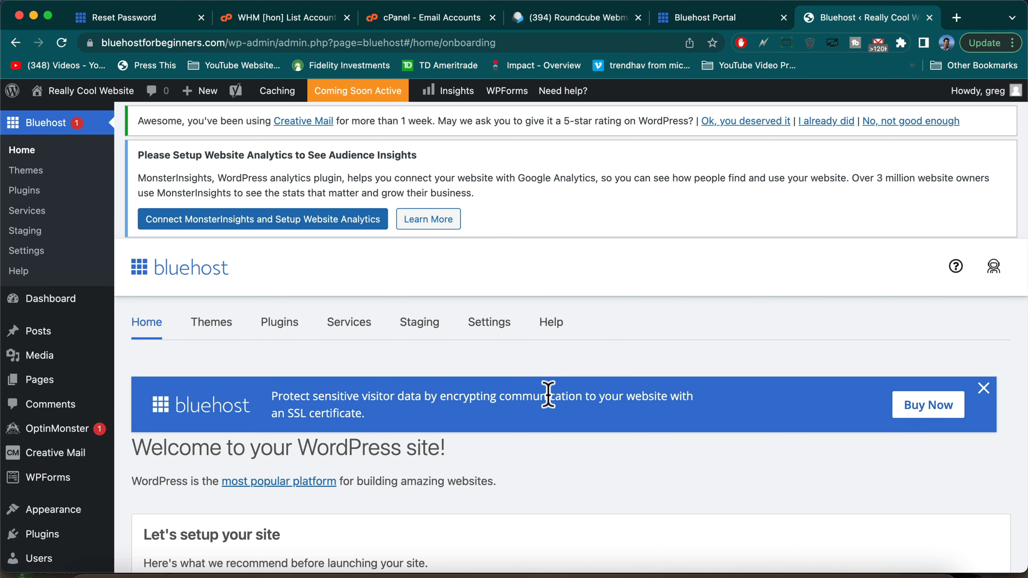
scroll(549, 395, down, 10)
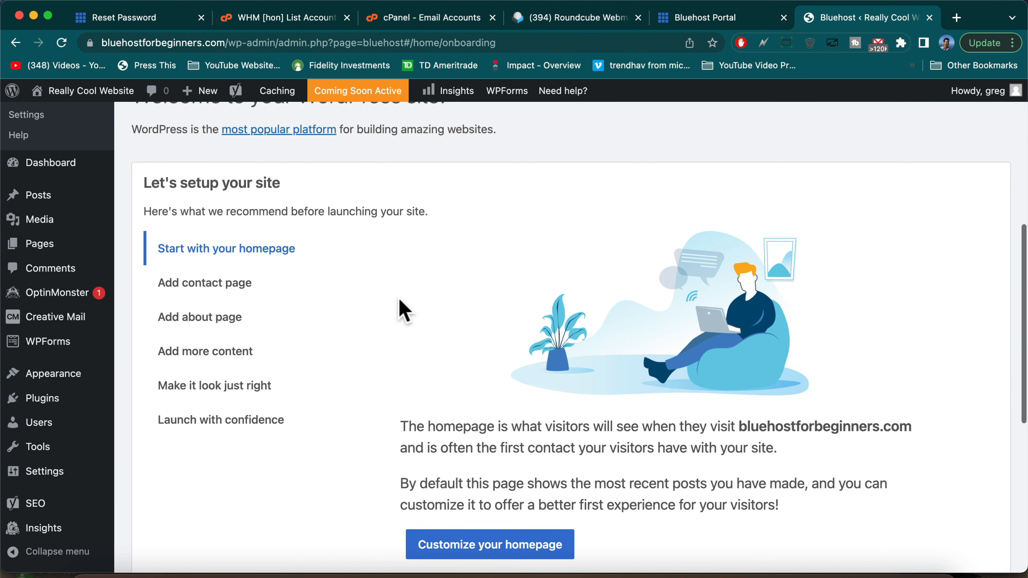
scroll(528, 298, down, 4)
scroll(529, 293, down, 5)
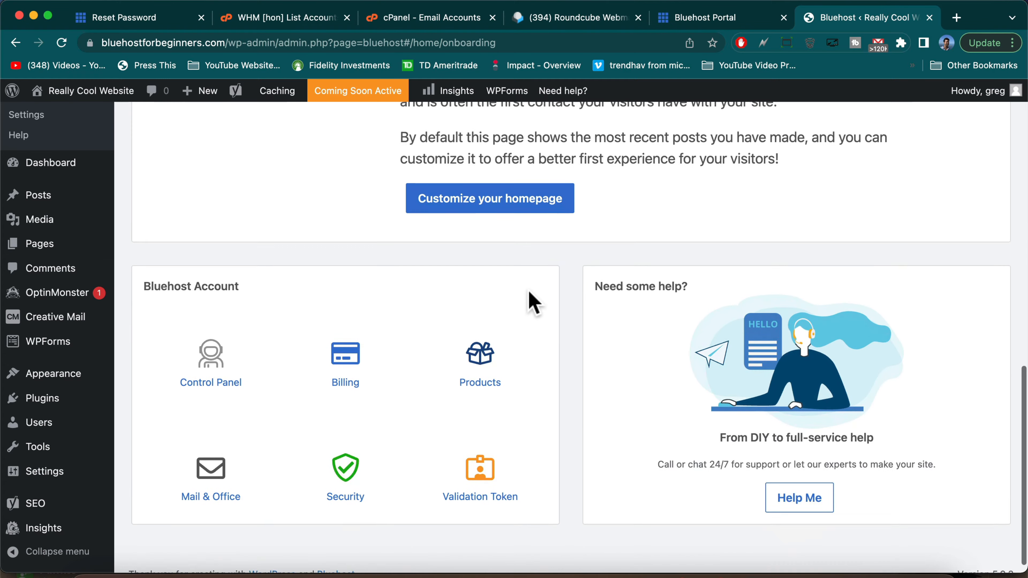
scroll(529, 293, up, 18)
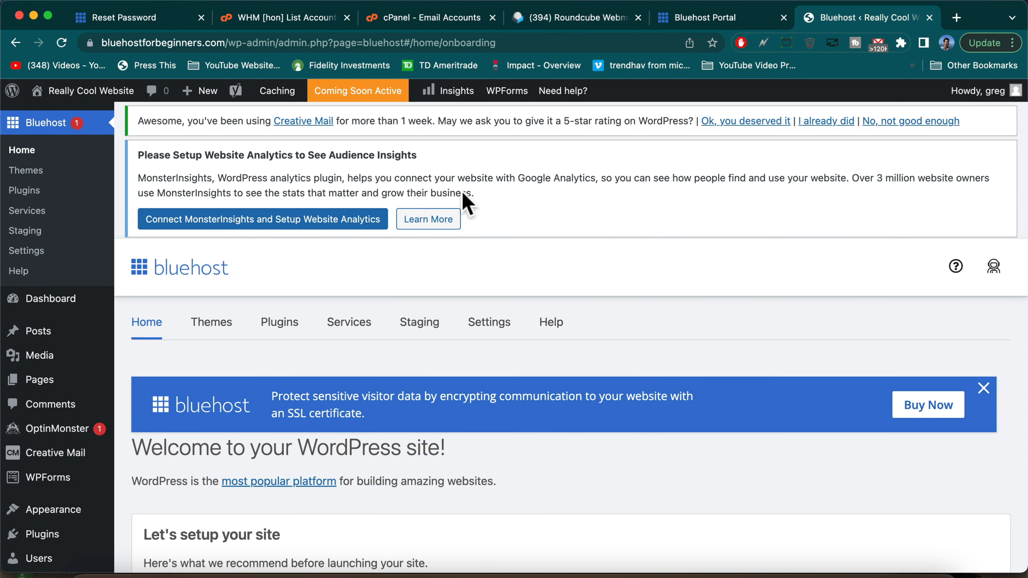
click(72, 88)
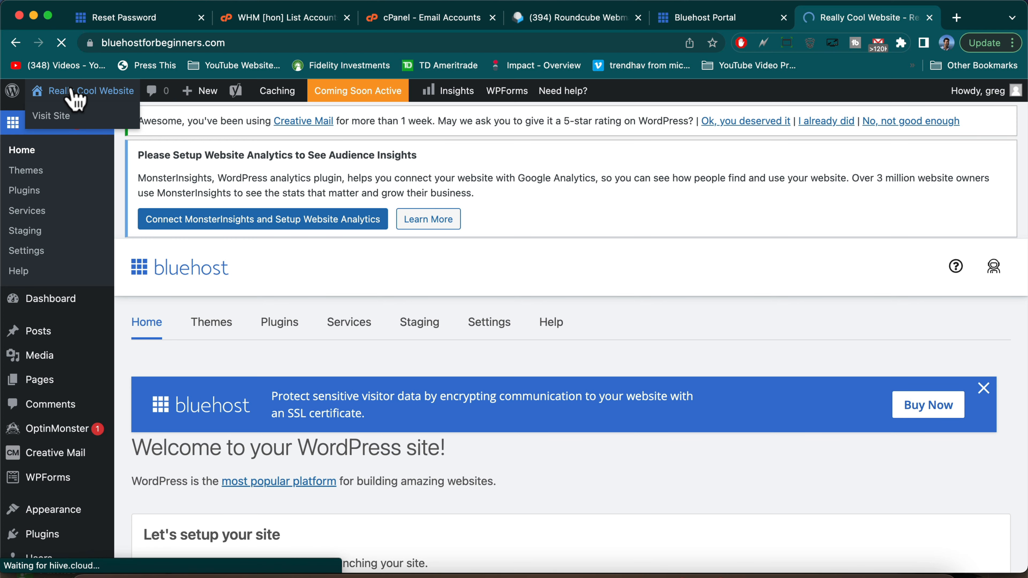
scroll(485, 477, down, 10)
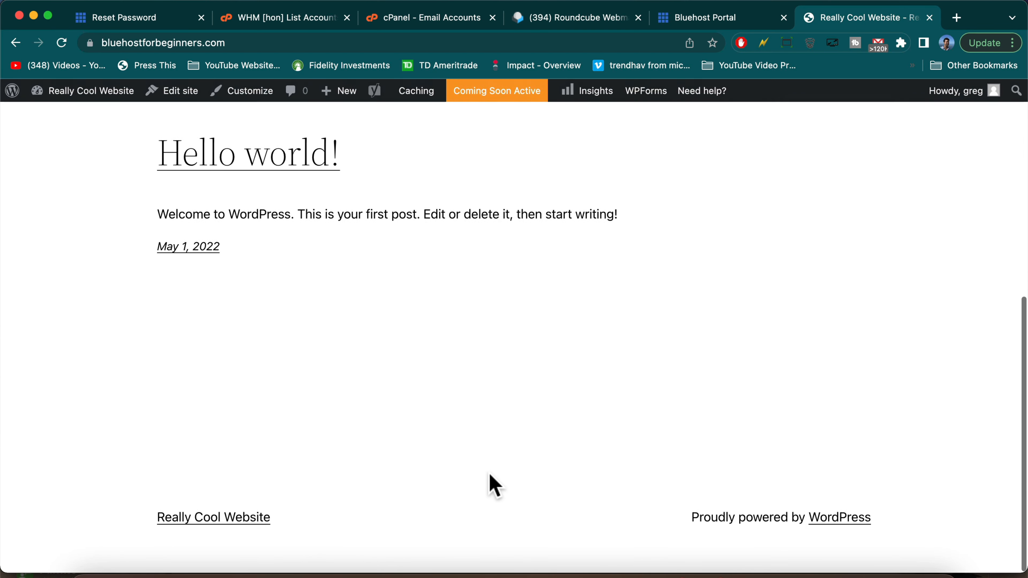
Scroll through the front page, then head back to the admin via the site name
scroll(494, 486, up, 10)
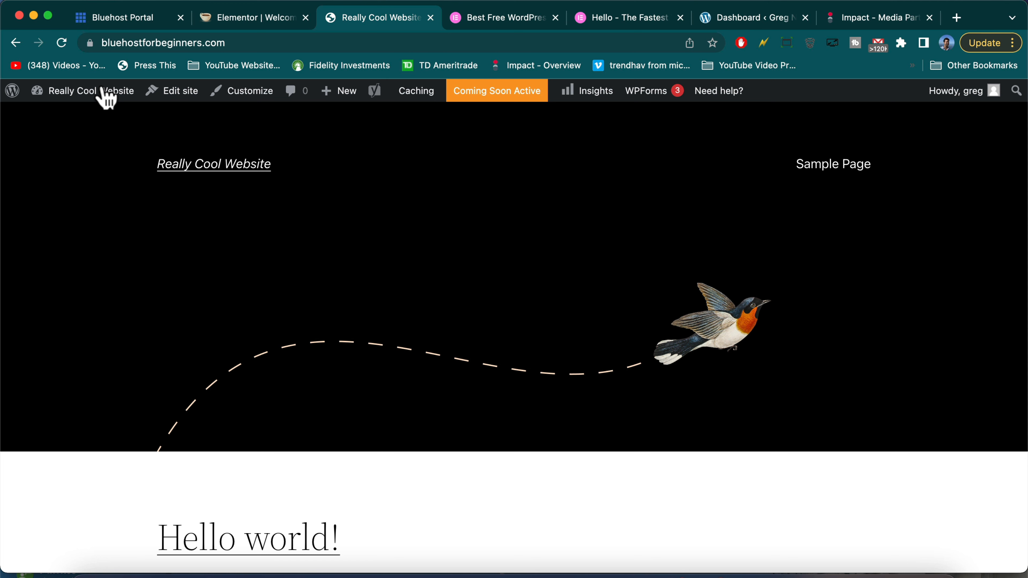
scroll(310, 287, down, 10)
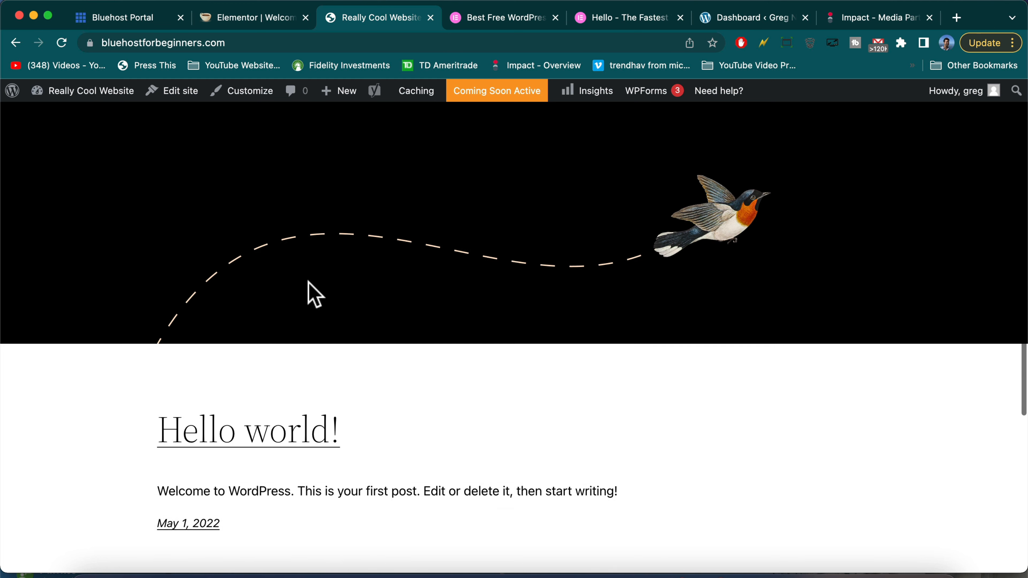
scroll(315, 295, up, 8)
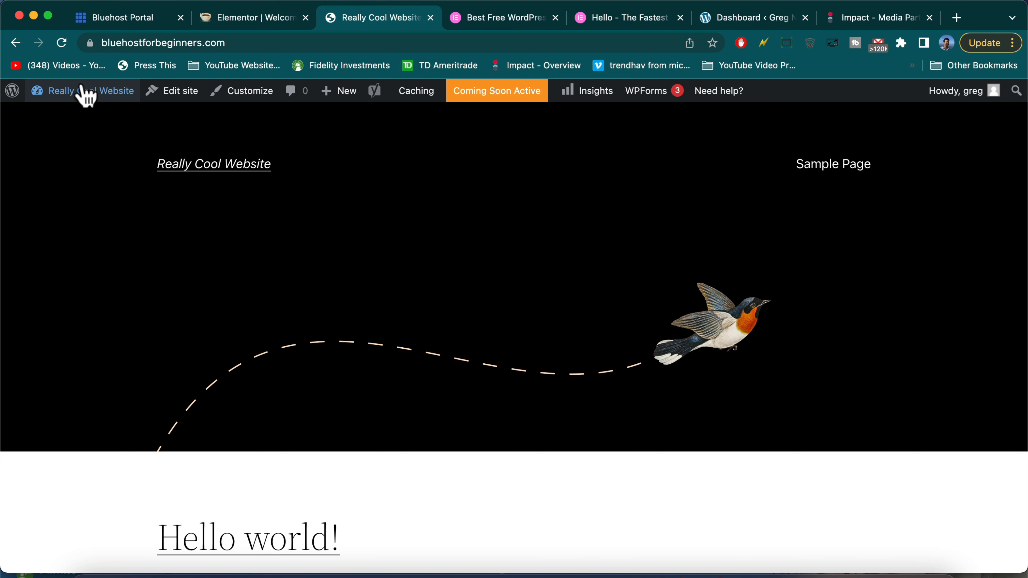
mouse_move(94, 87)
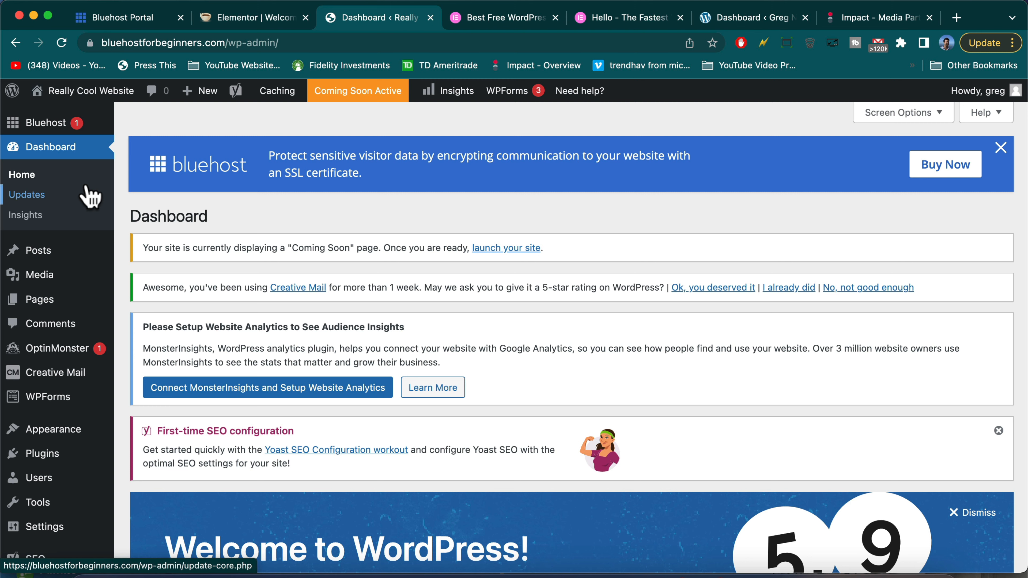
Open Appearance > Themes and look over the four installed themes
mouse_move(92, 276)
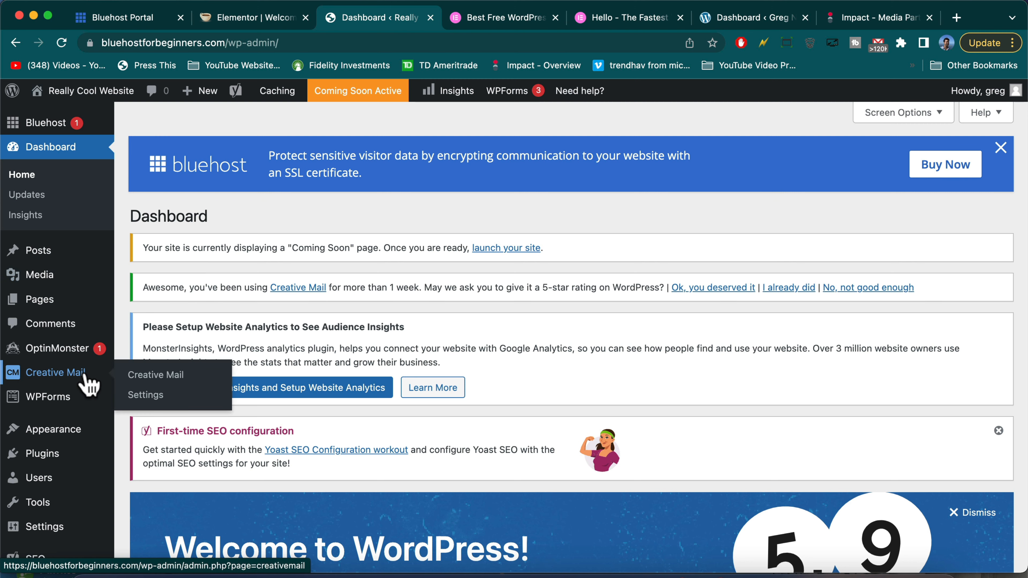
mouse_move(80, 435)
click(141, 433)
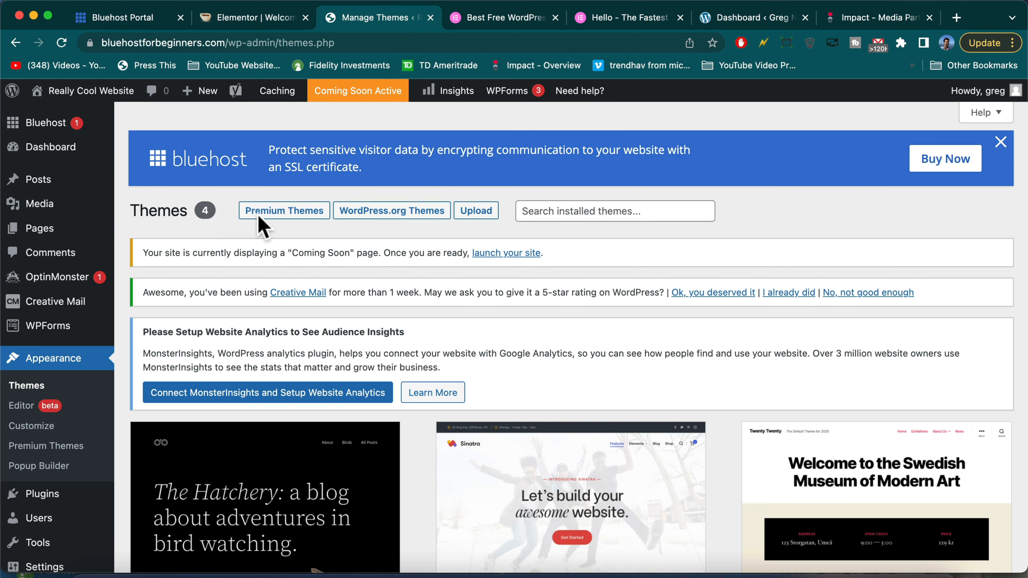
scroll(316, 284, down, 10)
scroll(318, 321, down, 2)
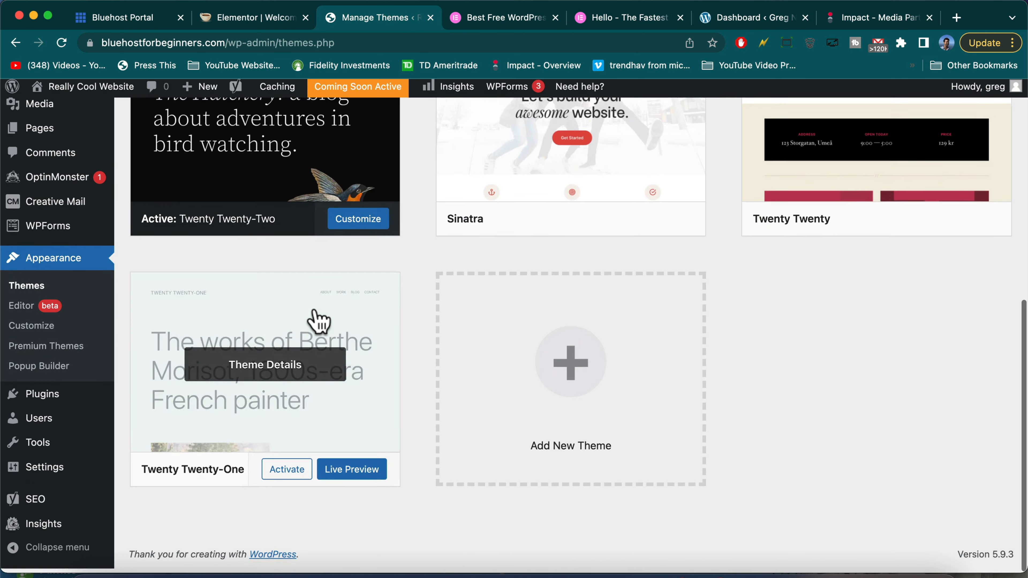
scroll(318, 321, up, 10)
scroll(318, 320, down, 3)
scroll(373, 146, down, 1)
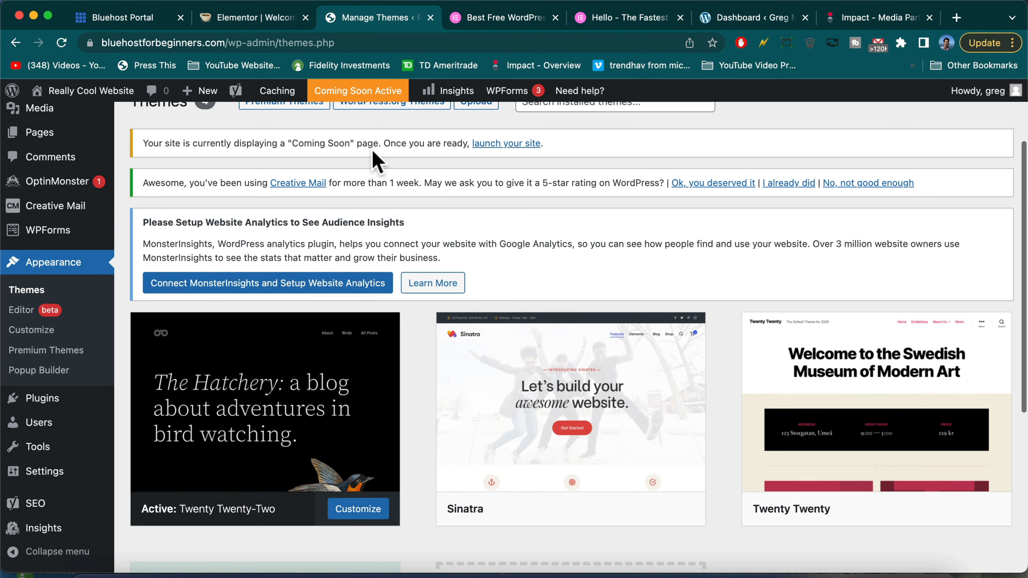
scroll(373, 150, up, 4)
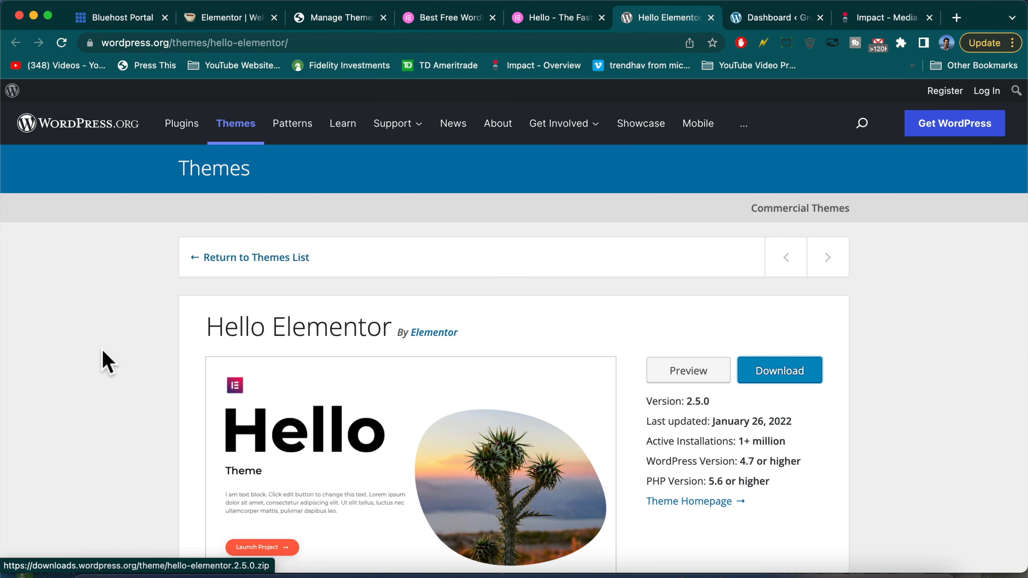
Compare the Hello Elementor pages and its active installations, then return to installed Themes
scroll(127, 433, down, 9)
scroll(126, 432, up, 9)
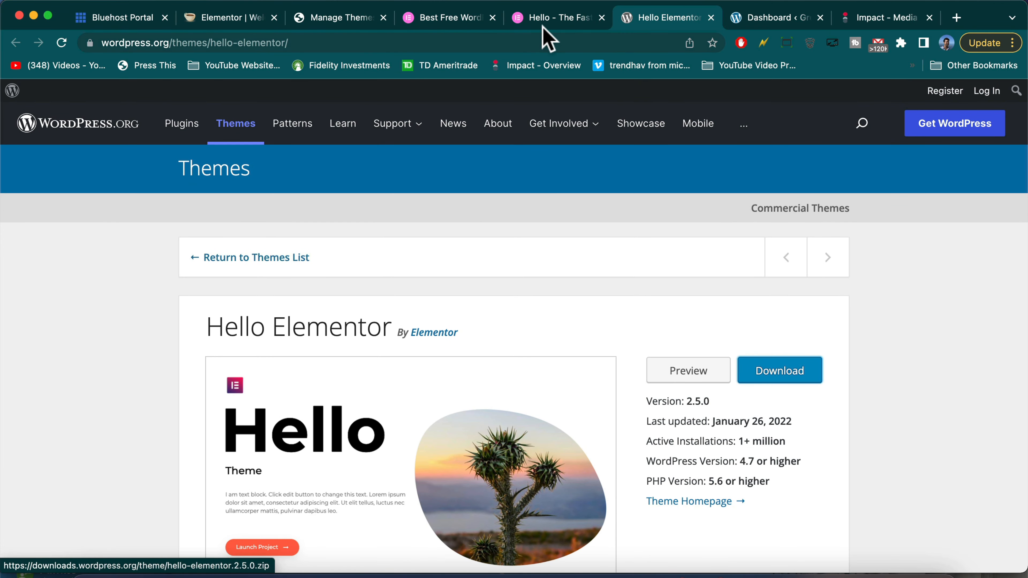
click(553, 19)
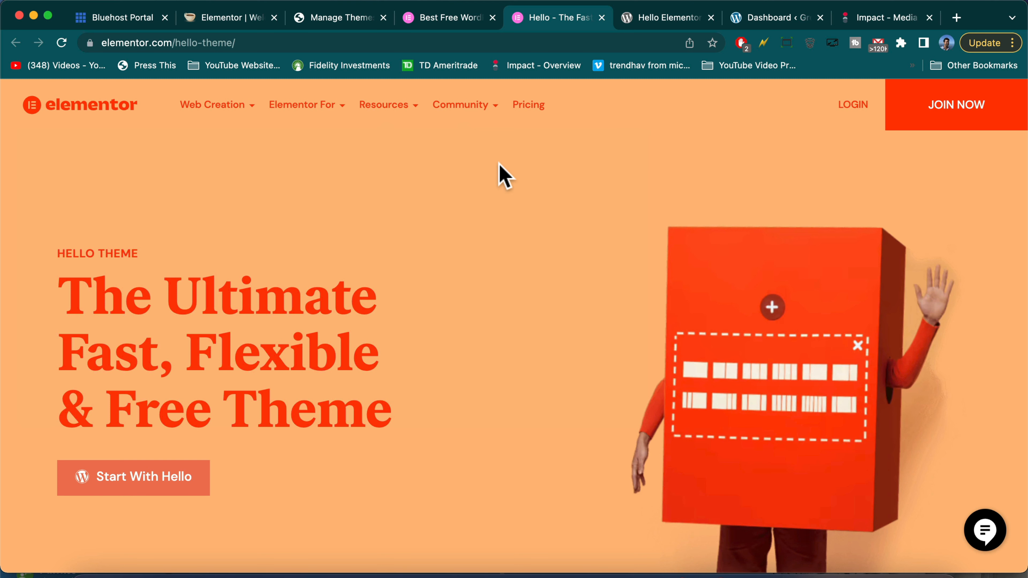
click(658, 18)
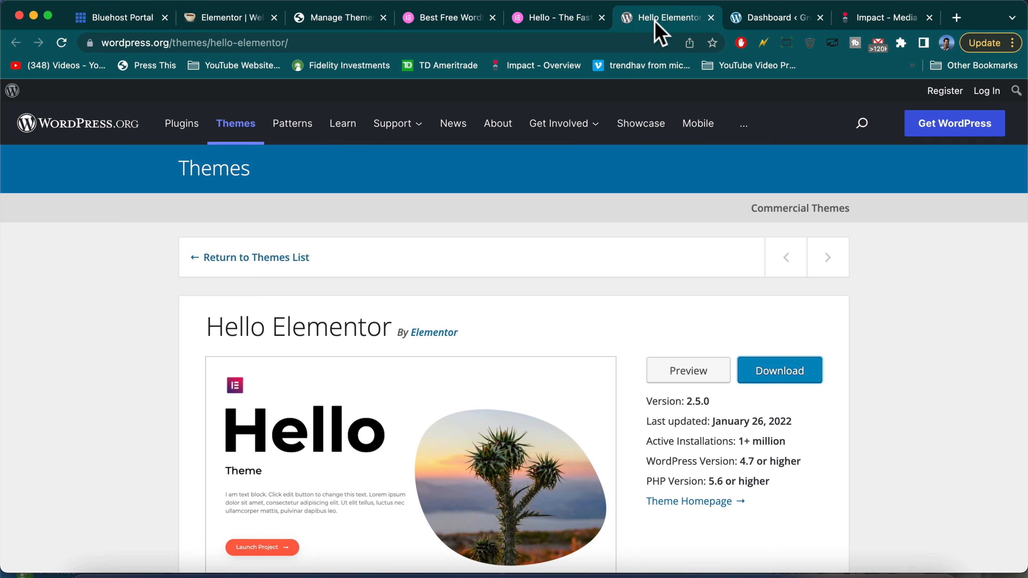
scroll(689, 320, down, 5)
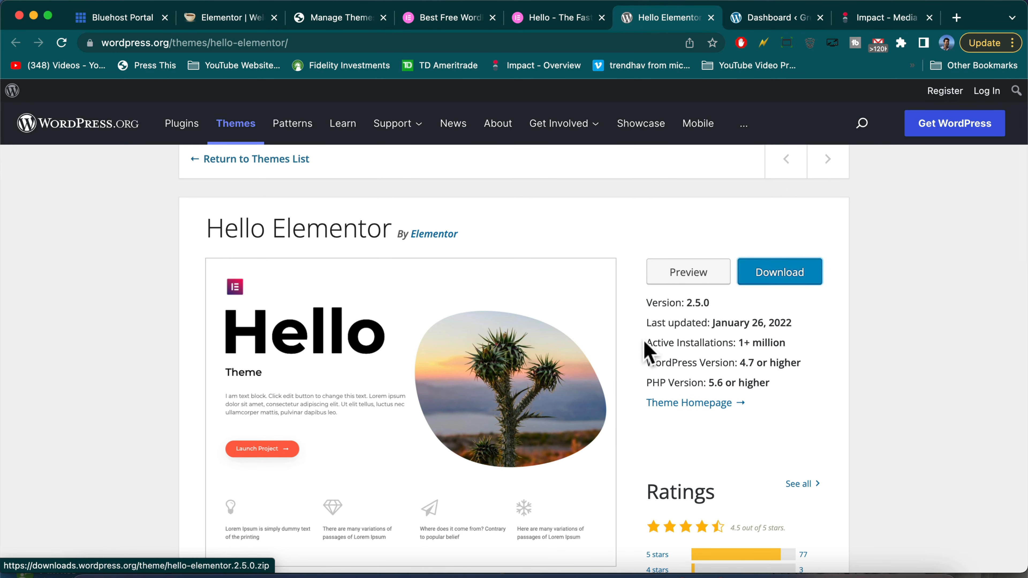
drag(647, 342, 806, 340)
click(455, 20)
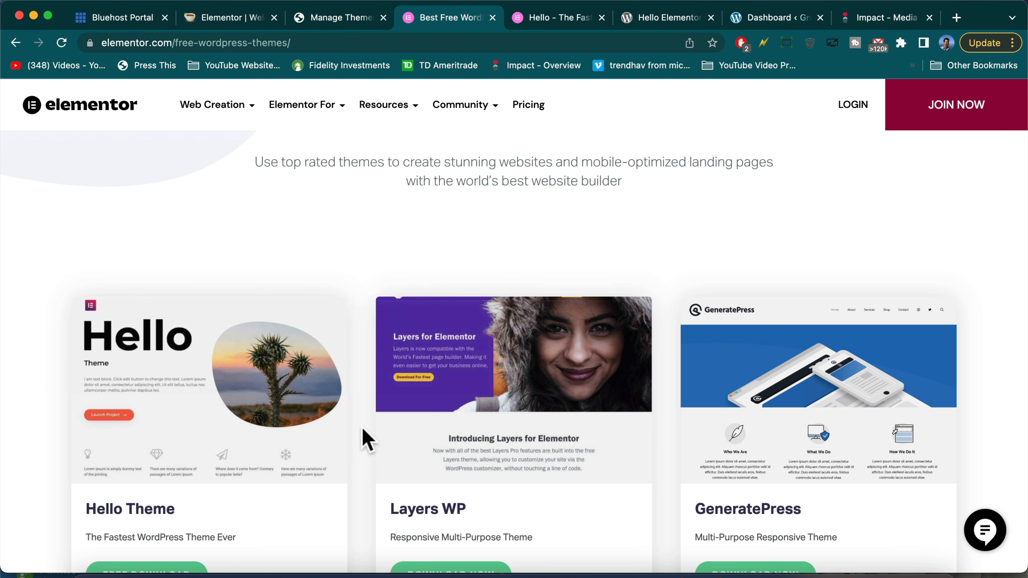
click(329, 20)
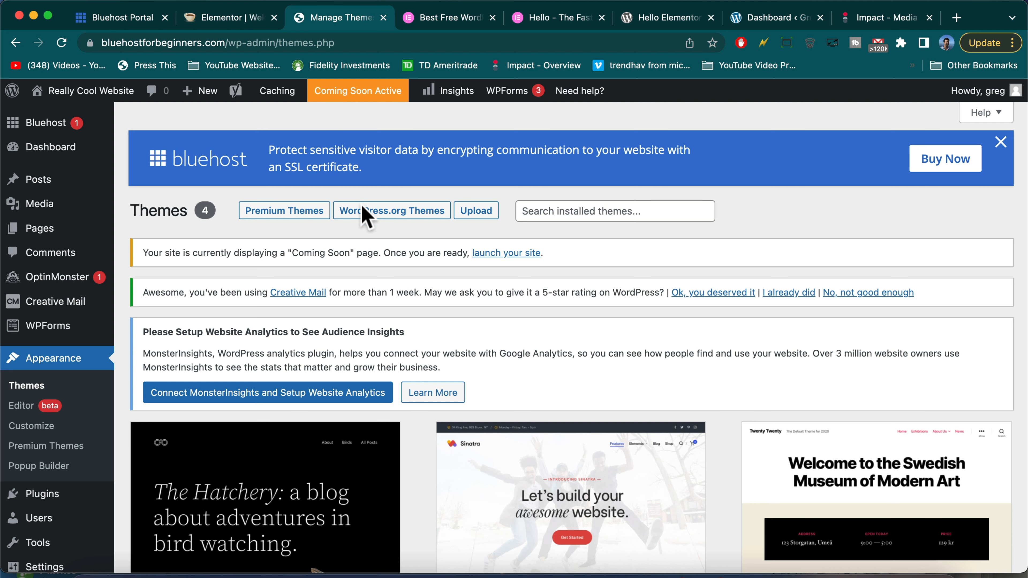
Load the Add Themes page, then return to the Hello Elementor 2.5.0 page
click(476, 214)
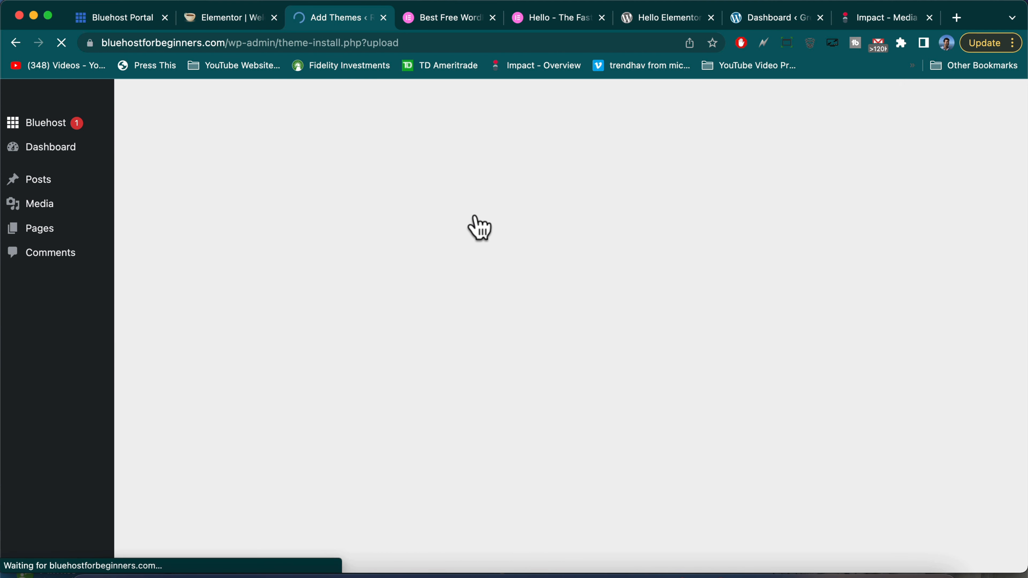
scroll(487, 293, down, 1)
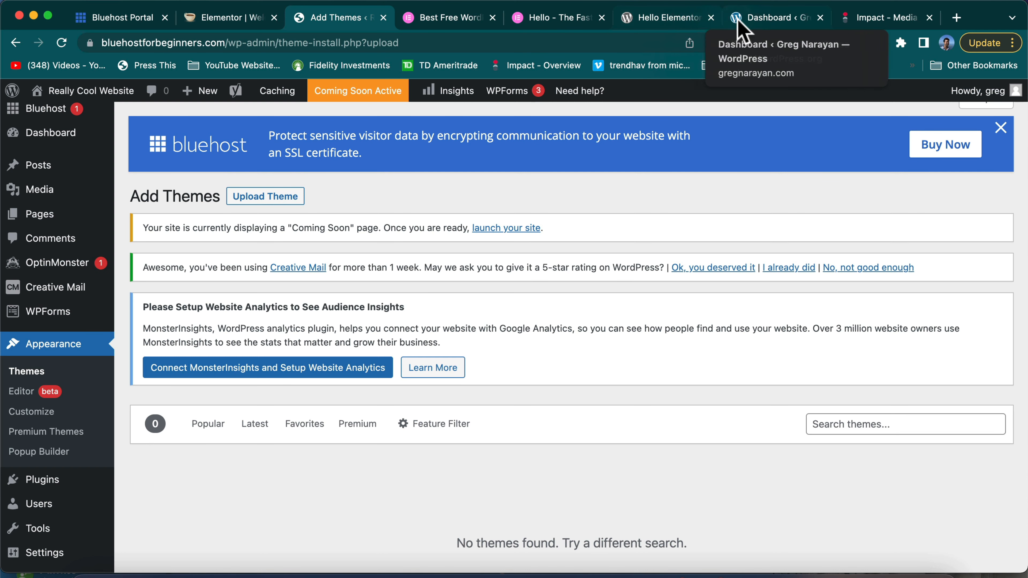
click(658, 19)
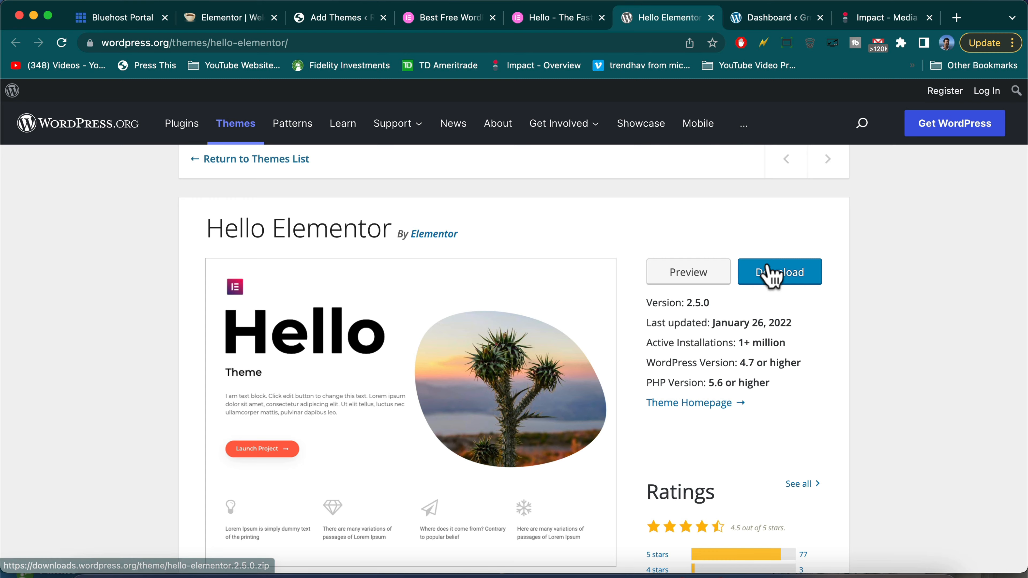
Download hello-elementor.2.5.0.zip into the Downloads folder
click(776, 272)
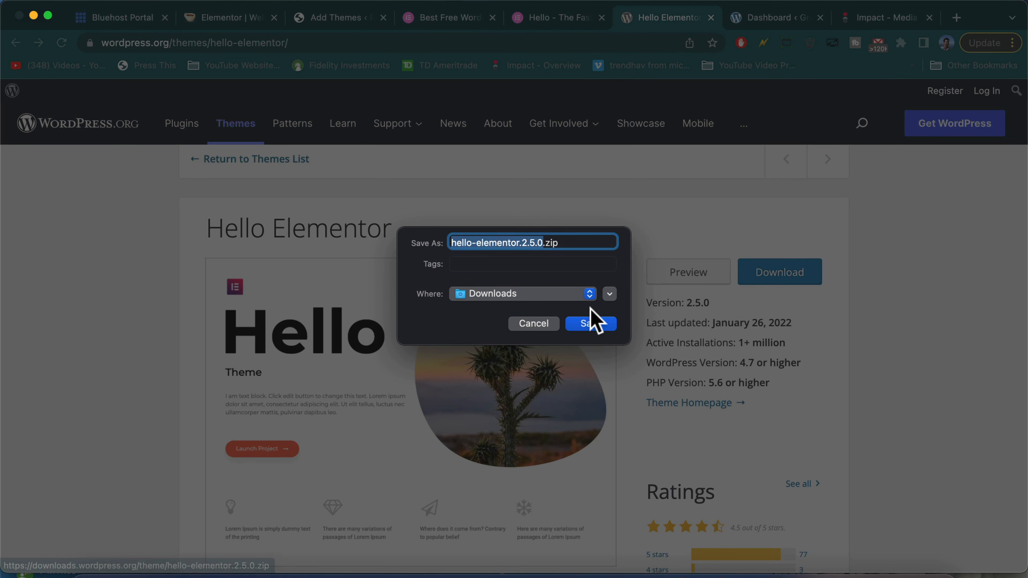
click(452, 242)
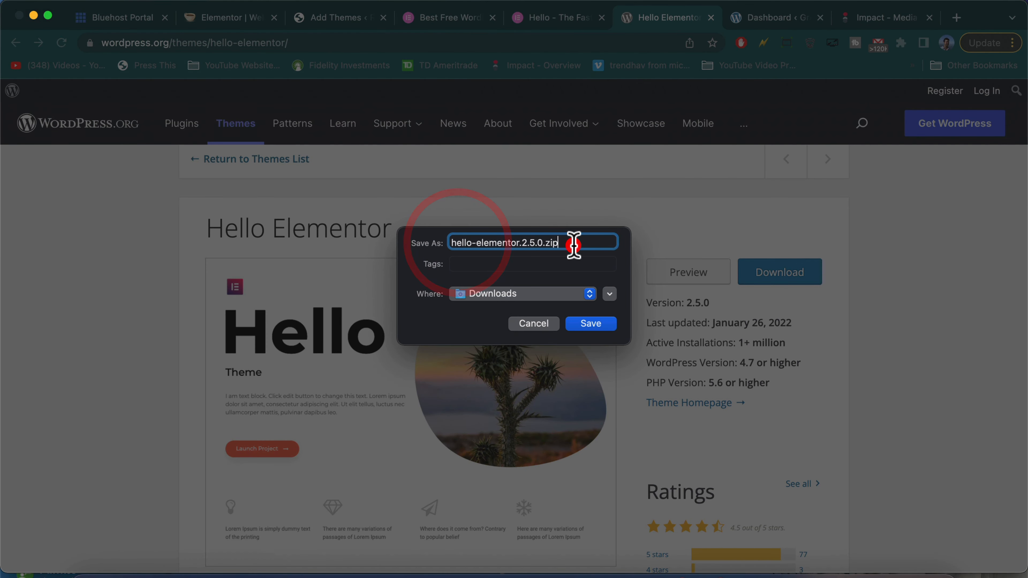
click(590, 323)
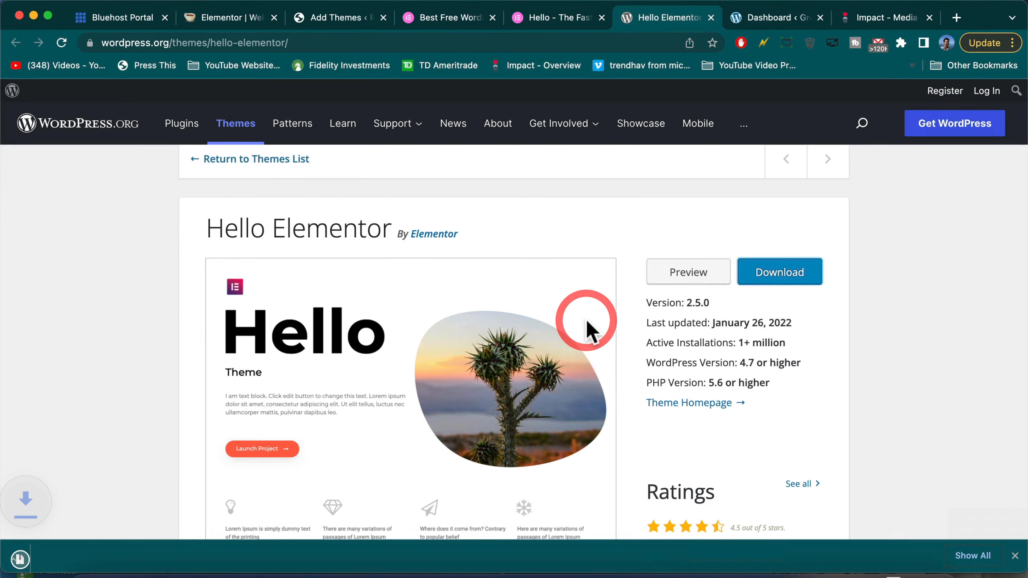
click(336, 18)
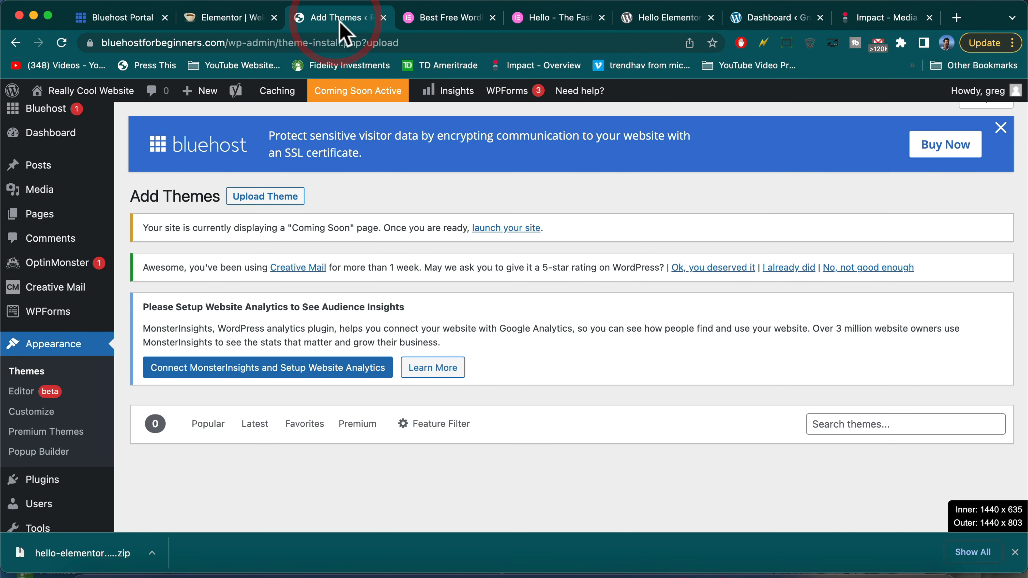
Upload hello-elementor.2.5.0.zip, install it, and activate Hello Elementor as the site theme
click(263, 198)
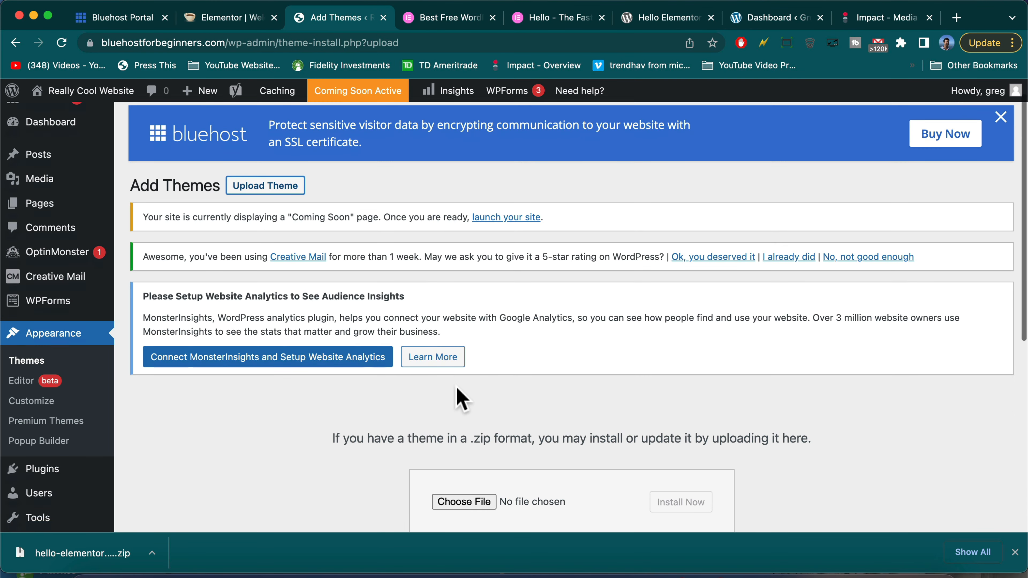
scroll(459, 377, down, 5)
click(461, 351)
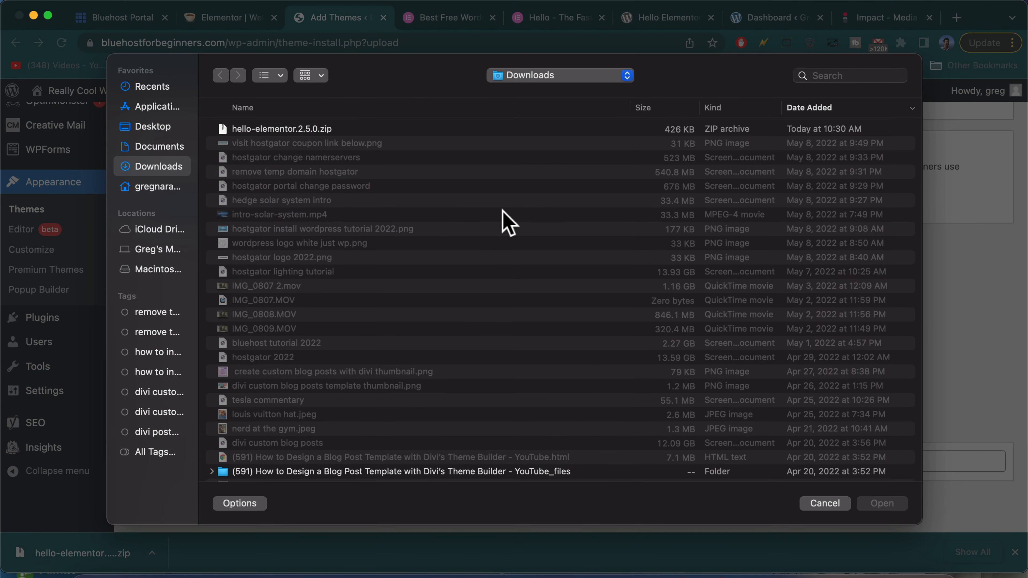
click(312, 130)
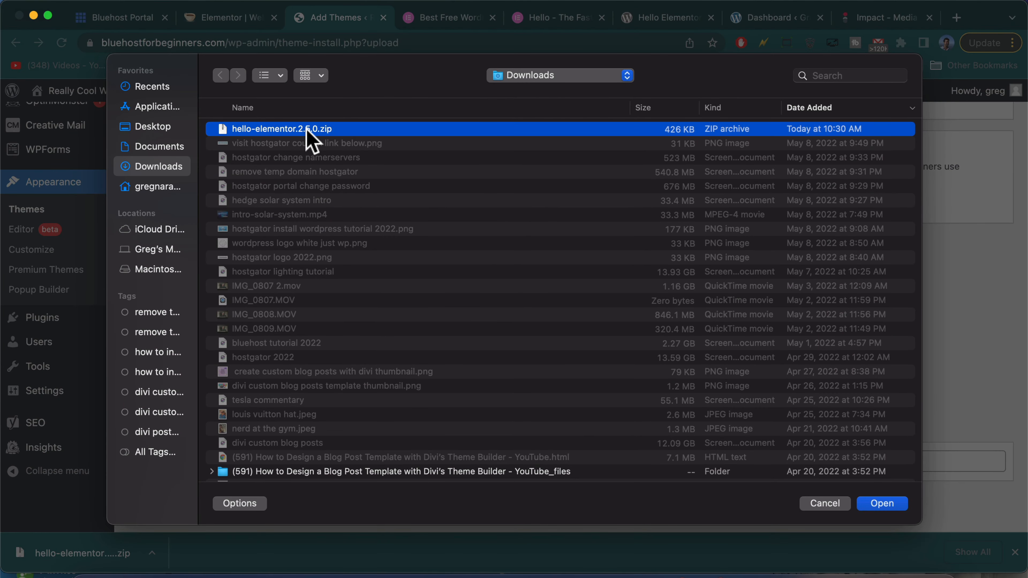
double_click(313, 130)
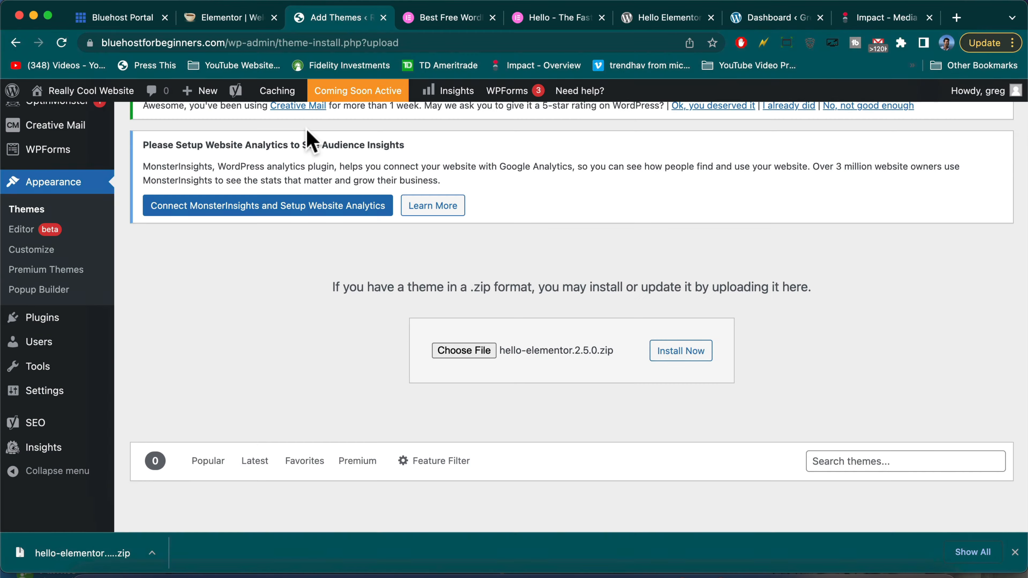
click(693, 362)
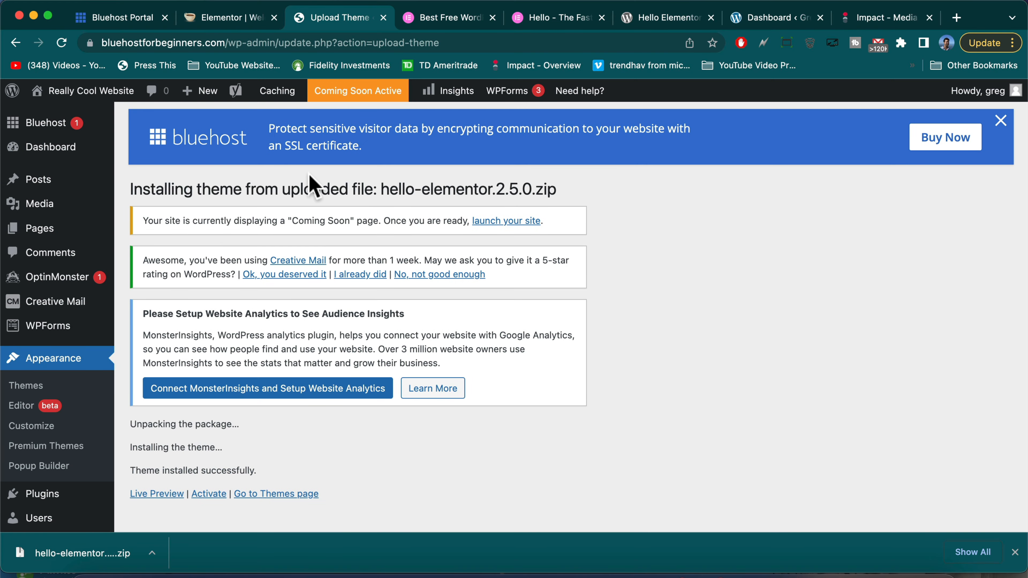
scroll(219, 243, down, 5)
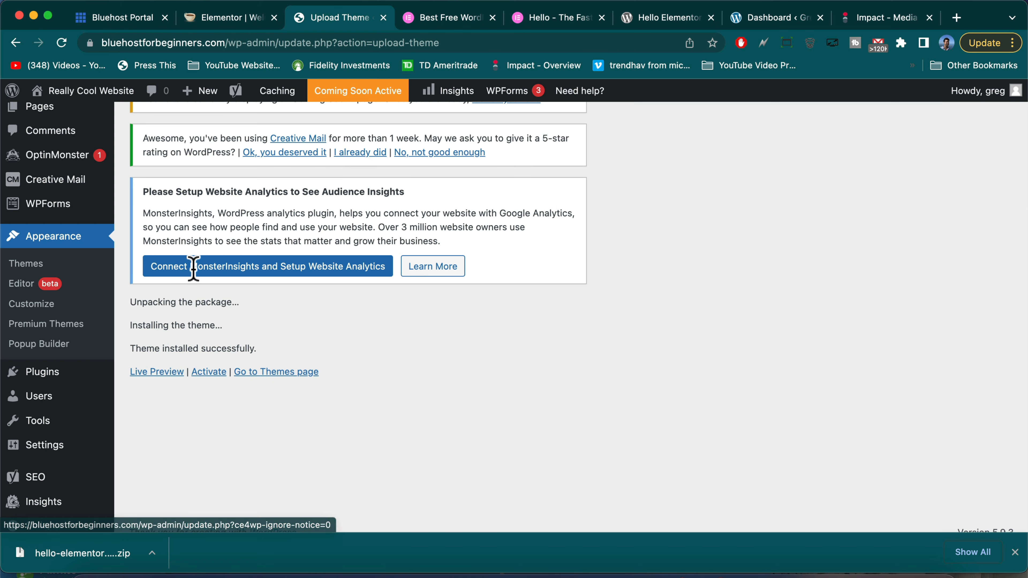
click(208, 373)
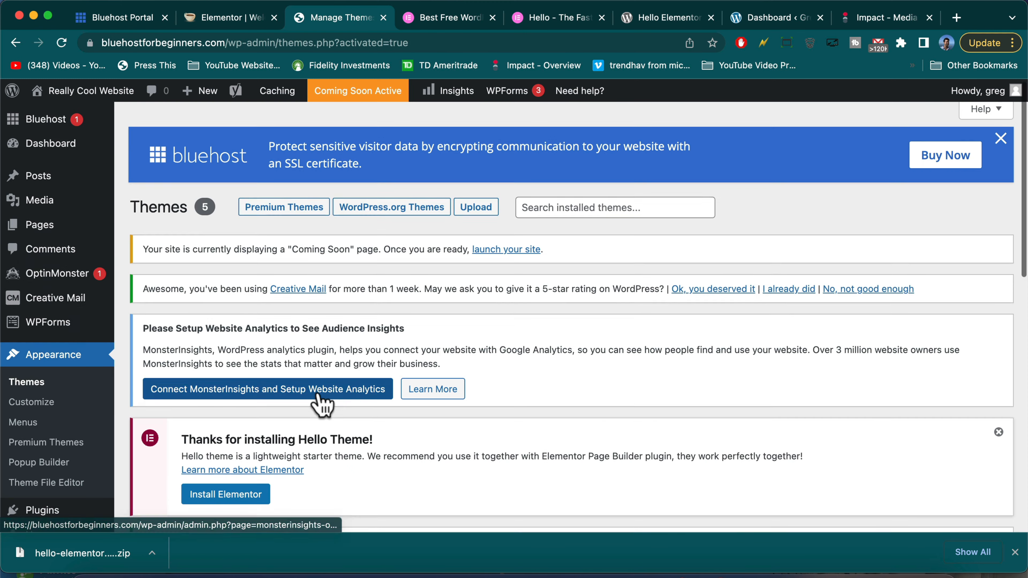
Dismiss the Yoast SEO setup notice and the Welcome to WordPress panel
scroll(404, 401, down, 10)
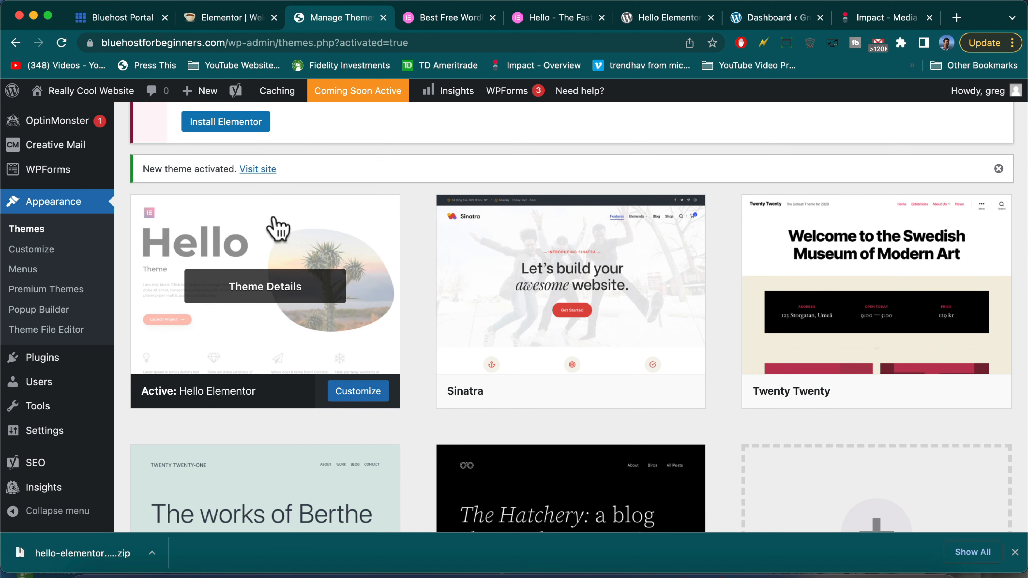
click(86, 97)
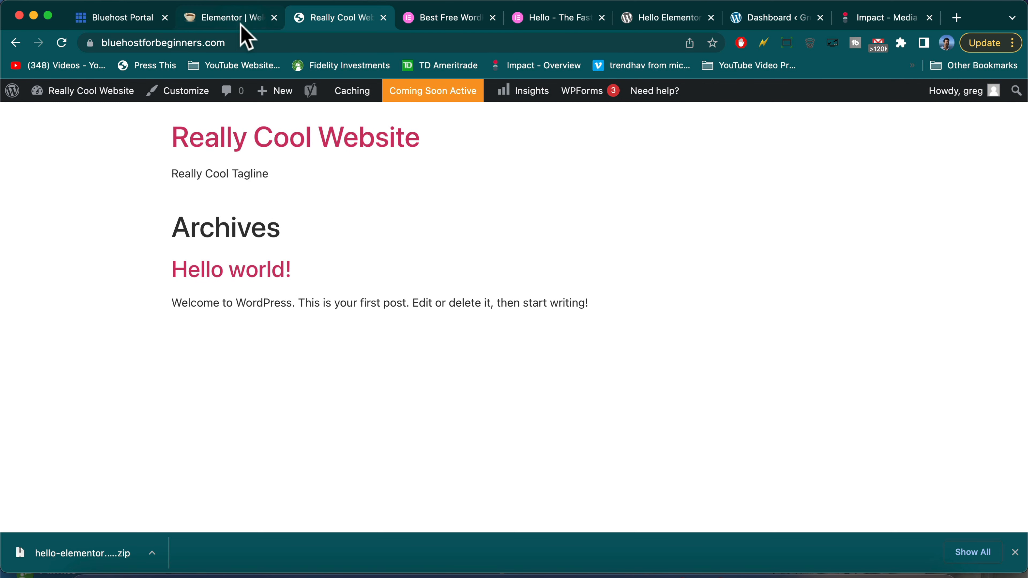
click(80, 95)
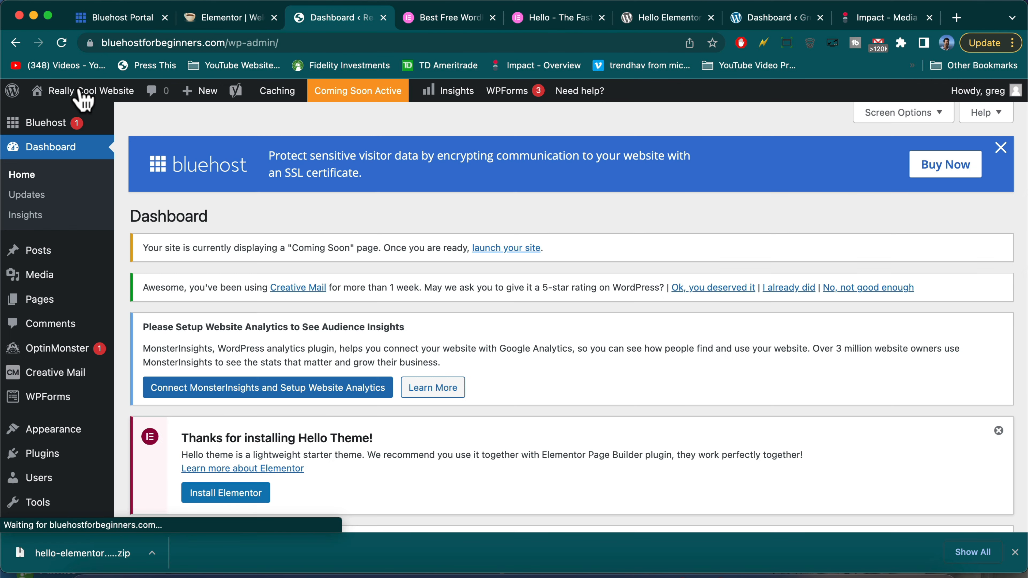
scroll(276, 356, down, 5)
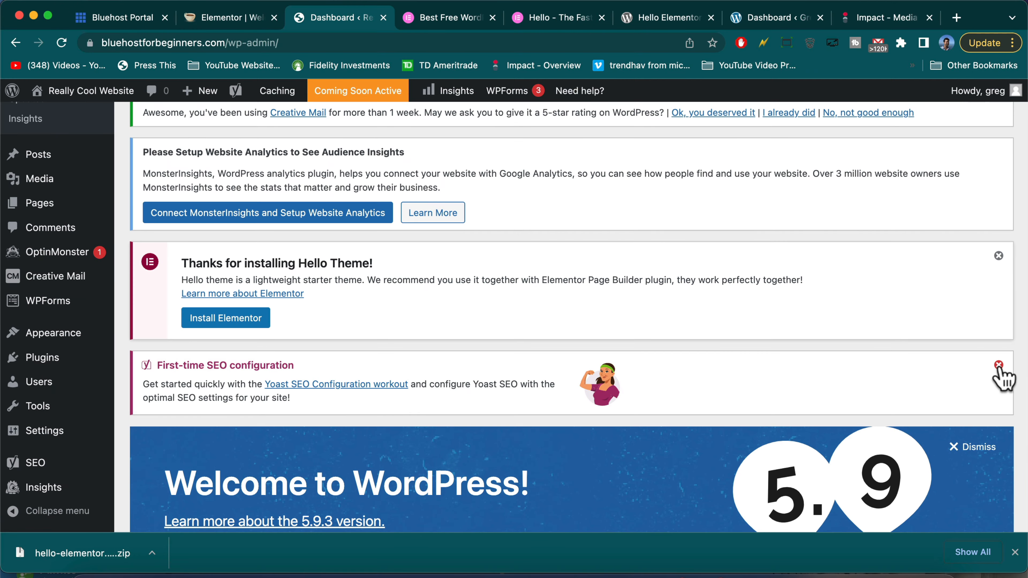
click(1000, 366)
click(961, 375)
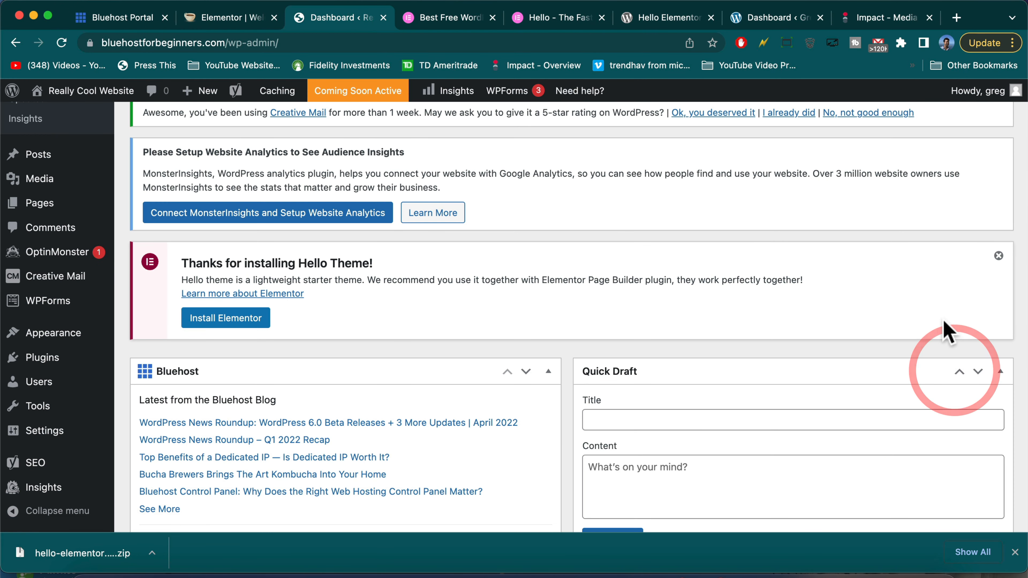
Install the Elementor plugin from the Hello Theme notice
scroll(926, 343, up, 3)
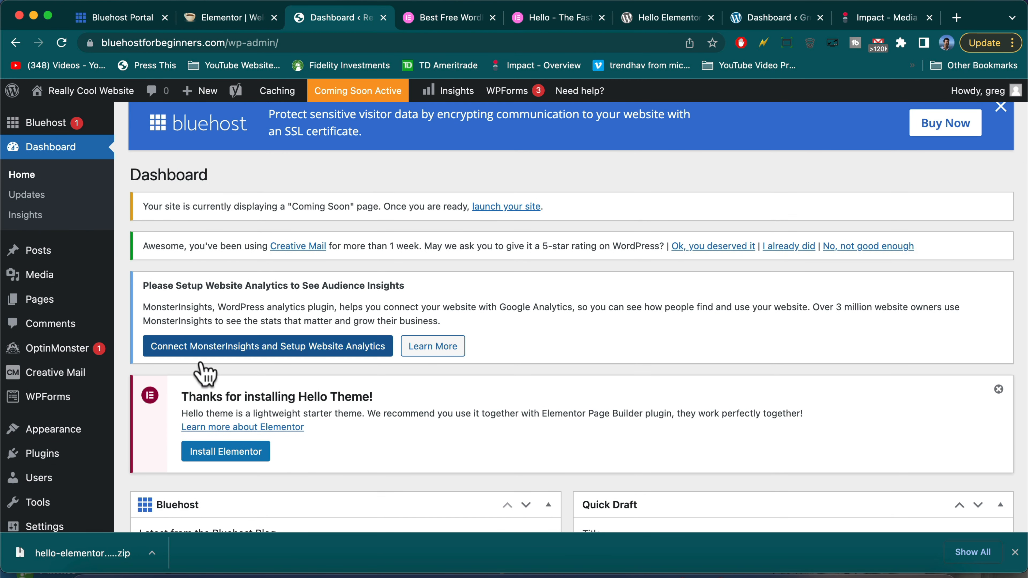
drag(182, 393, 390, 395)
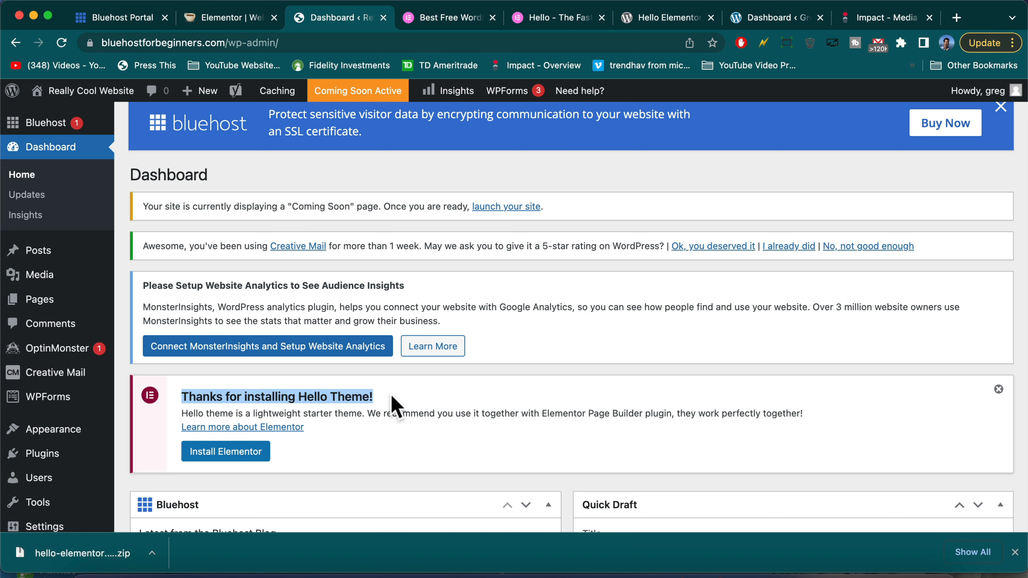
click(249, 454)
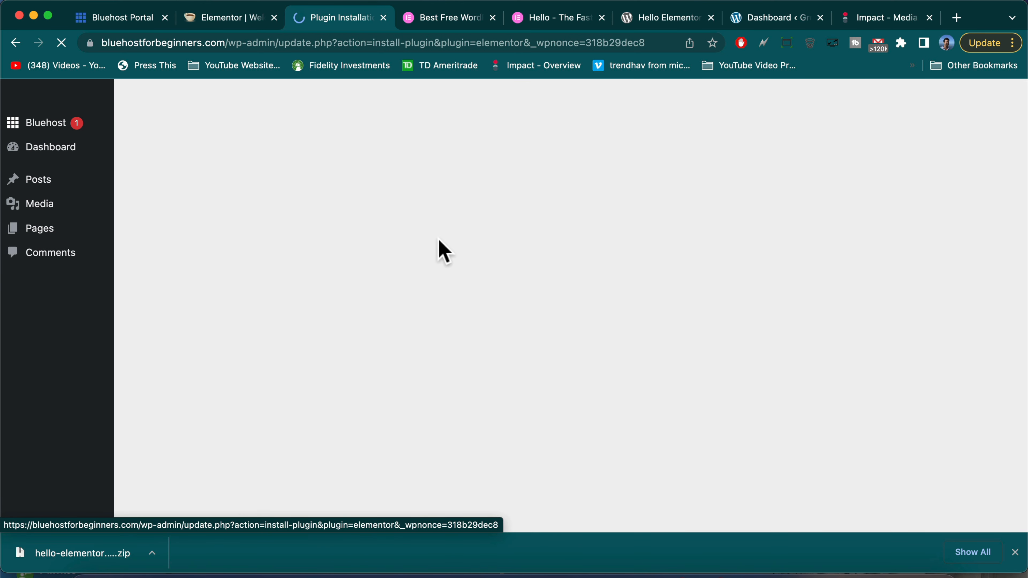
Activate the Elementor plugin and begin creating an Elementor account
click(184, 439)
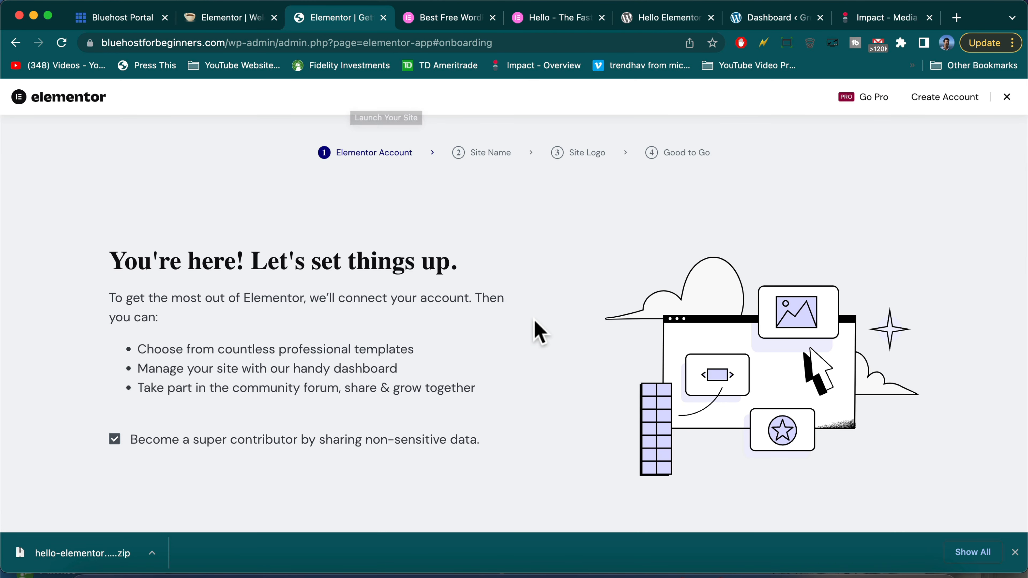
scroll(538, 332, down, 3)
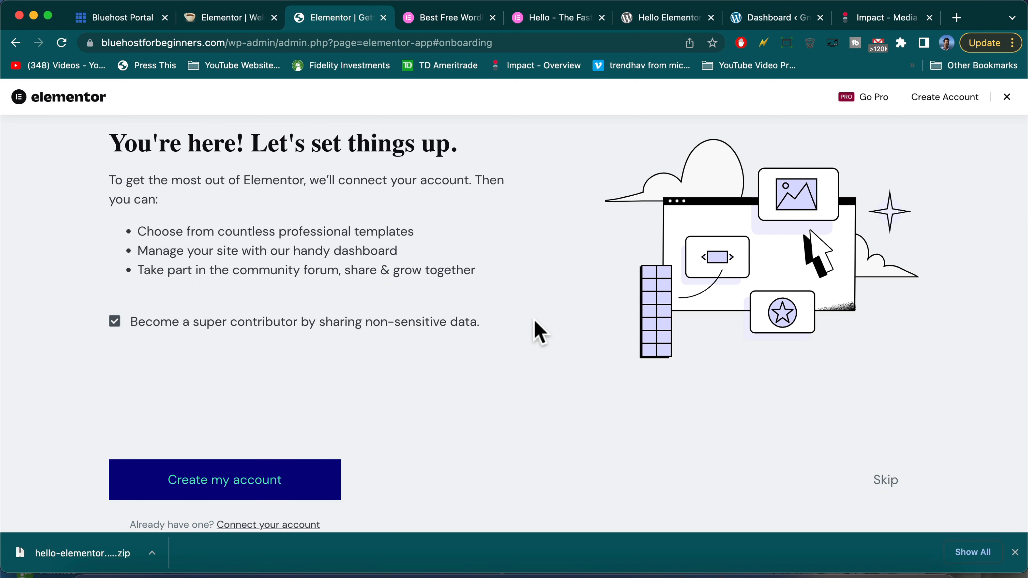
click(293, 498)
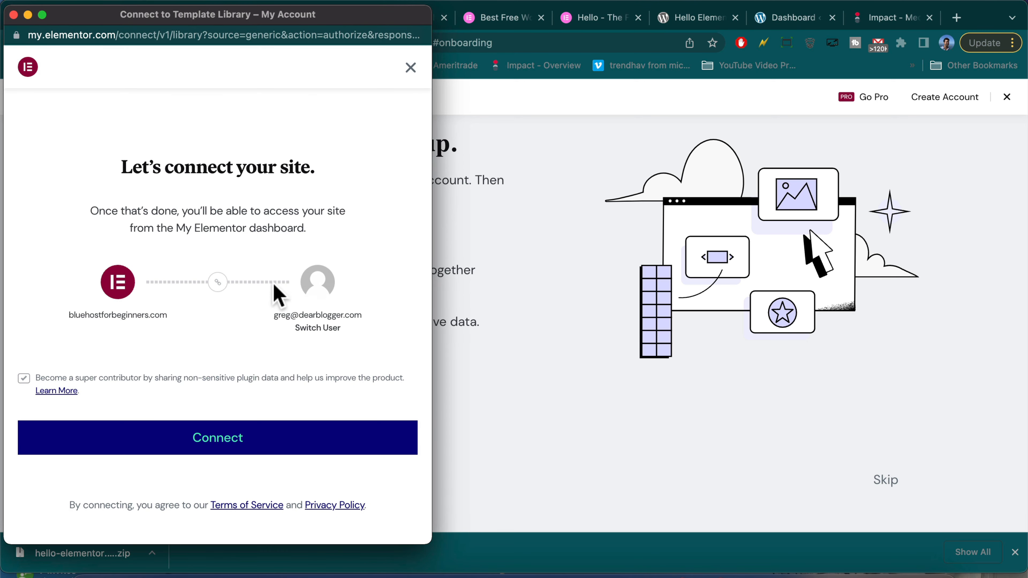
click(381, 313)
Connect the site to the Elementor account in the popup and return to the Dashboard
key(super+w)
click(407, 22)
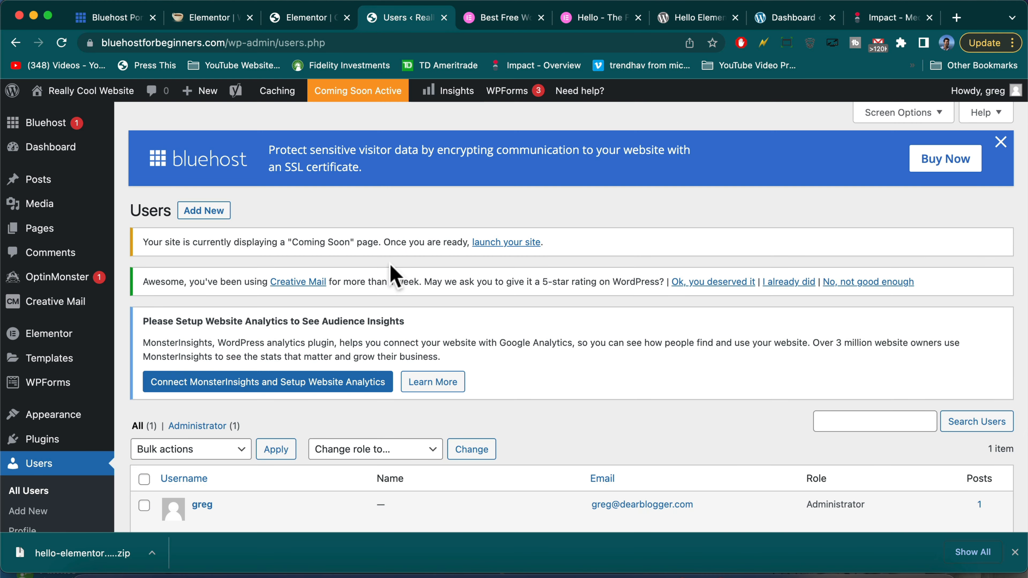
scroll(390, 271, down, 5)
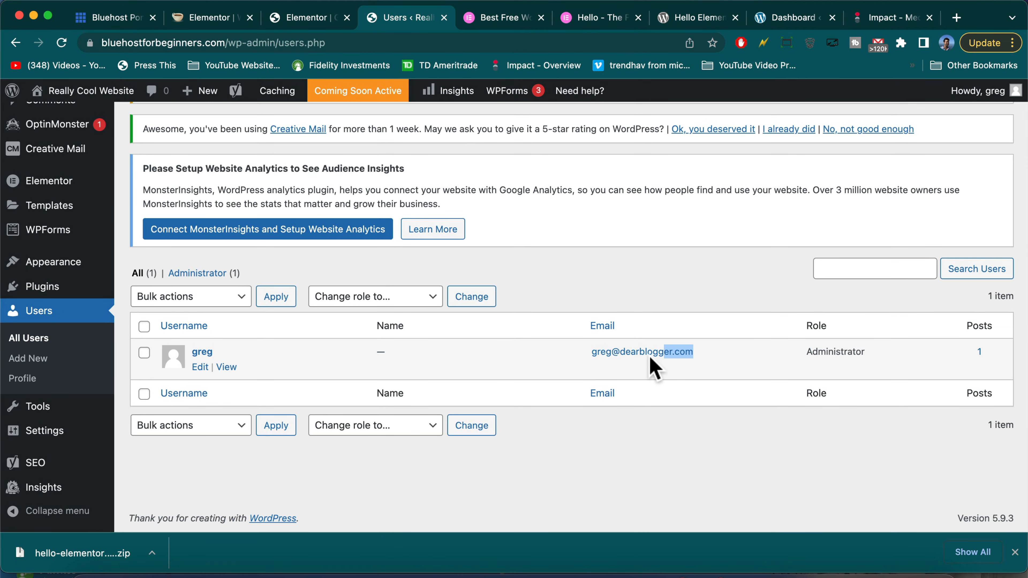
key(ctrl+Up)
click(68, 226)
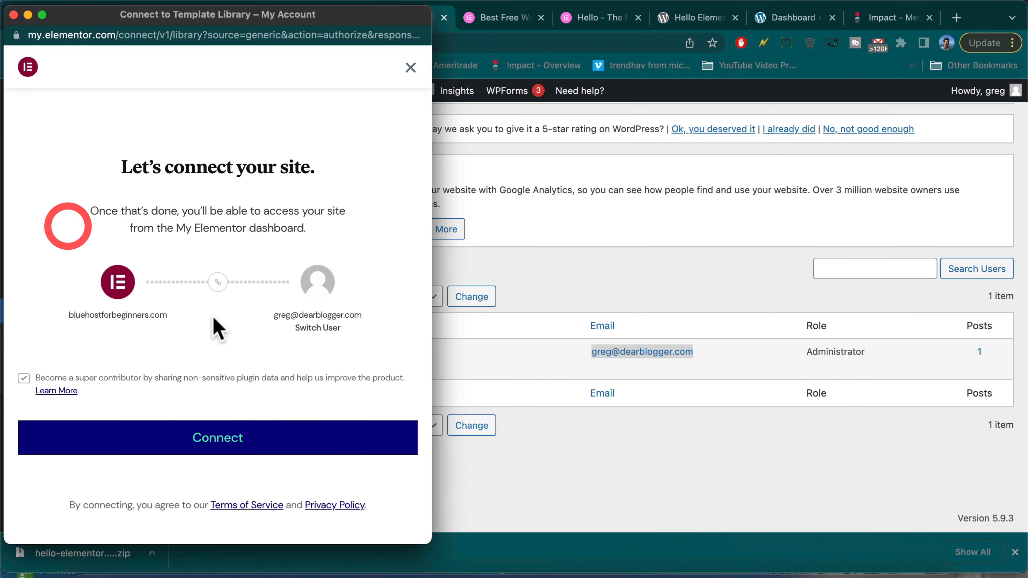
click(309, 446)
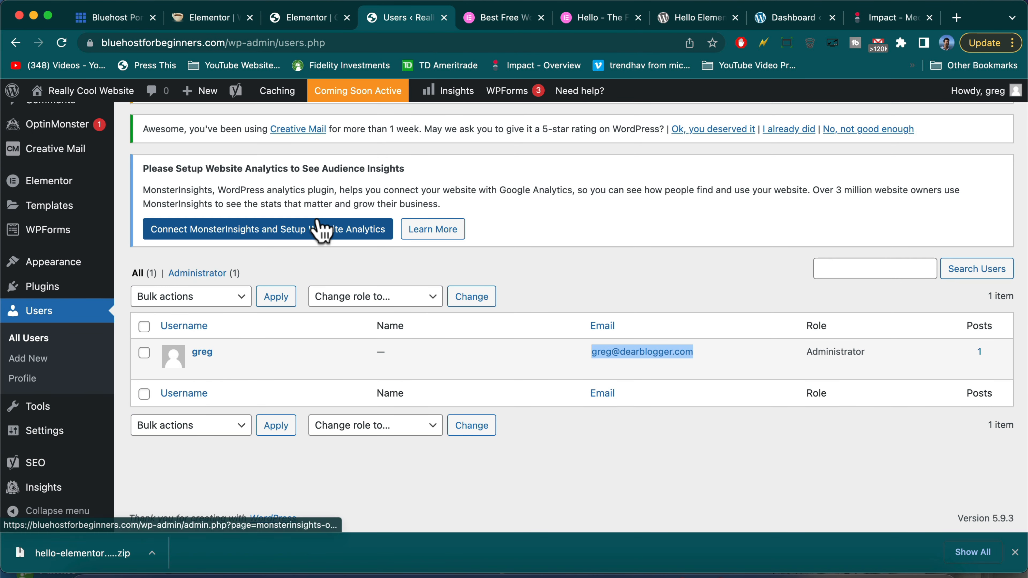
click(74, 86)
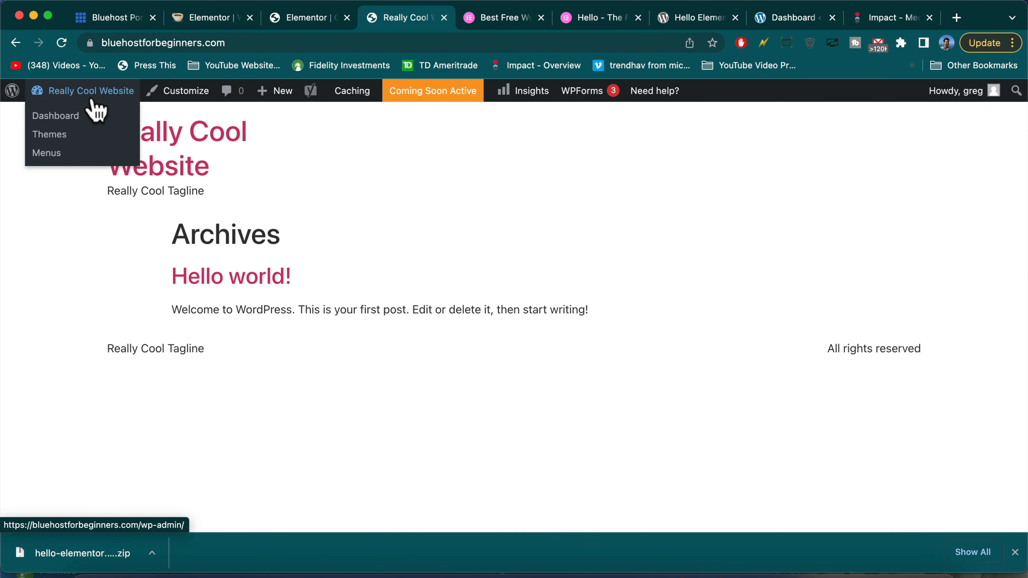
click(81, 91)
Open the installed themes list under Appearance > Themes
scroll(219, 284, down, 10)
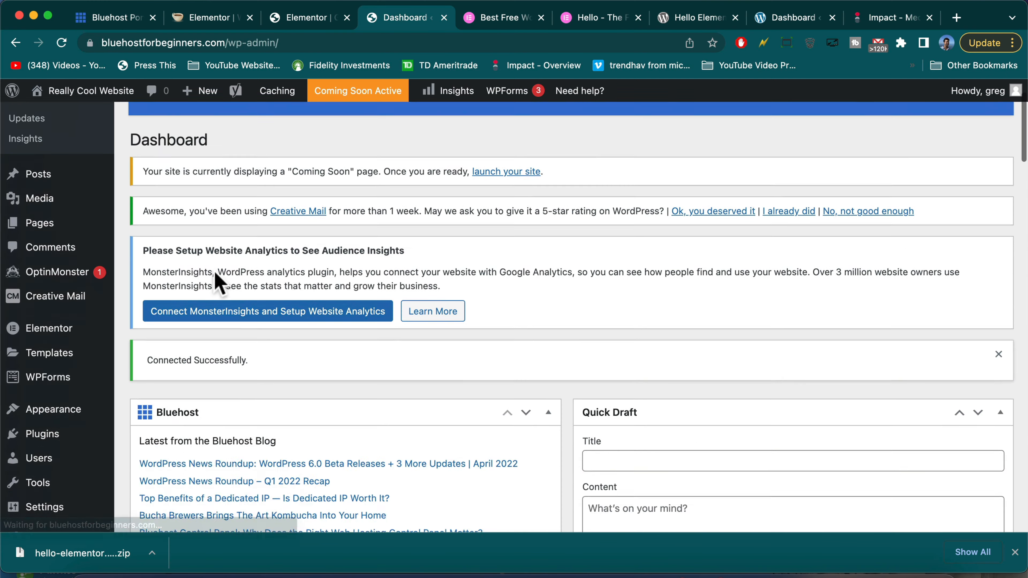
mouse_move(51, 255)
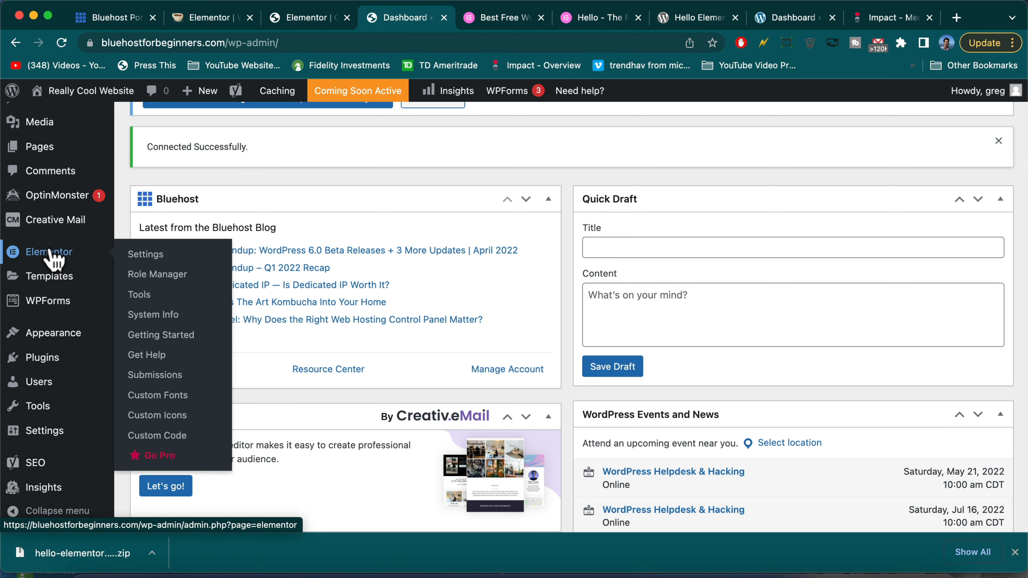
mouse_move(76, 340)
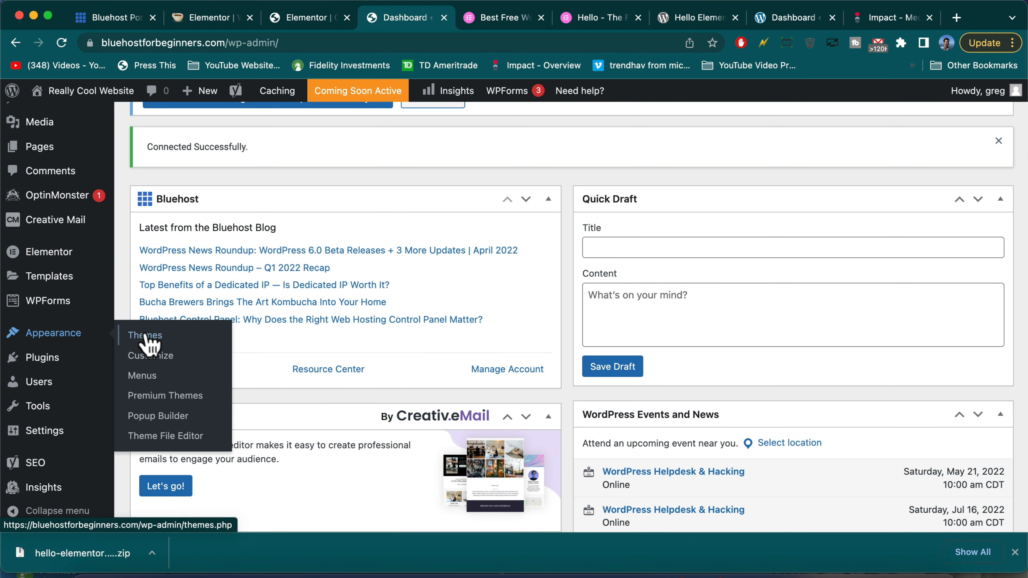
click(149, 340)
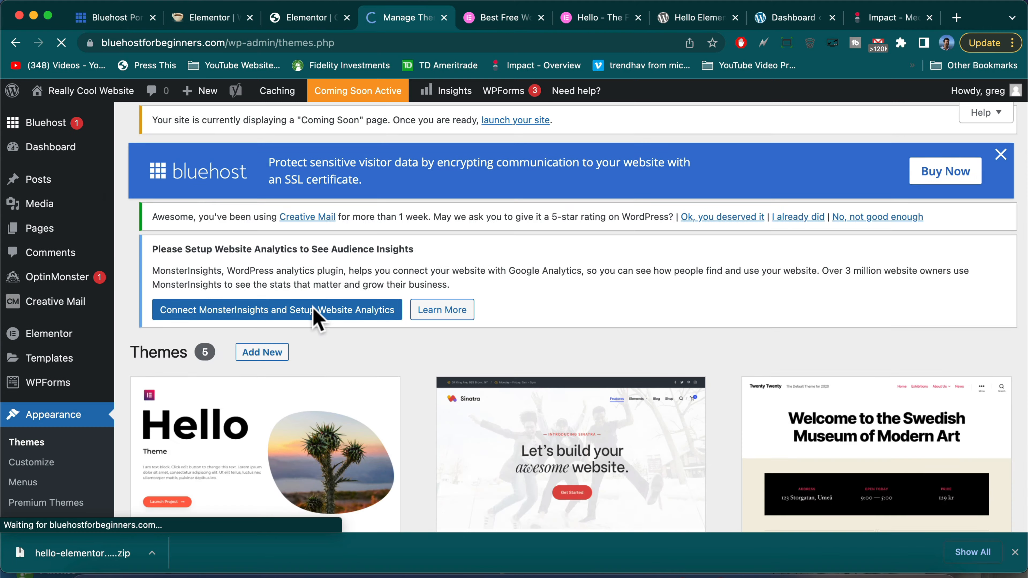
scroll(380, 395, down, 3)
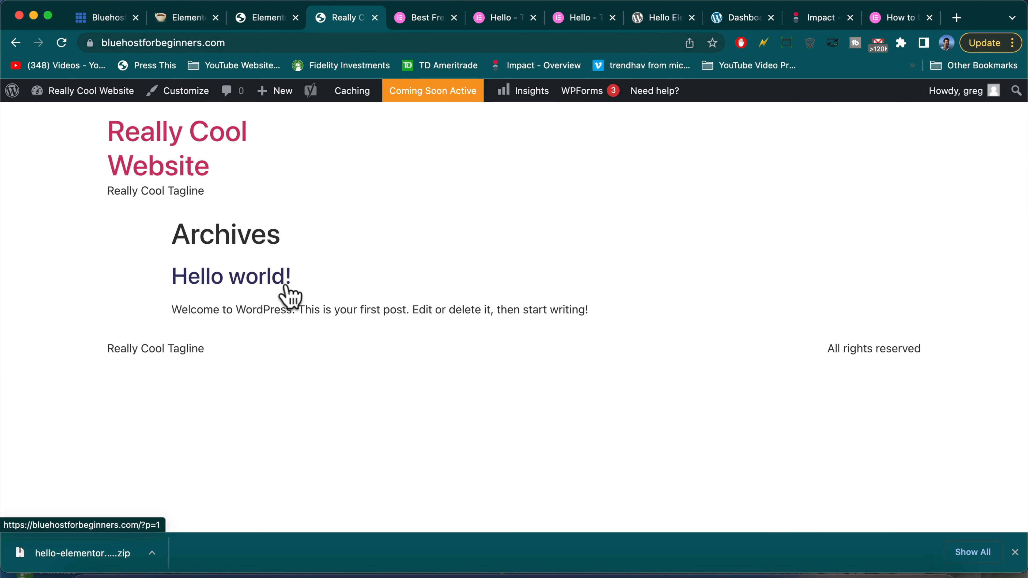
Look over the Hello Elementor theme page on wordpress.org, then return to the site's front page
click(660, 19)
scroll(385, 306, down, 3)
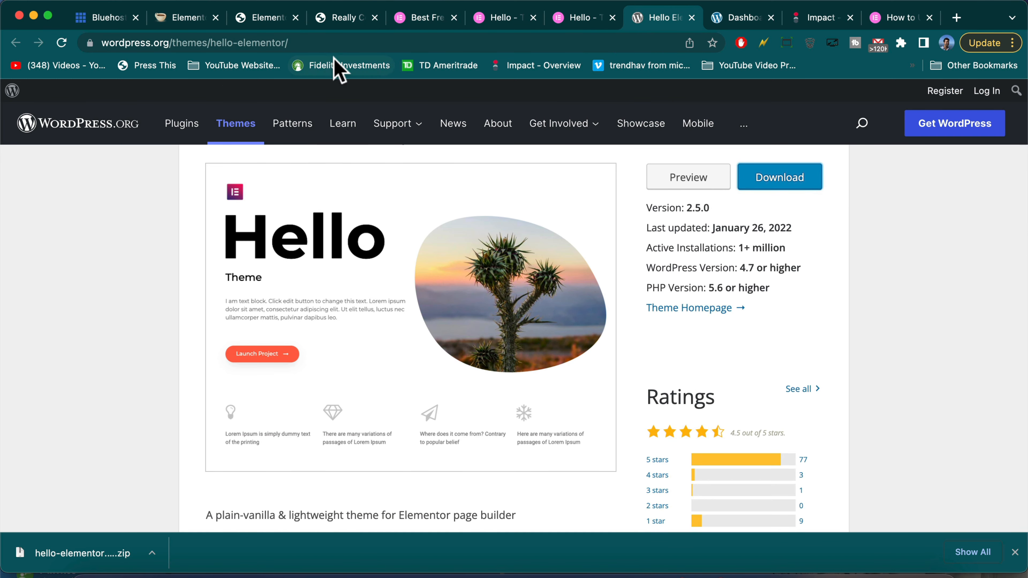
click(359, 24)
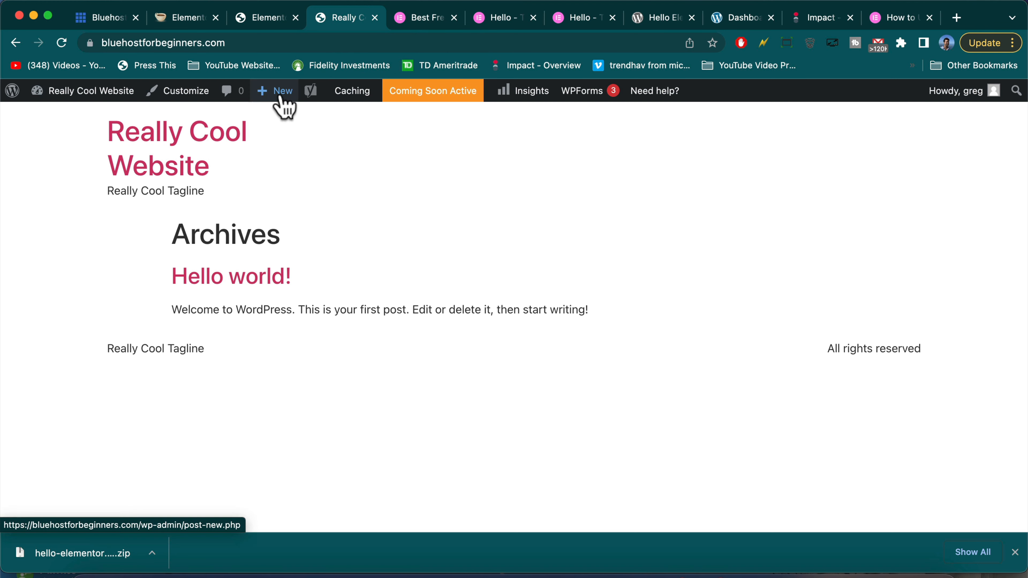
Start a new page, dismiss the block editor welcome tour, and leave the editor without saving
mouse_move(284, 100)
click(283, 153)
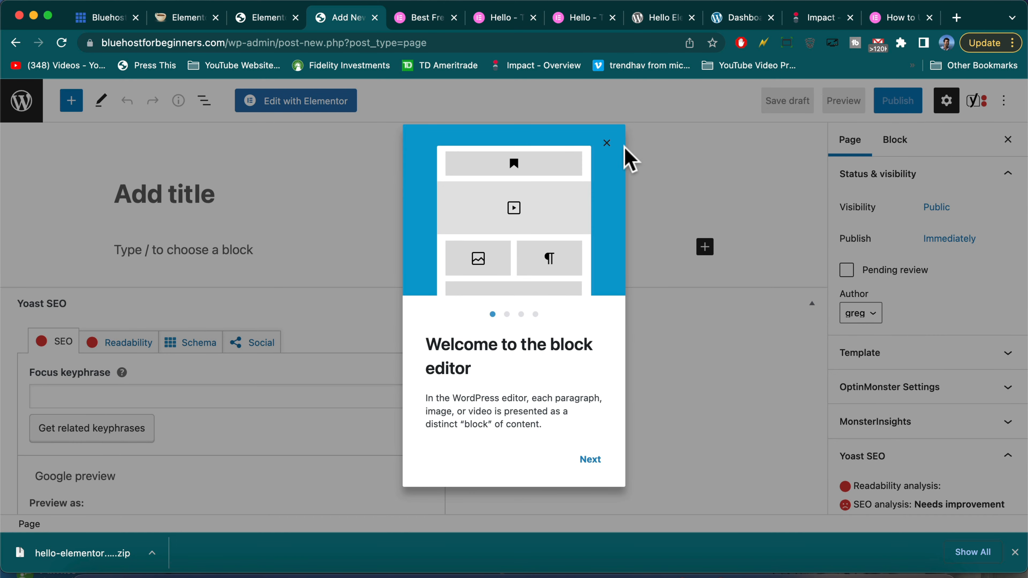
click(607, 143)
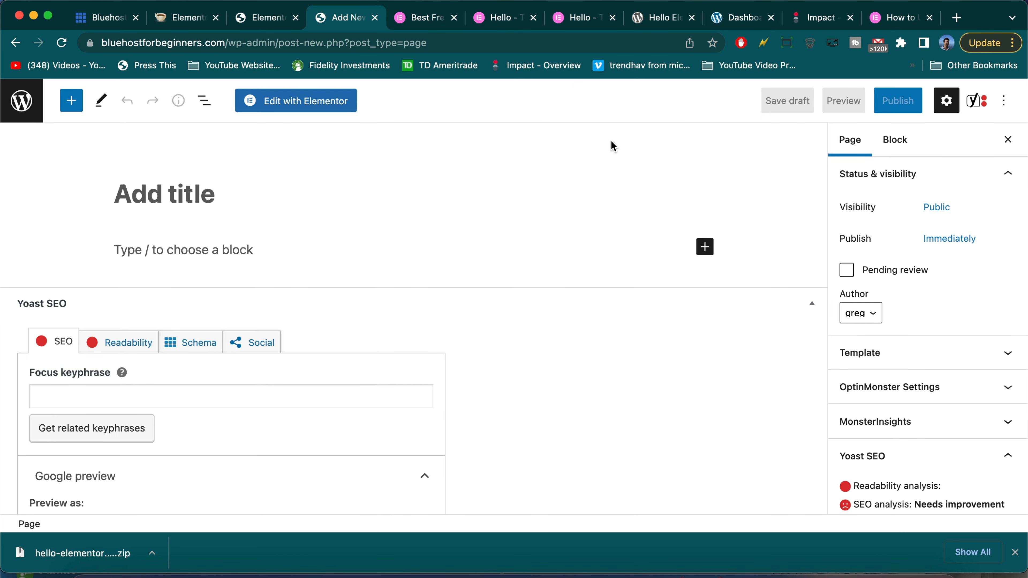
click(13, 43)
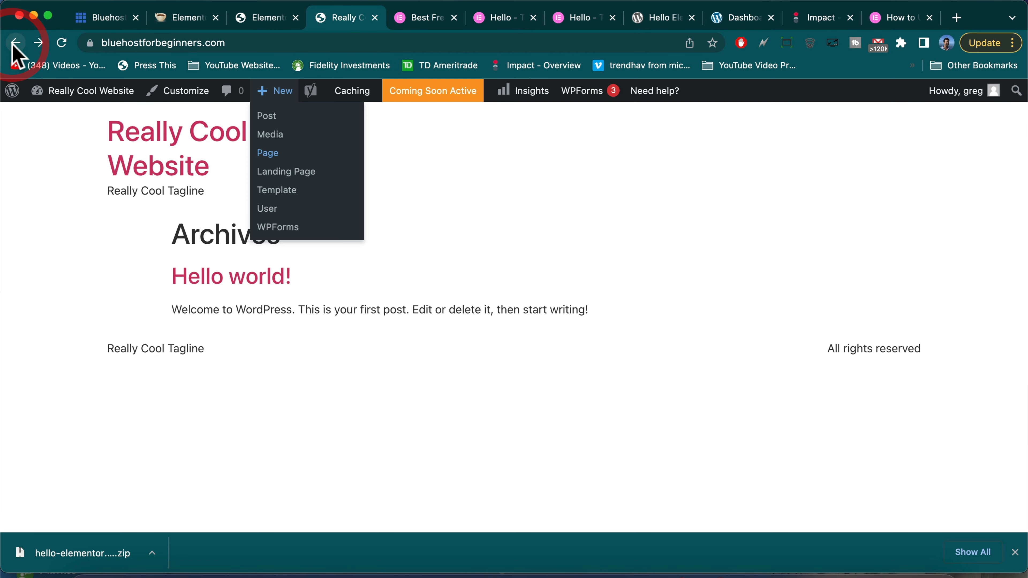
mouse_move(88, 92)
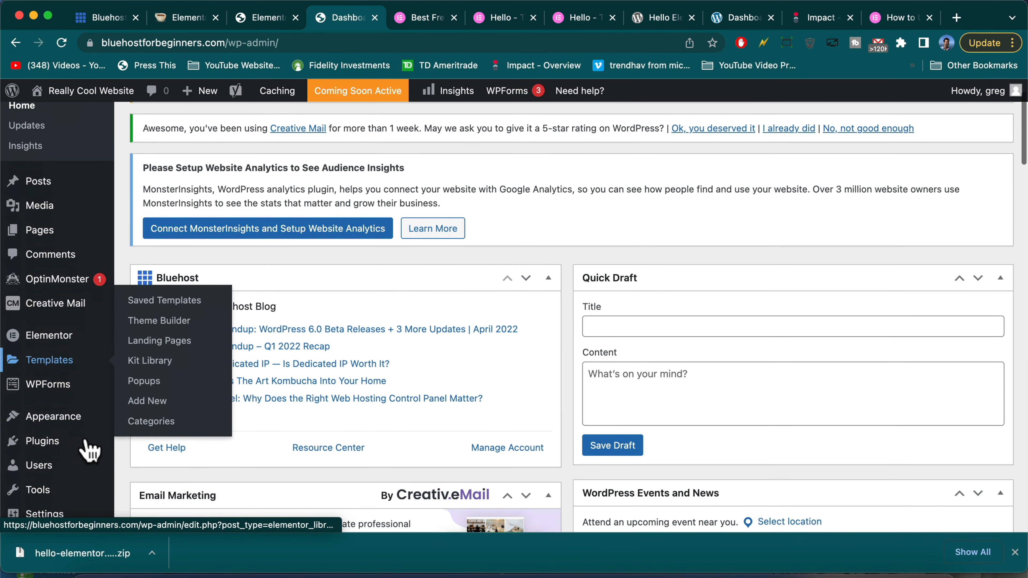
Install the Classic Editor plugin from Plugins > Add New and activate it
click(56, 433)
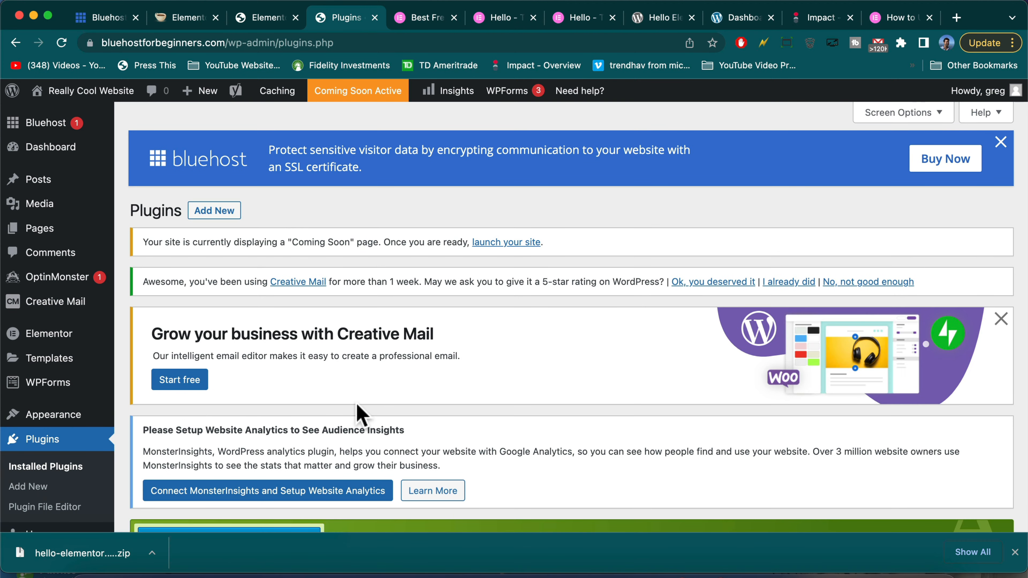
scroll(359, 413, down, 8)
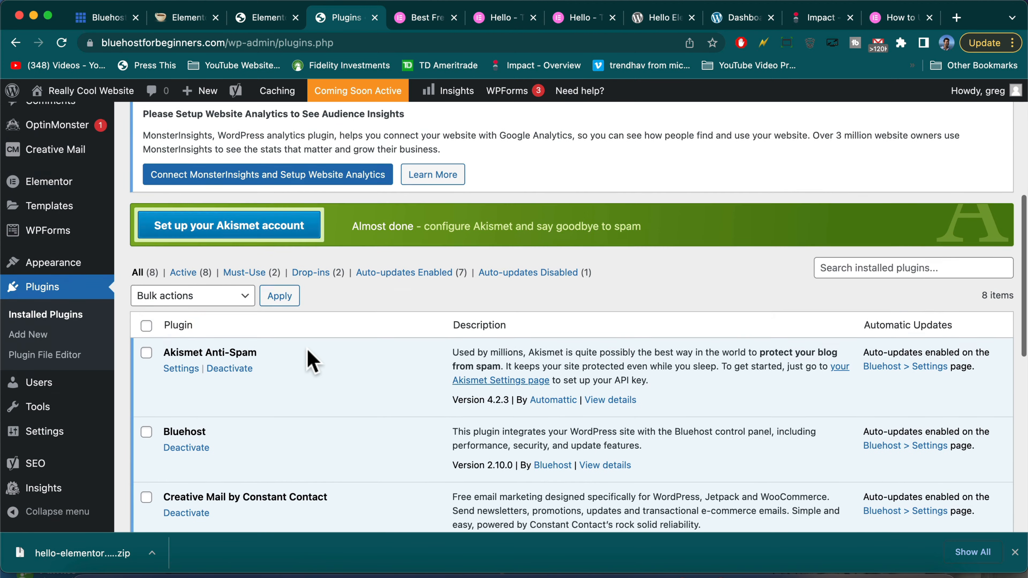
scroll(199, 259, up, 7)
click(212, 182)
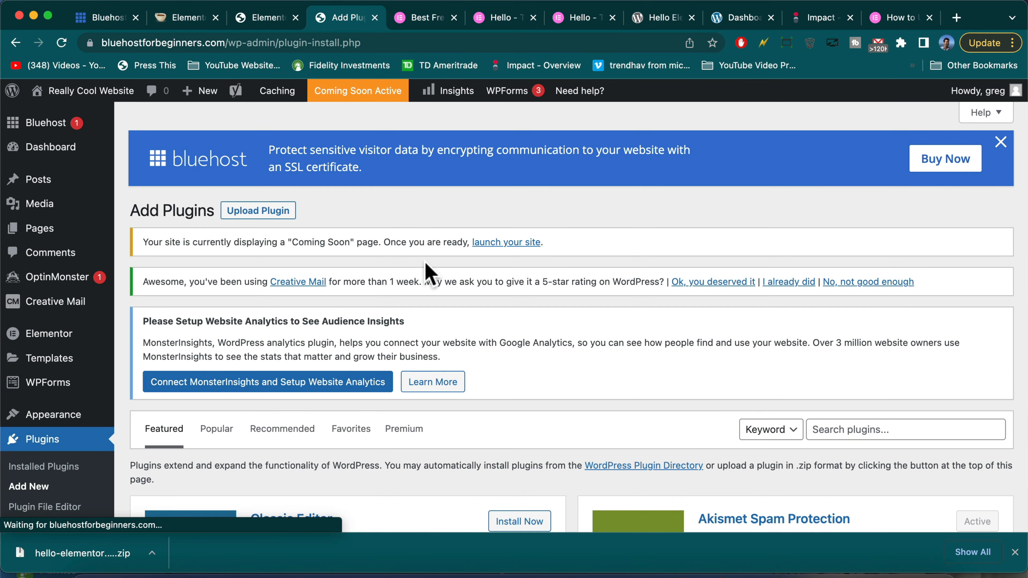
scroll(429, 272, down, 3)
scroll(486, 308, down, 2)
click(534, 341)
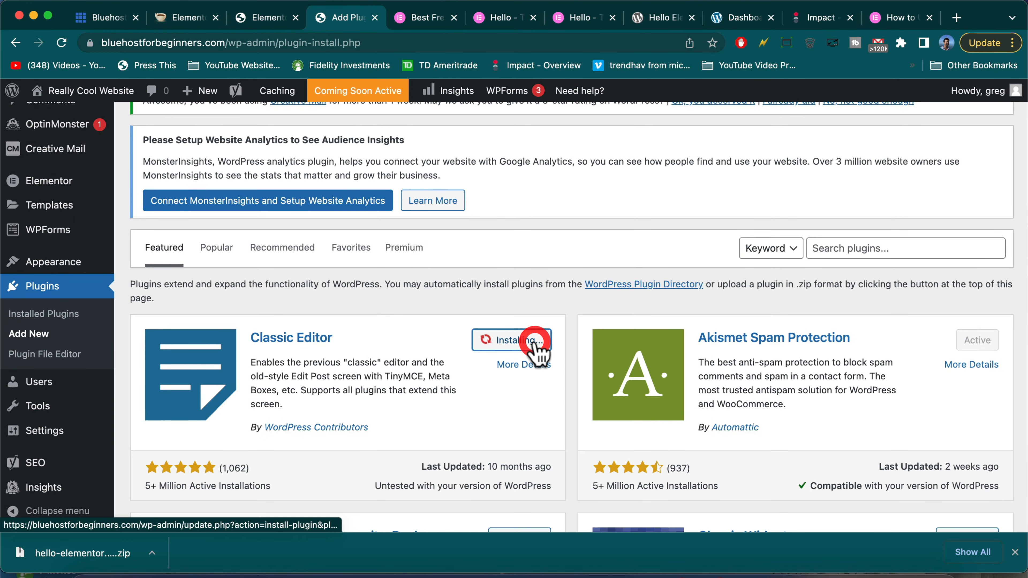
scroll(509, 376, down, 1)
scroll(506, 373, down, 2)
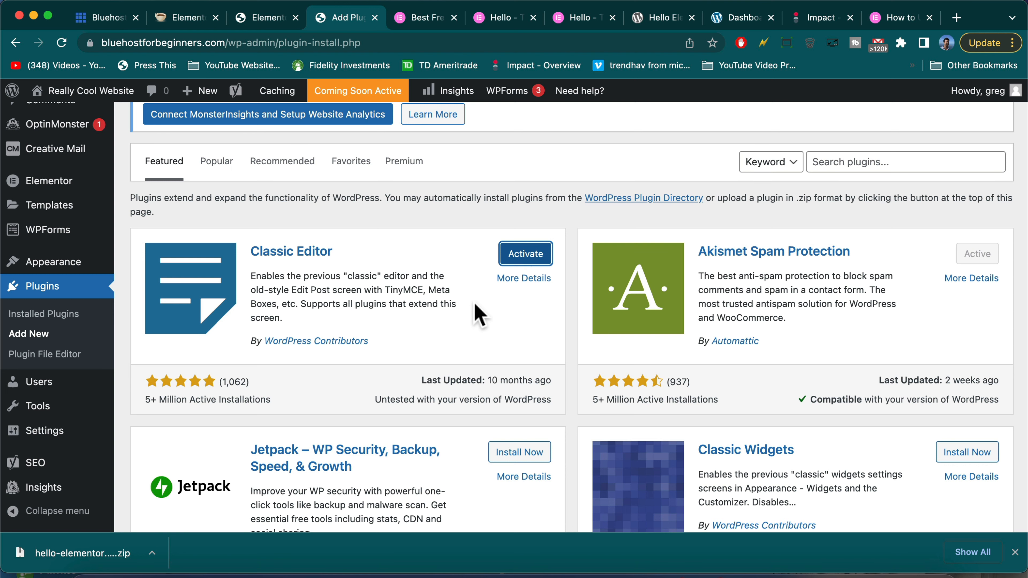
click(520, 260)
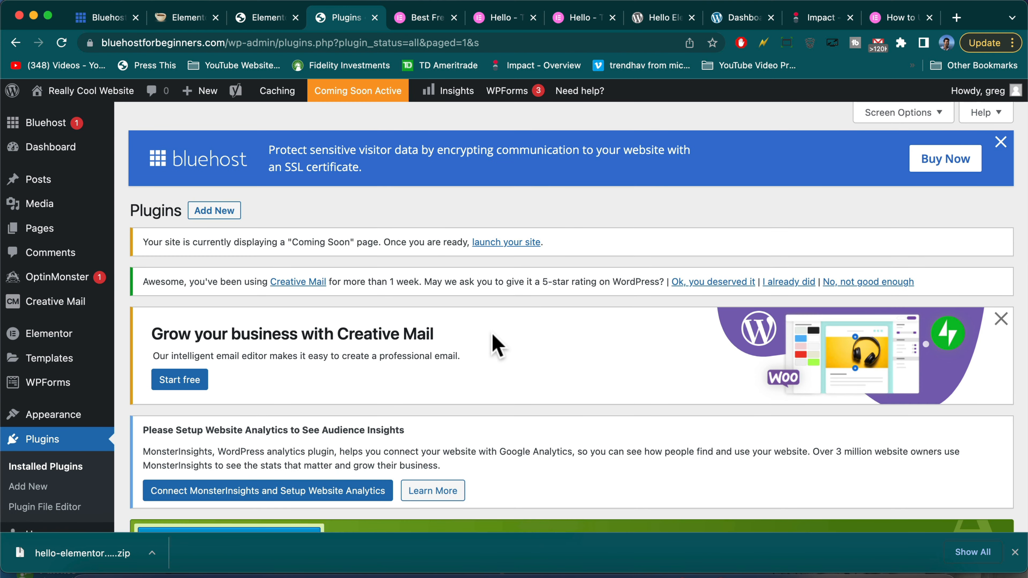
scroll(479, 346, down, 3)
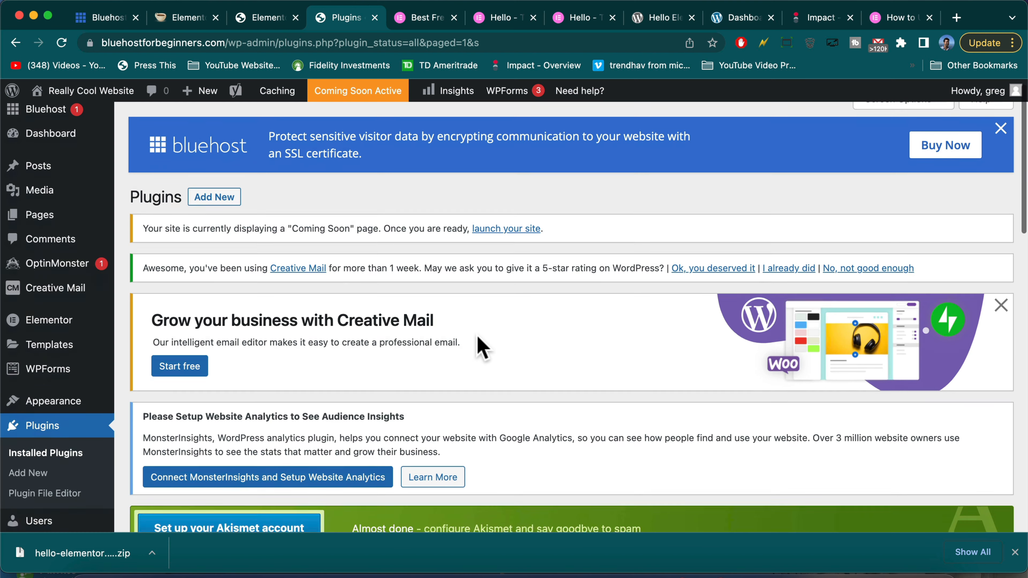
scroll(479, 346, up, 2)
Create a new page titled Home and publish it
click(83, 92)
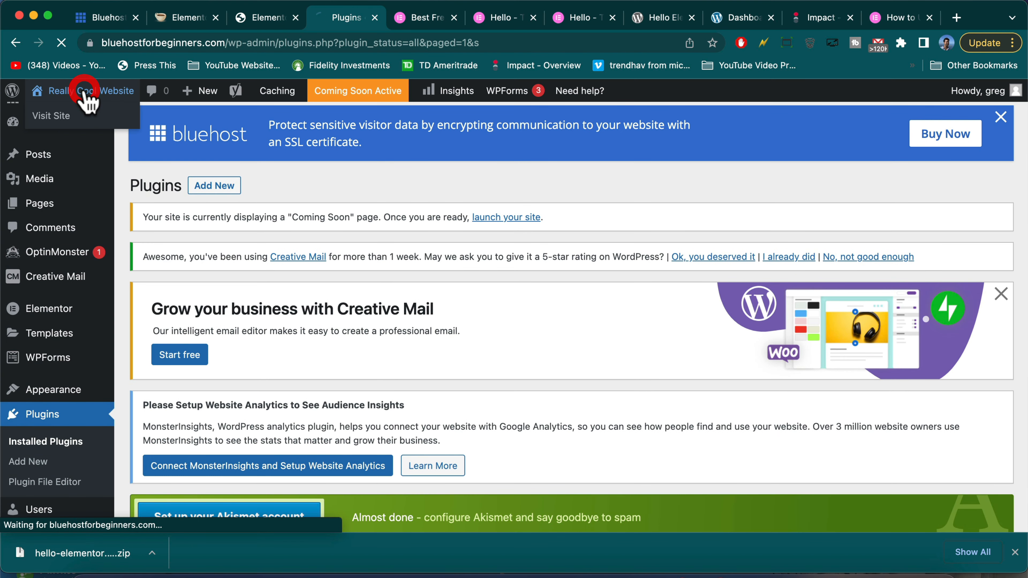
mouse_move(286, 101)
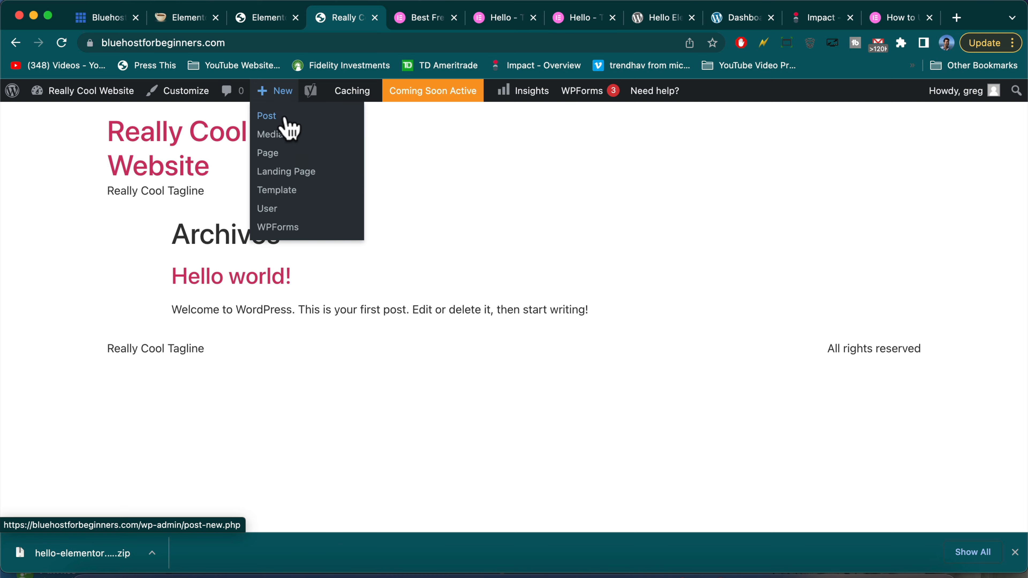
click(283, 154)
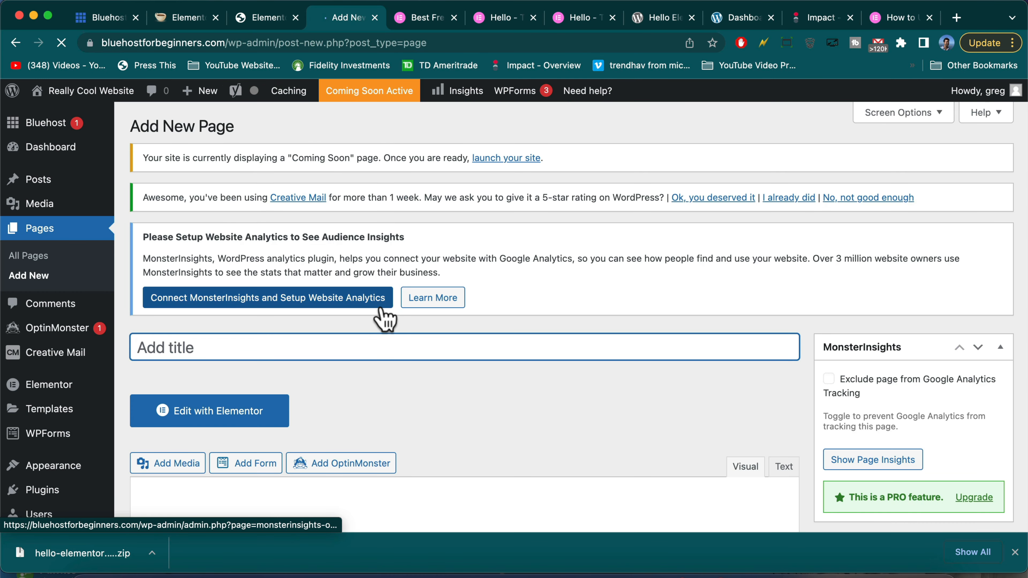
text(Home)
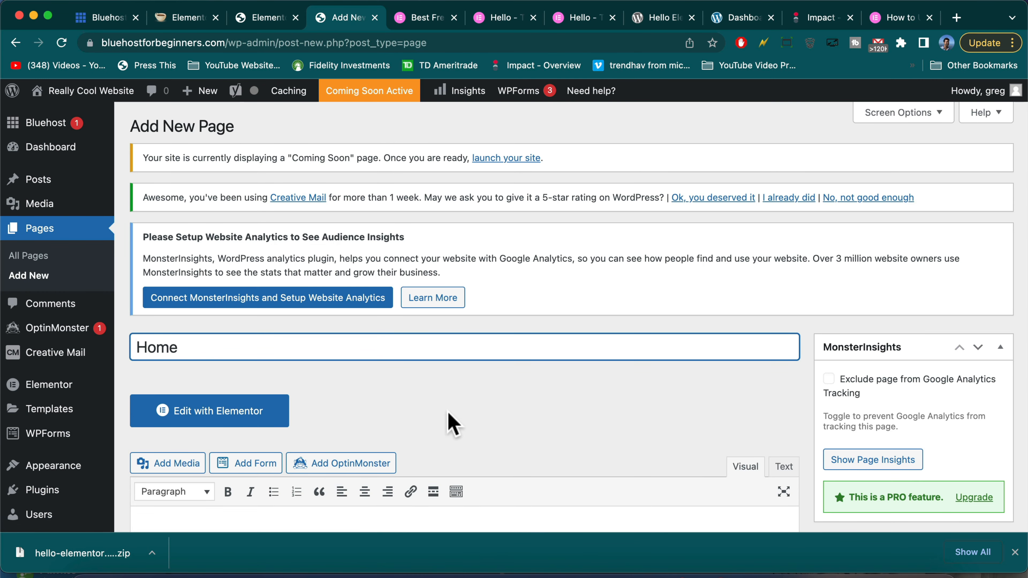
scroll(449, 417, down, 5)
click(527, 369)
click(977, 517)
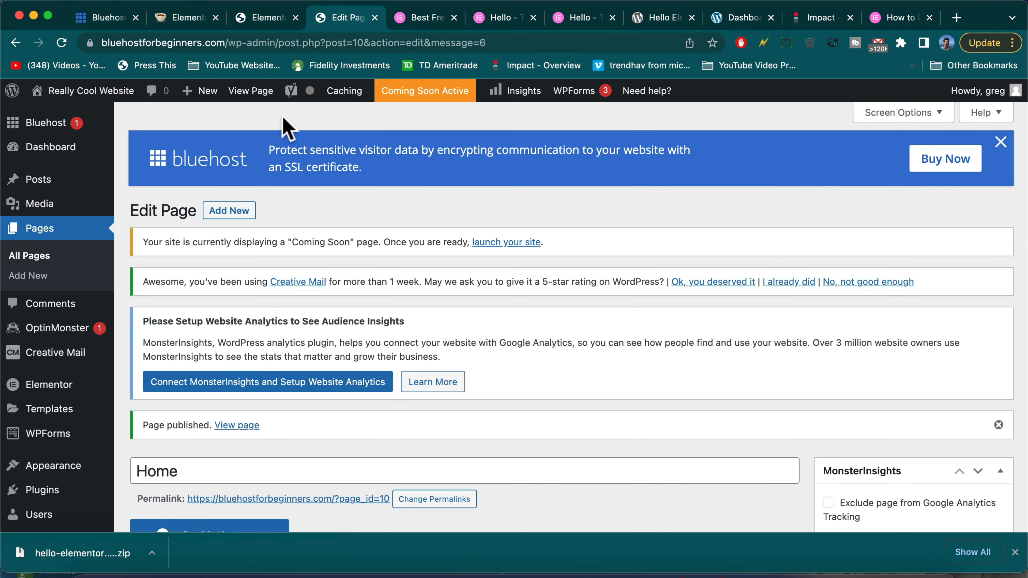
Create a second new page titled Blog and publish it
mouse_move(199, 95)
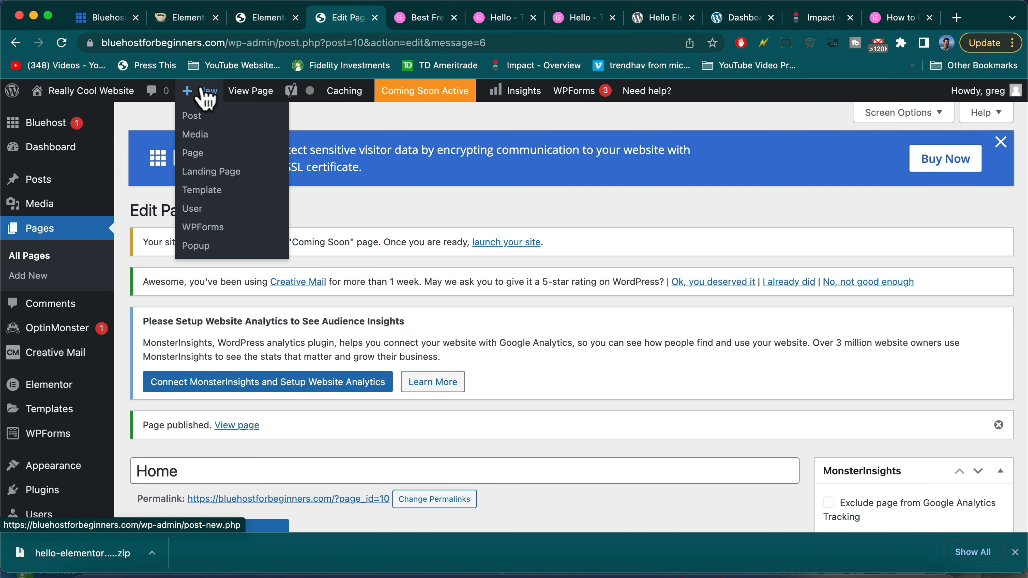
click(208, 158)
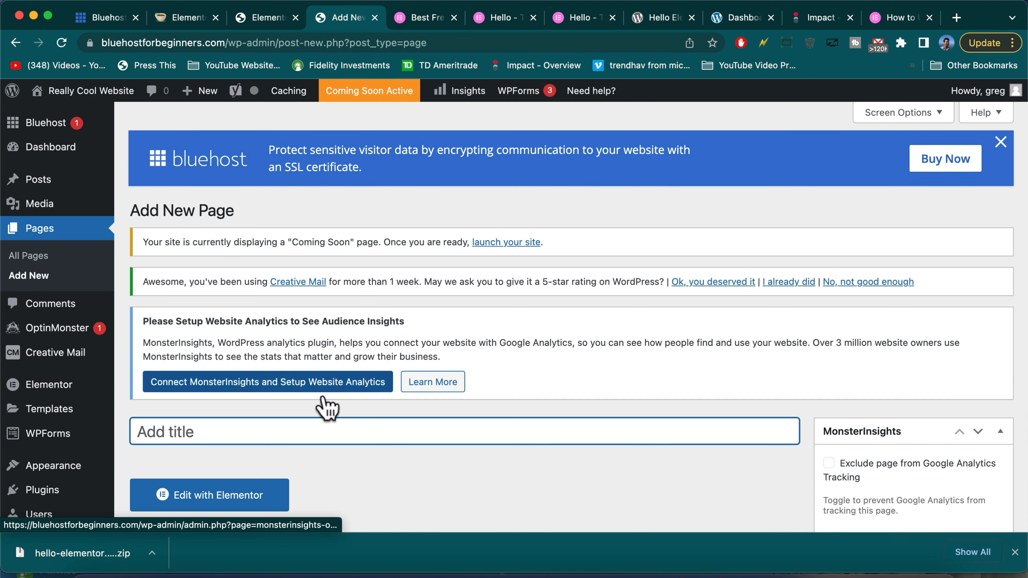
click(324, 424)
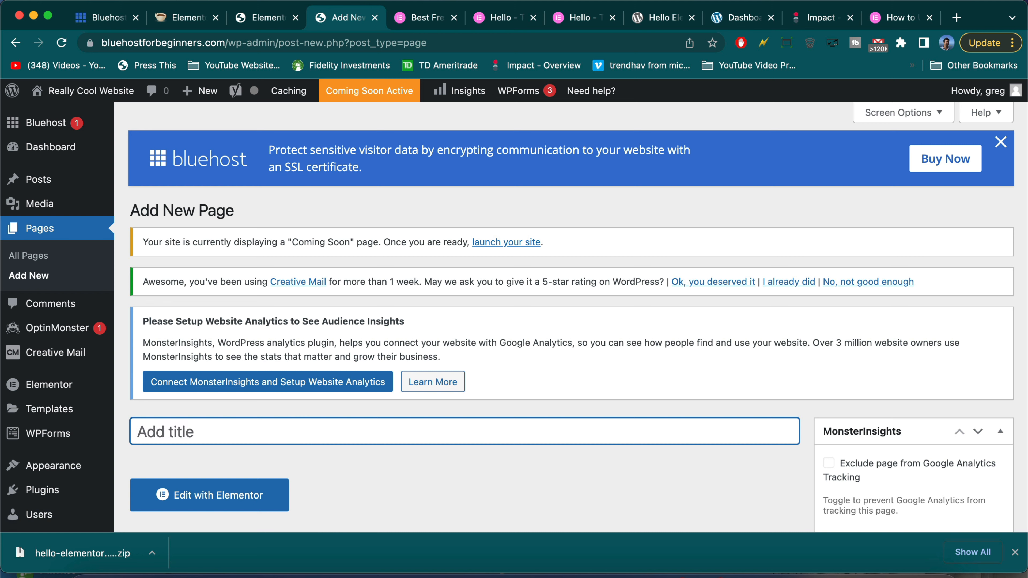
scroll(519, 466, down, 10)
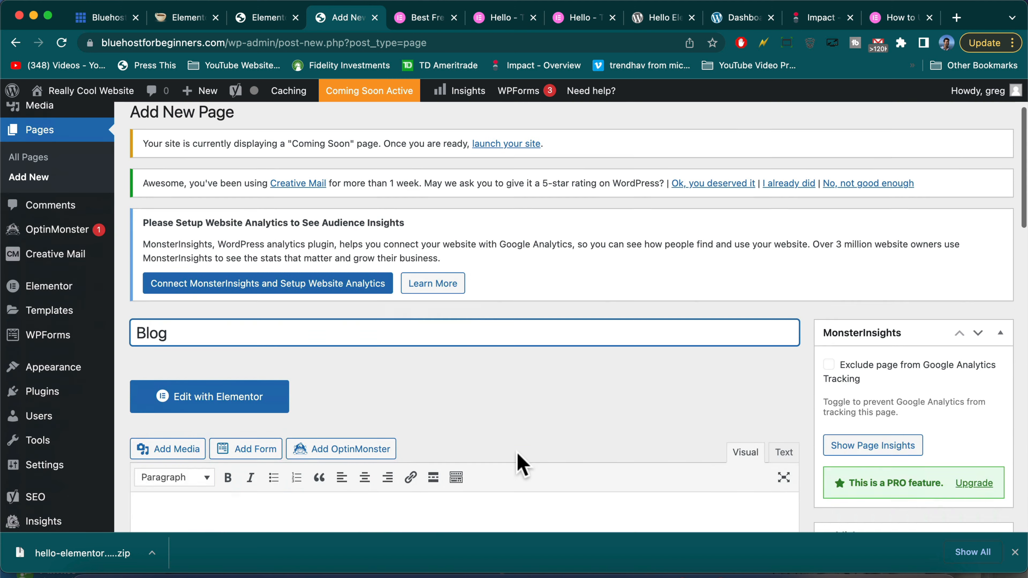
click(975, 504)
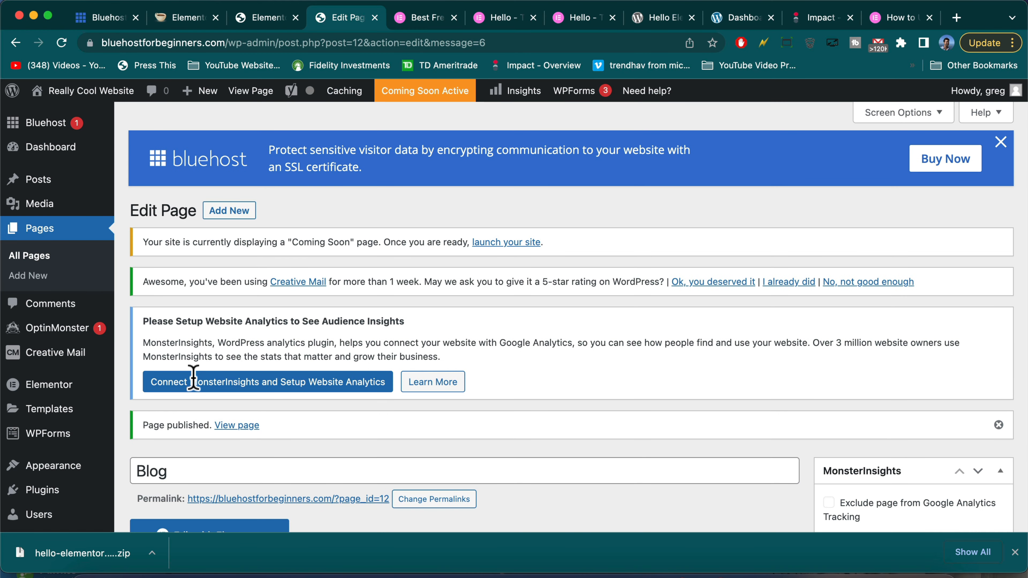
In Reading settings, use the static page Home as homepage and Blog as posts page, then save
scroll(39, 466, down, 4)
mouse_move(44, 431)
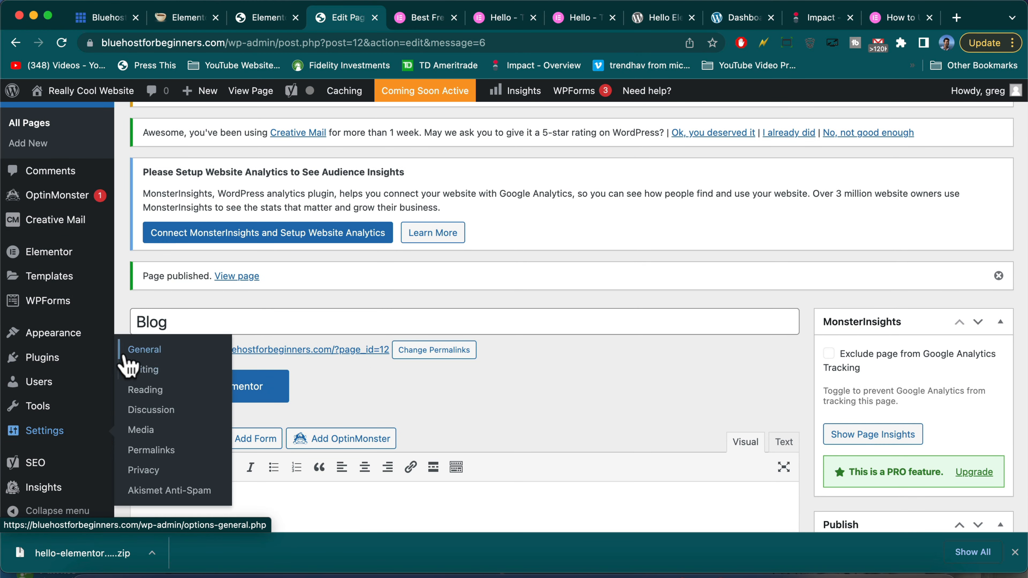
click(142, 389)
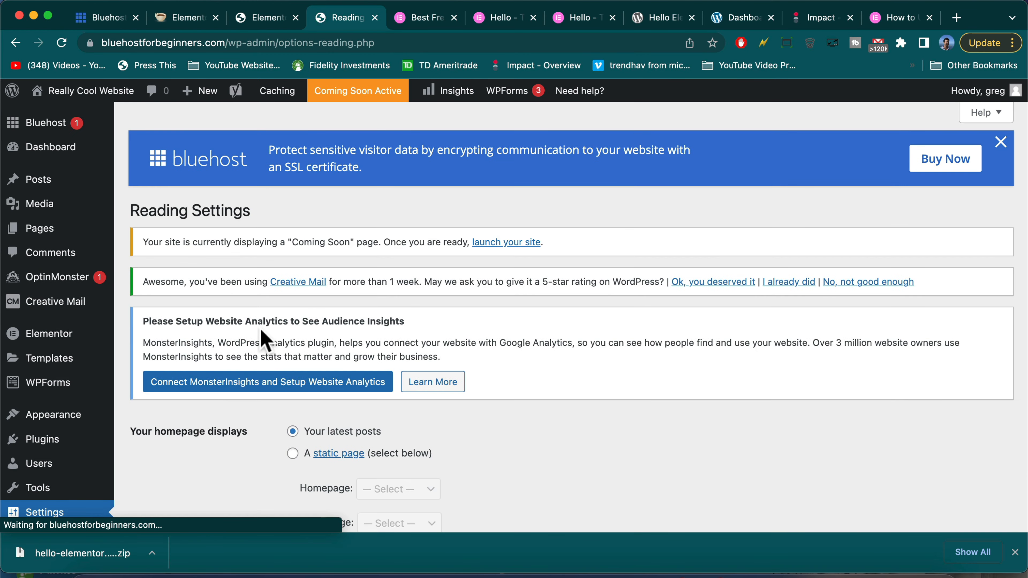
scroll(272, 363, down, 4)
scroll(271, 364, down, 2)
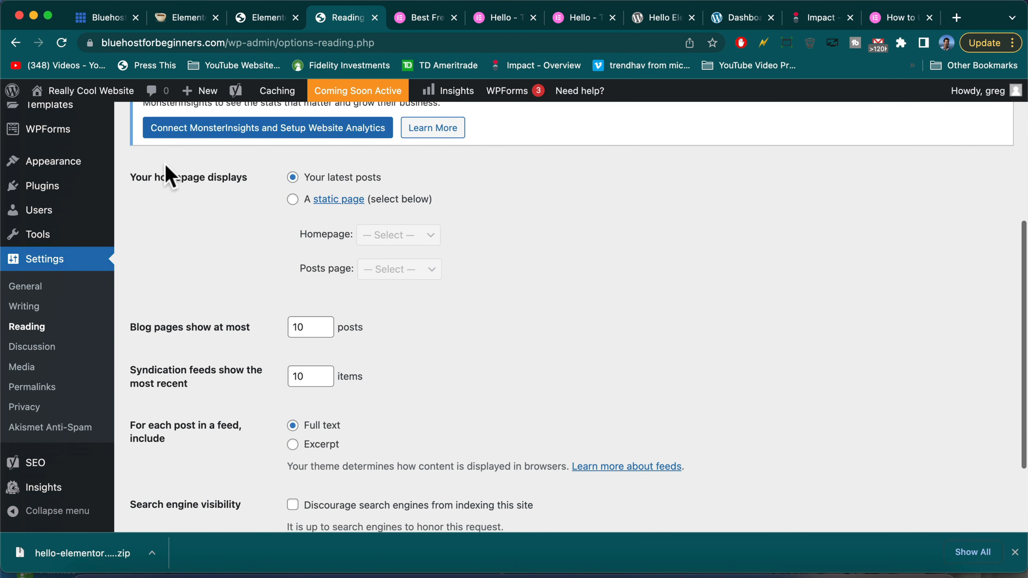
click(291, 199)
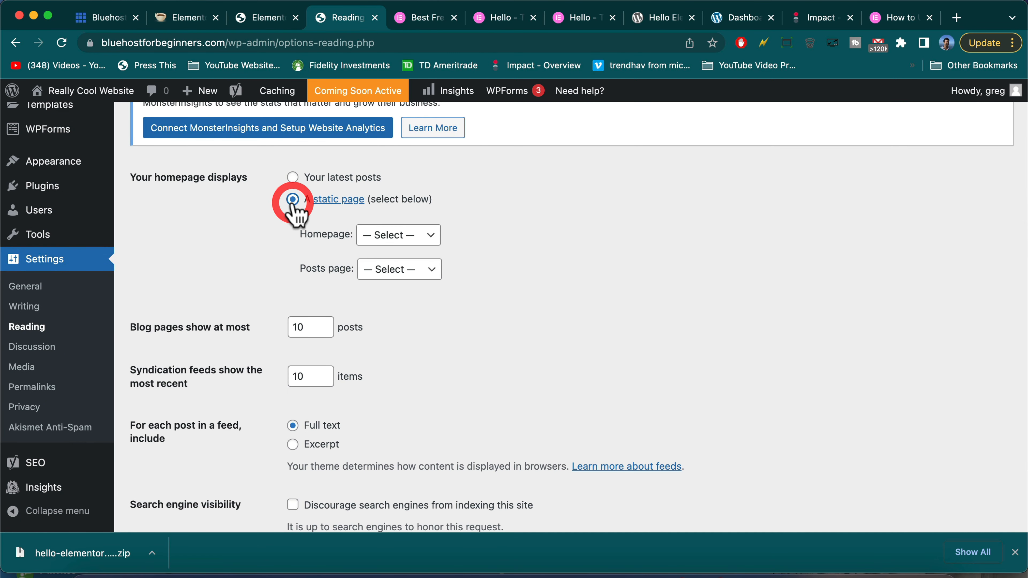
click(408, 236)
click(410, 268)
click(399, 268)
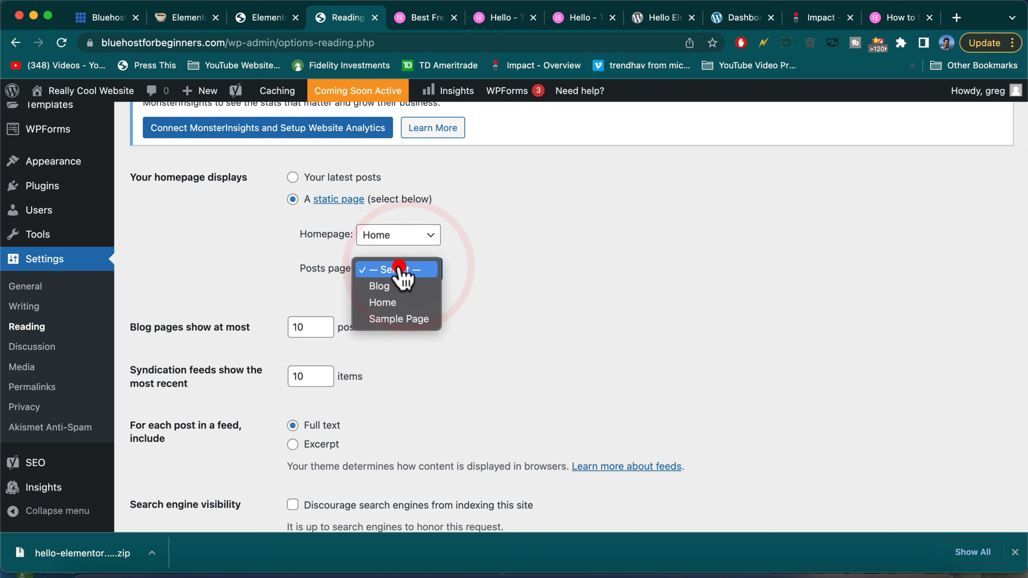
click(398, 286)
scroll(438, 393, down, 3)
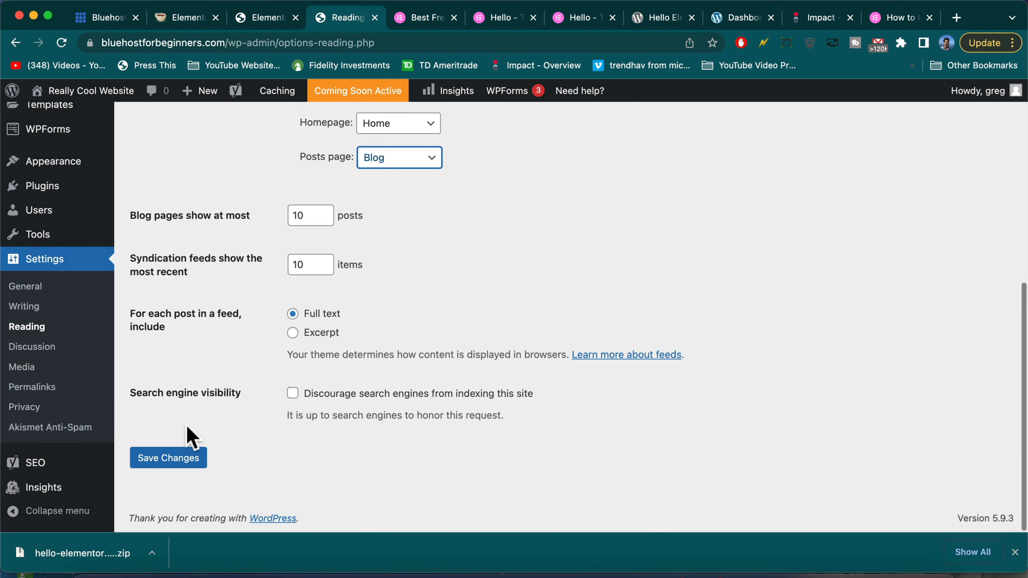
click(183, 466)
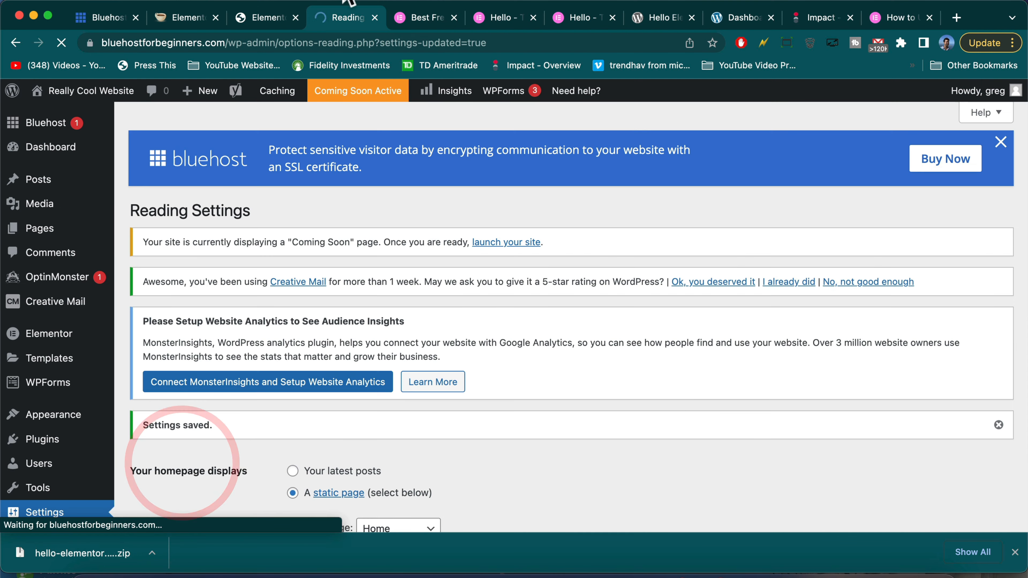
click(93, 98)
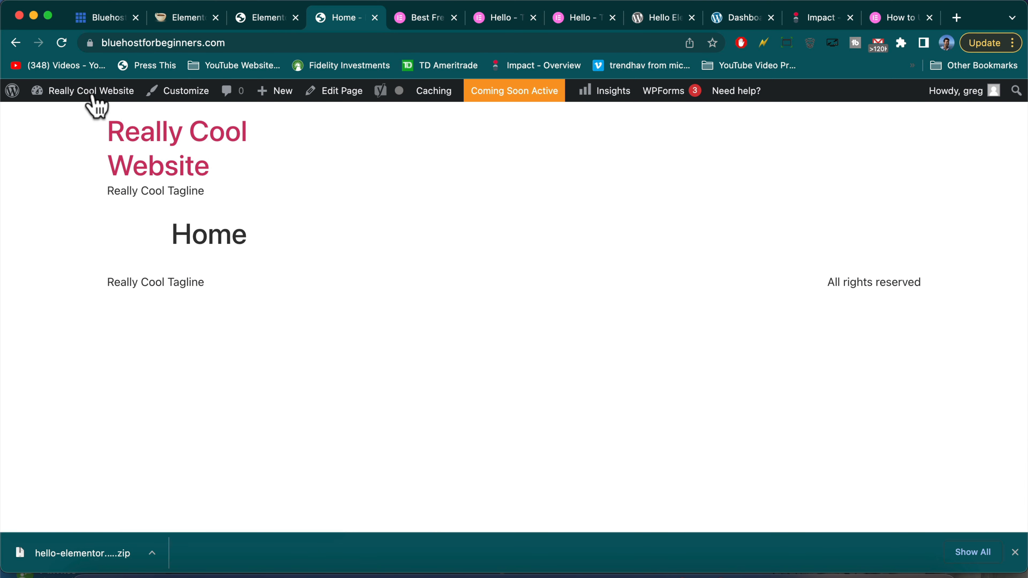
Open the Home page in Elementor, dismissing the Yoast SEO tip and closing the Navigator panel
click(342, 91)
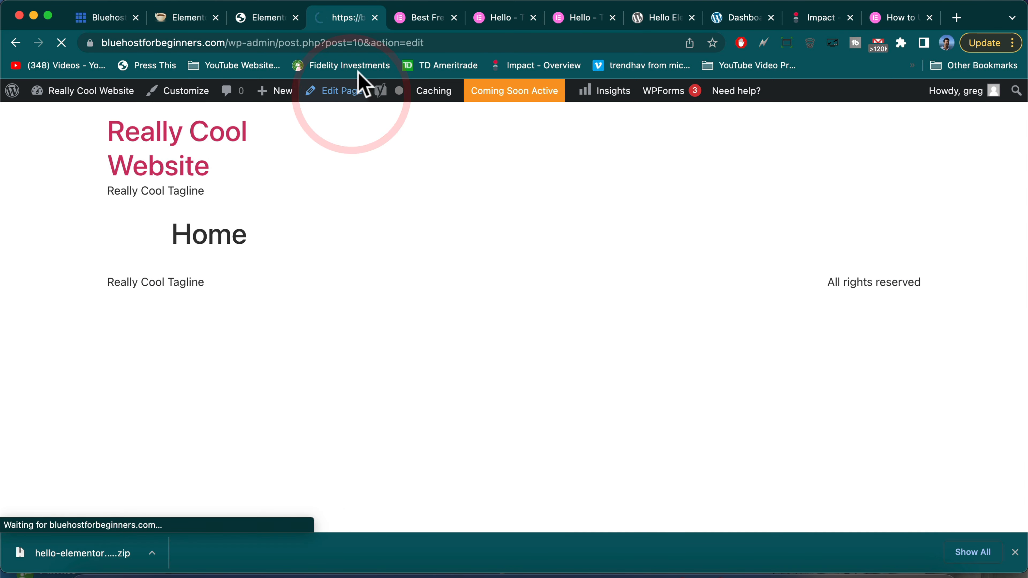
scroll(431, 223, down, 10)
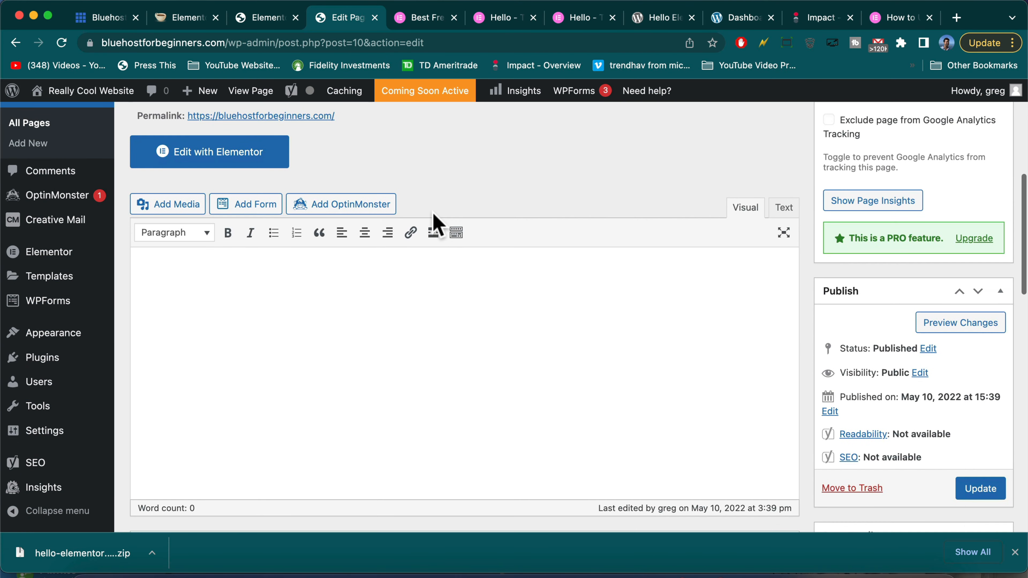
click(251, 150)
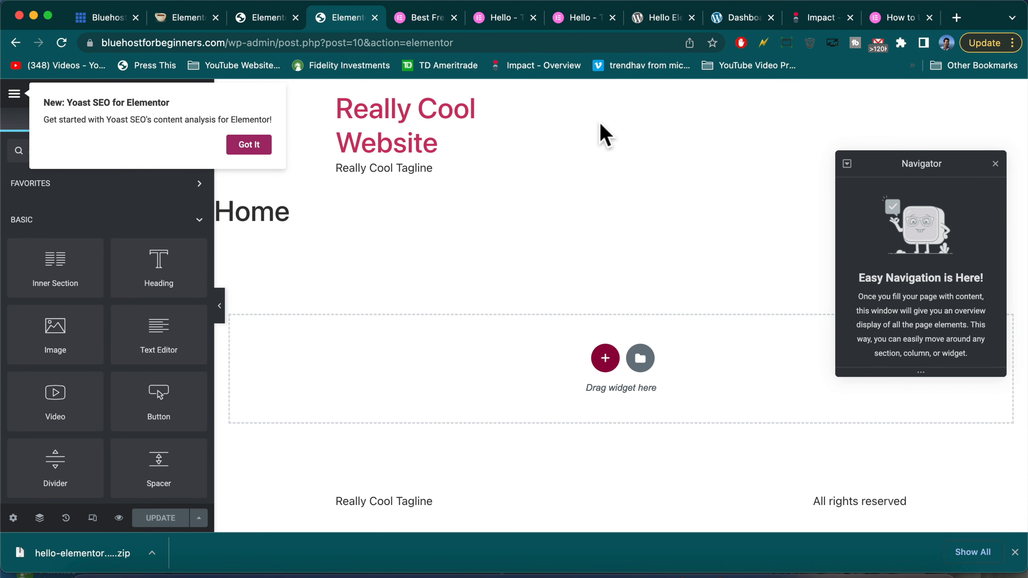
click(240, 142)
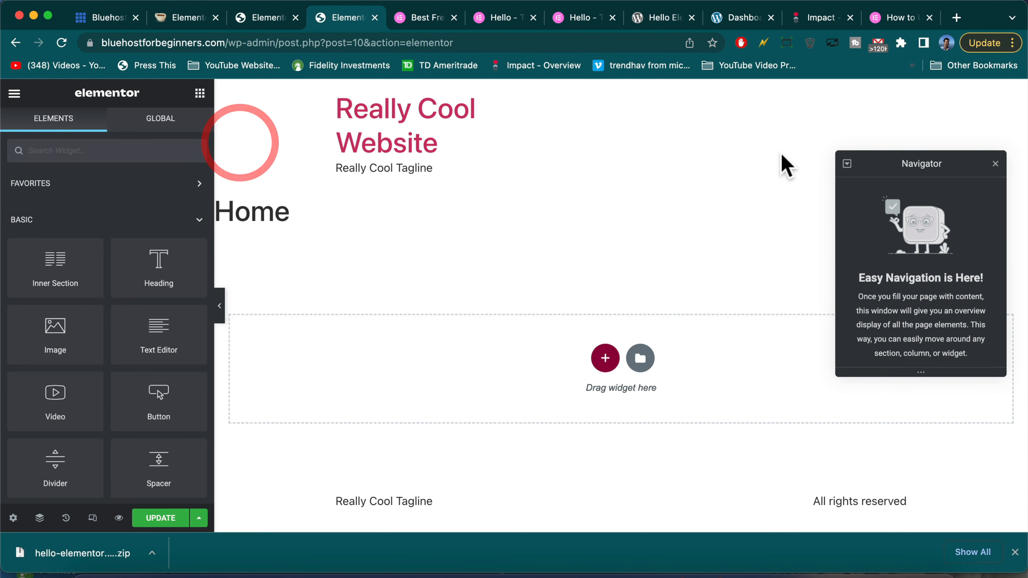
click(995, 164)
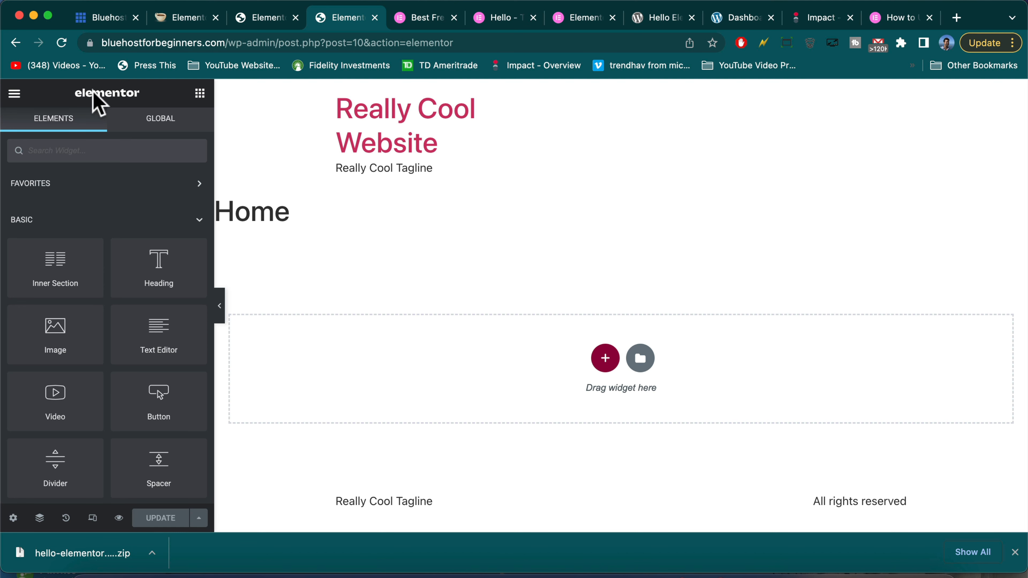
Exit Elementor to the page's edit screen and view the live Home page
click(14, 94)
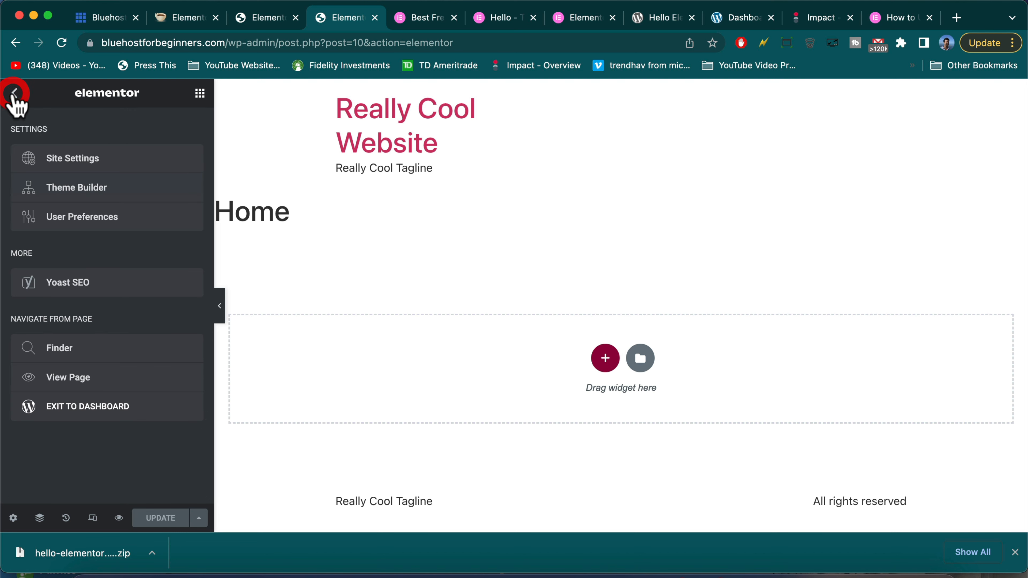
click(116, 407)
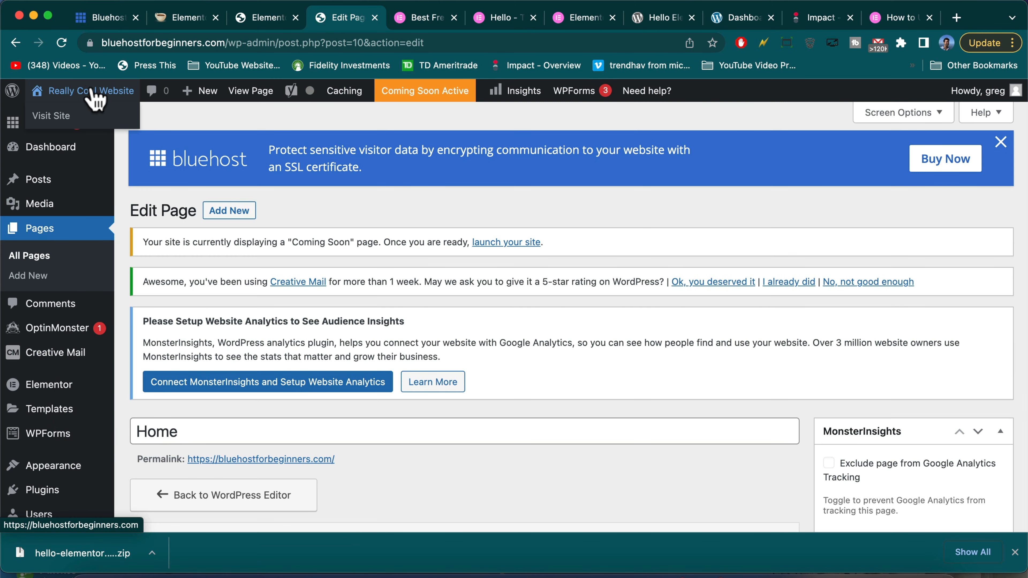
click(93, 91)
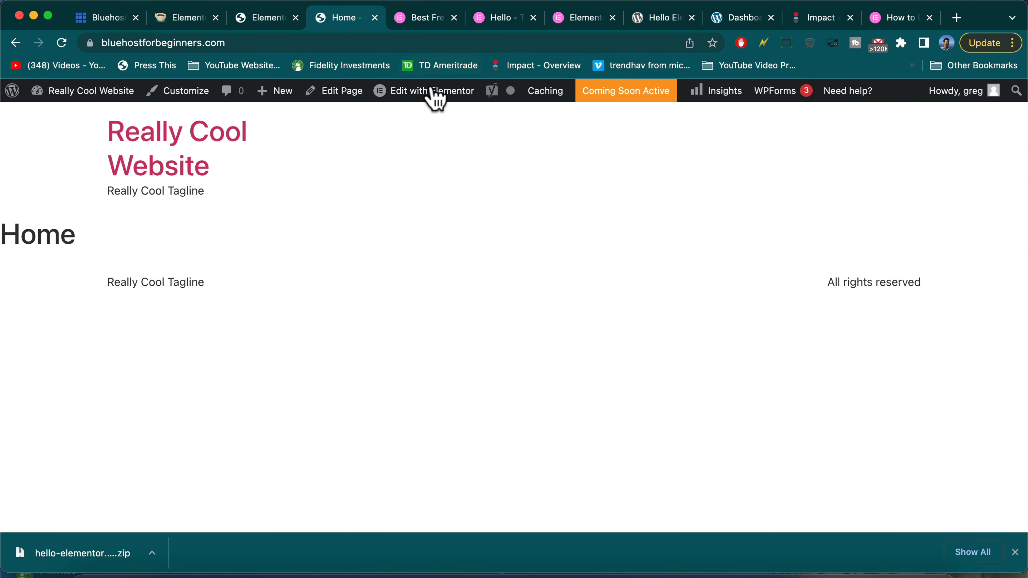
mouse_move(426, 87)
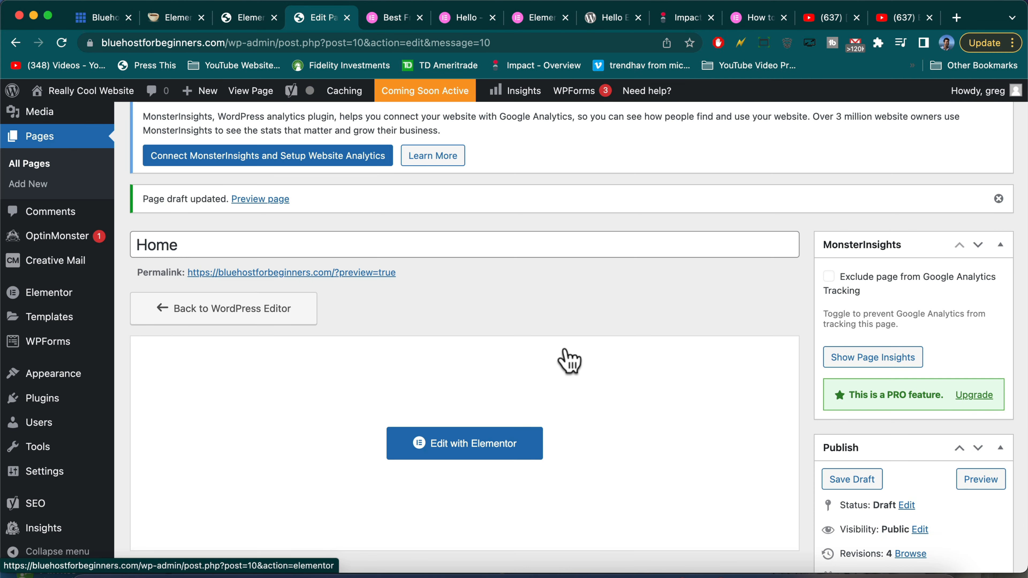
Set the Home page template to Elementor Canvas and publish it
scroll(694, 439, down, 10)
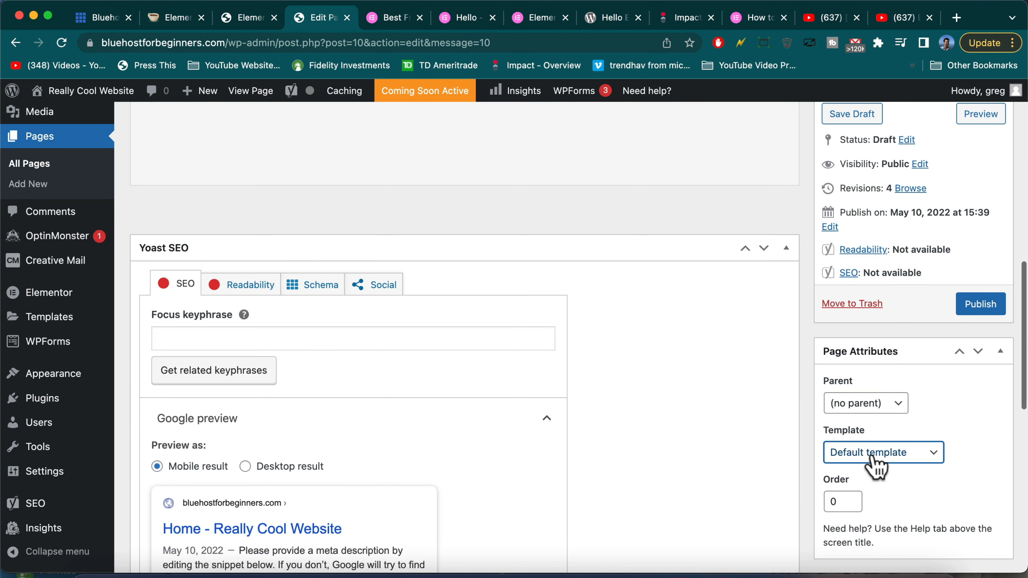
click(873, 460)
click(874, 470)
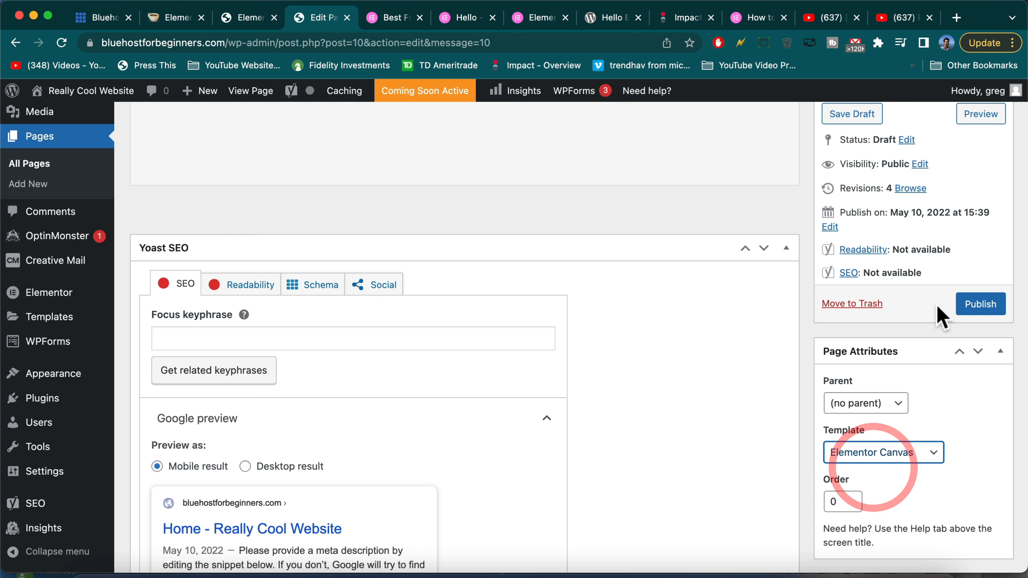
click(975, 308)
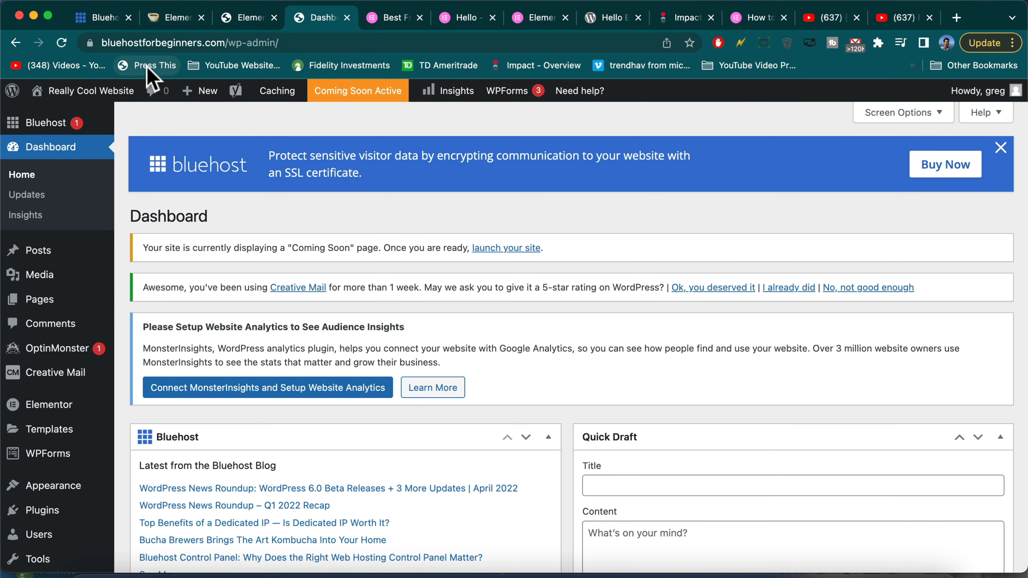
Check the published Home page, which shows blank, and glance at the Hello Elementor and Elementor themes pages
click(92, 91)
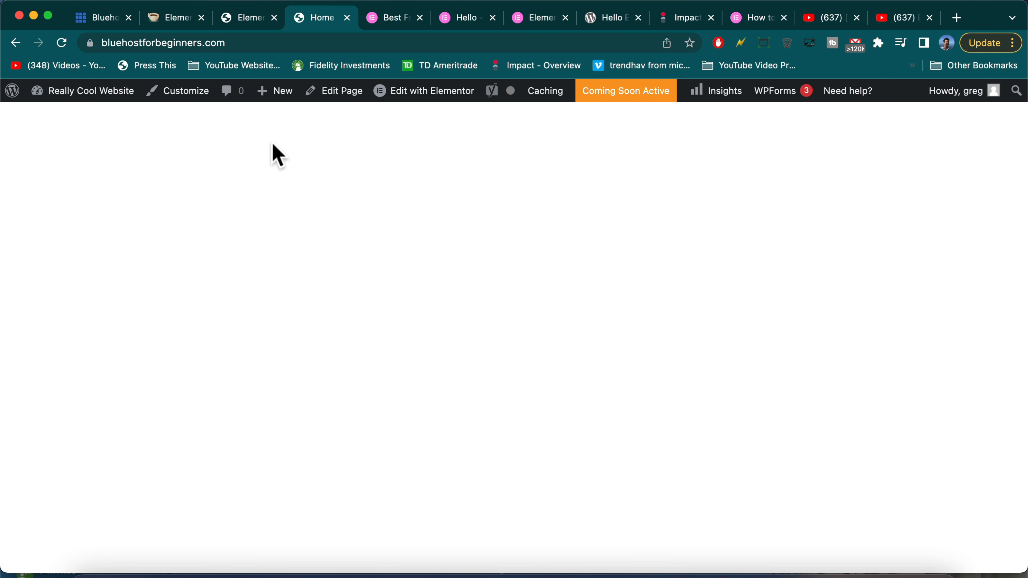
click(94, 92)
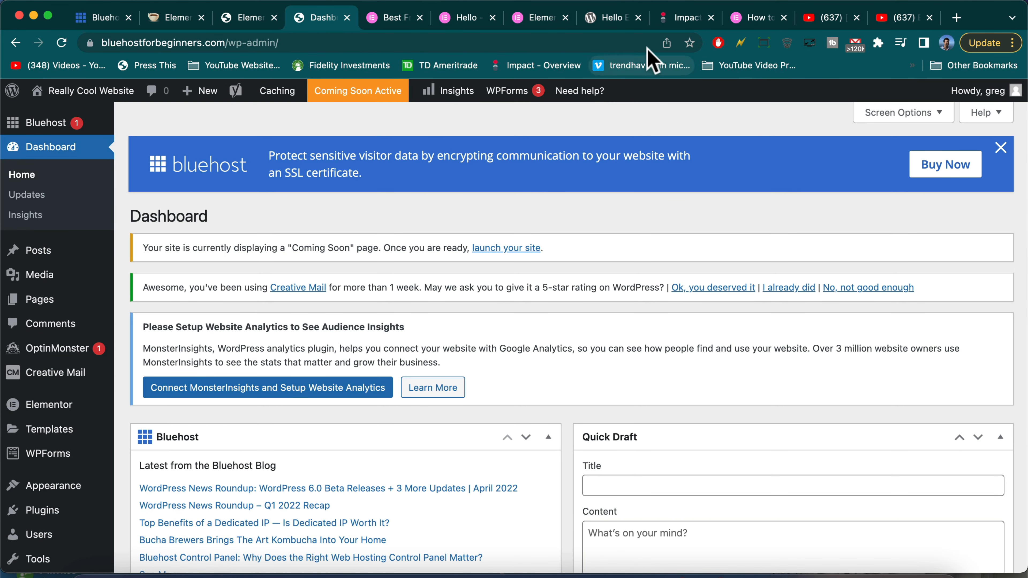
click(613, 18)
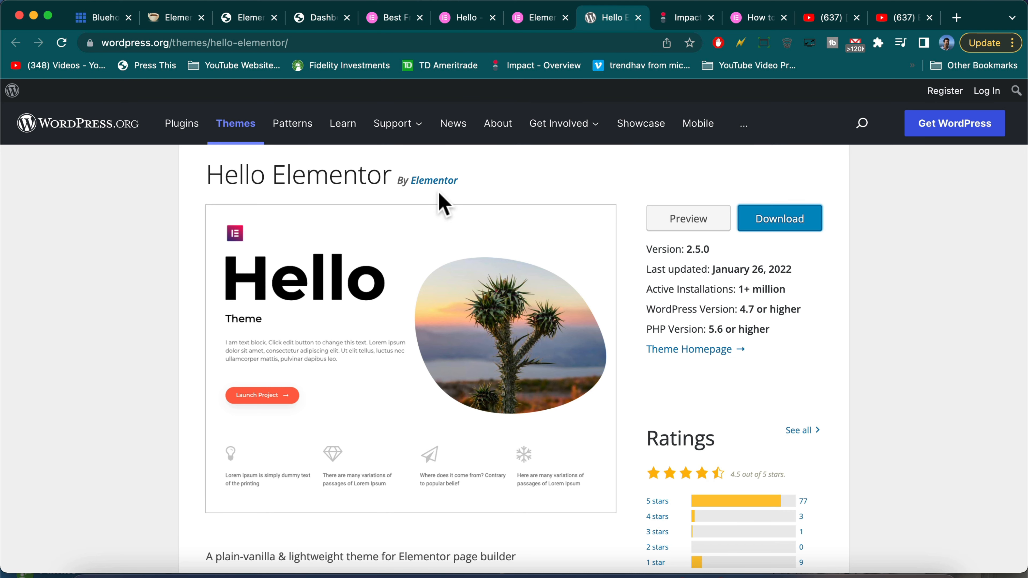
click(389, 18)
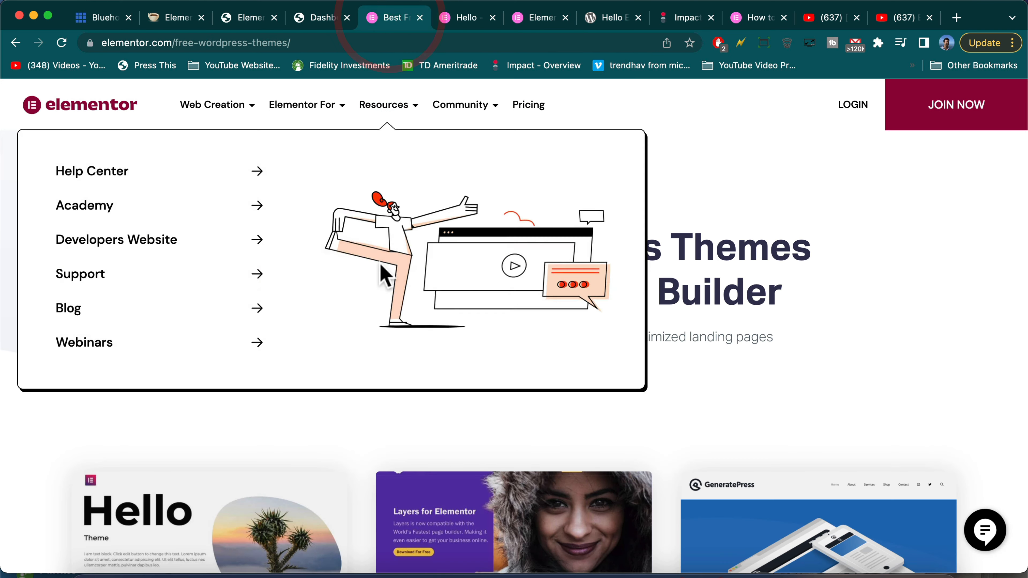
Back in the dashboard, open Elementor's Kit Library from Templates in the sidebar
scroll(370, 458, down, 15)
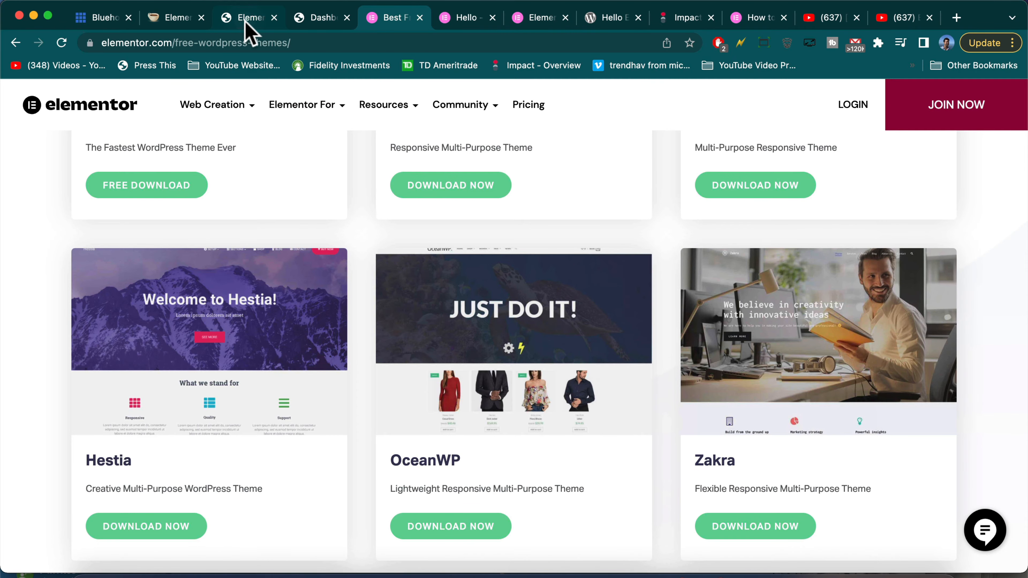
click(247, 18)
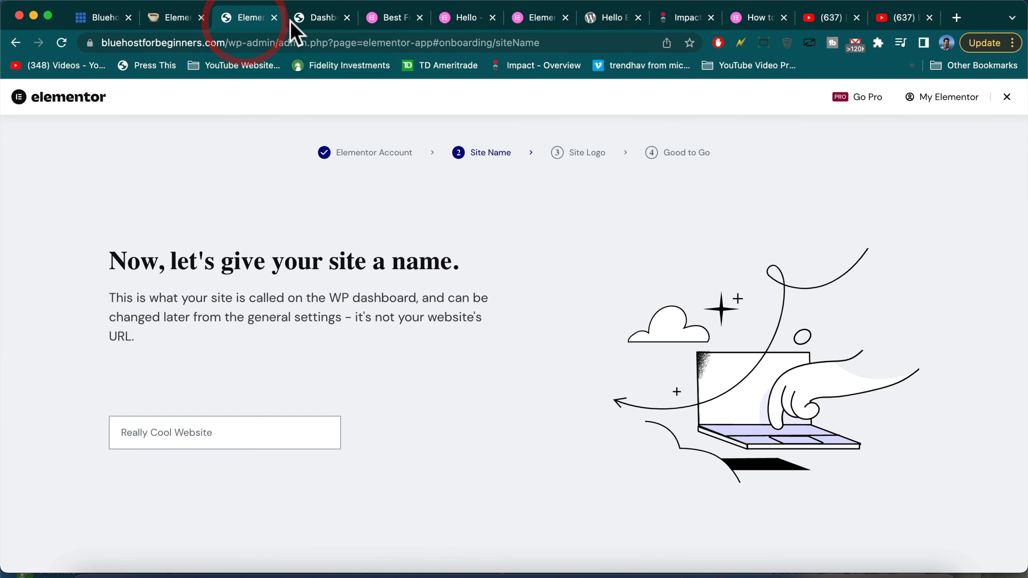
click(320, 18)
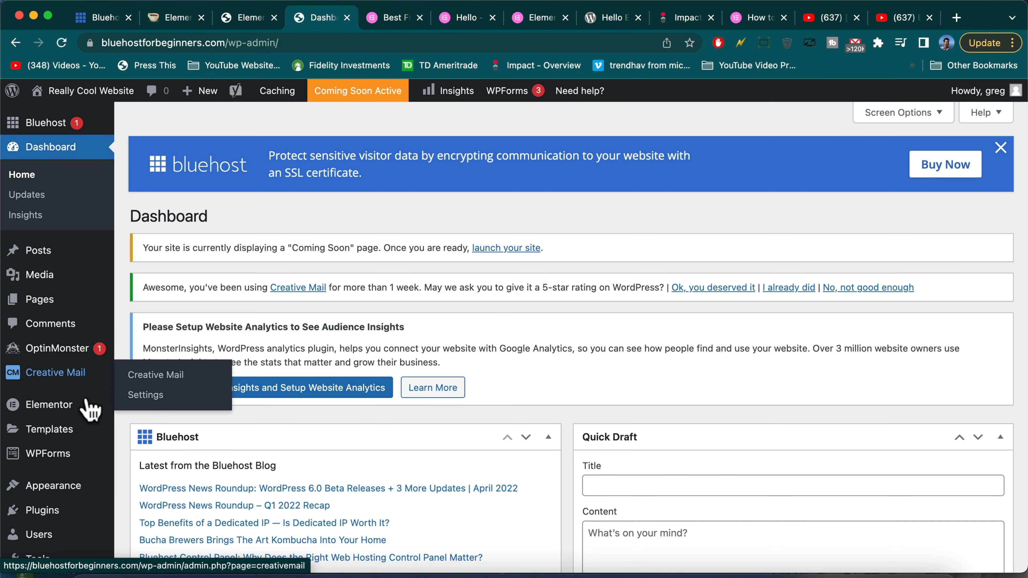
mouse_move(79, 439)
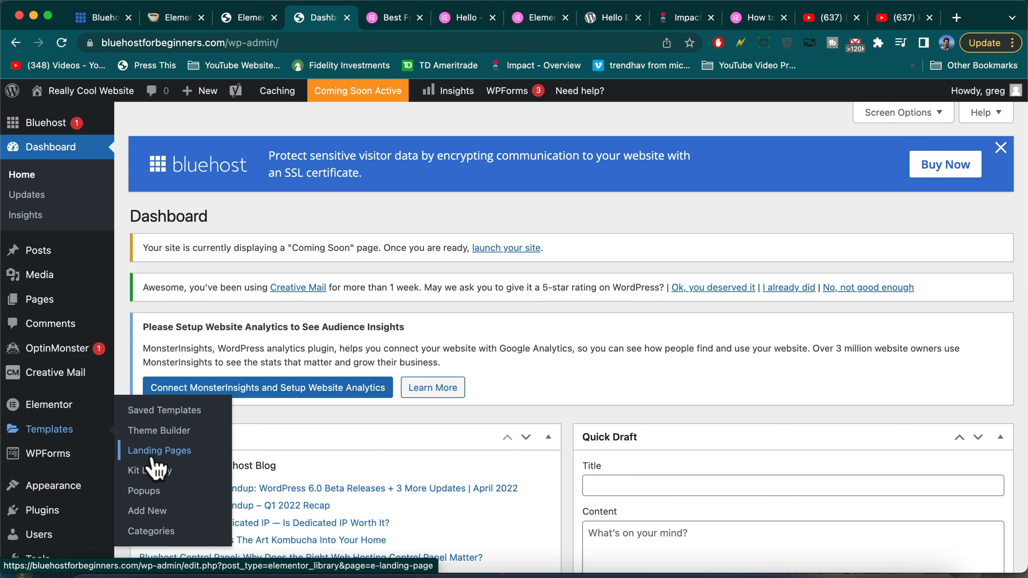
click(150, 471)
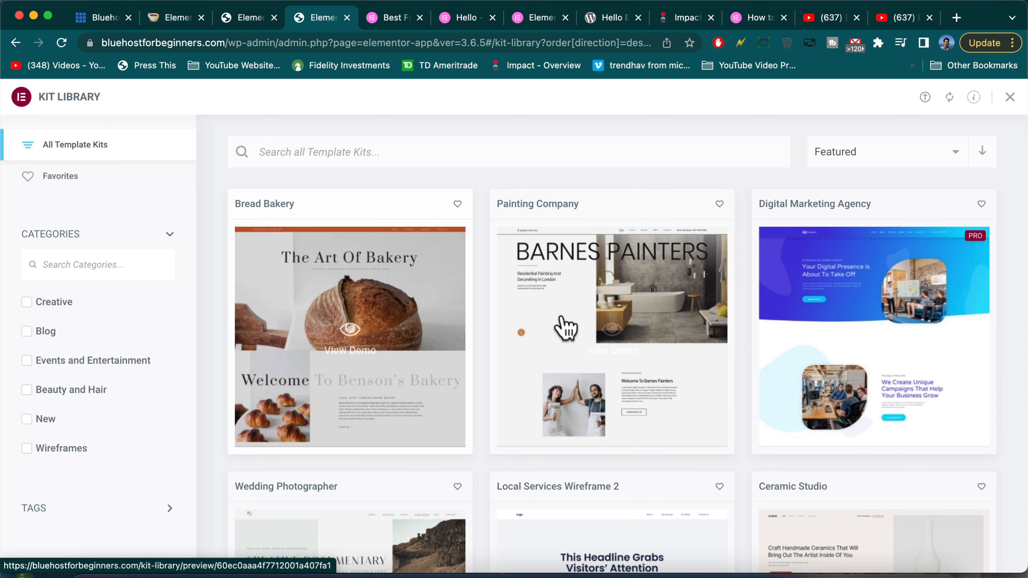
Browse the Kit Library's template kits and open the Ceramic Studio kit's demo preview
scroll(799, 312, down, 3)
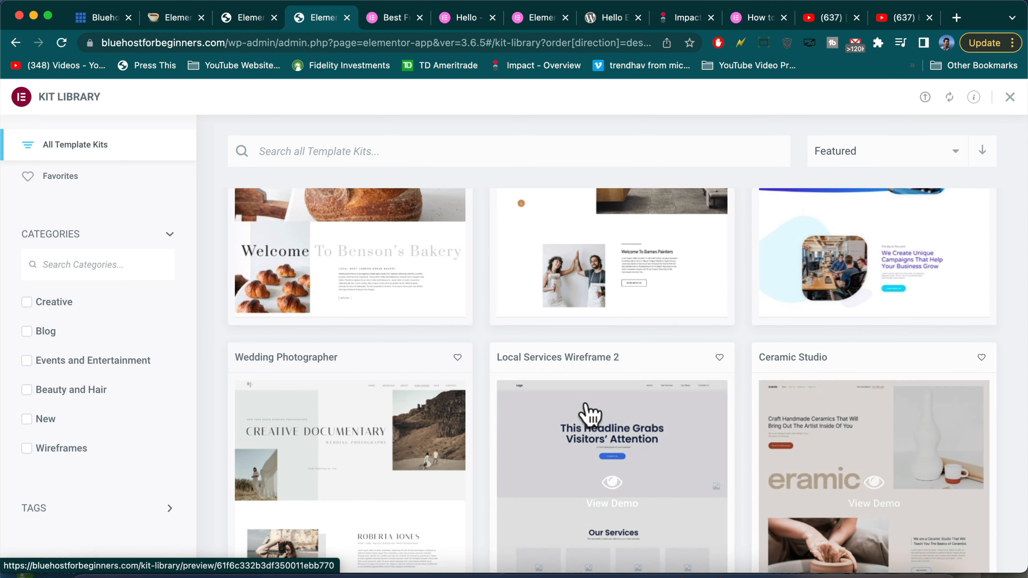
scroll(399, 413, down, 6)
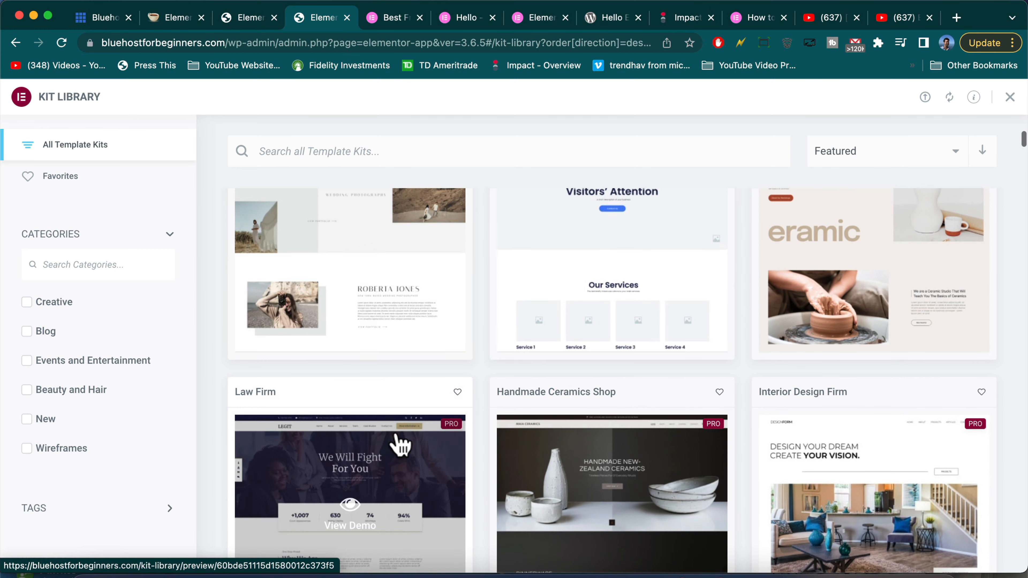
scroll(653, 234, up, 6)
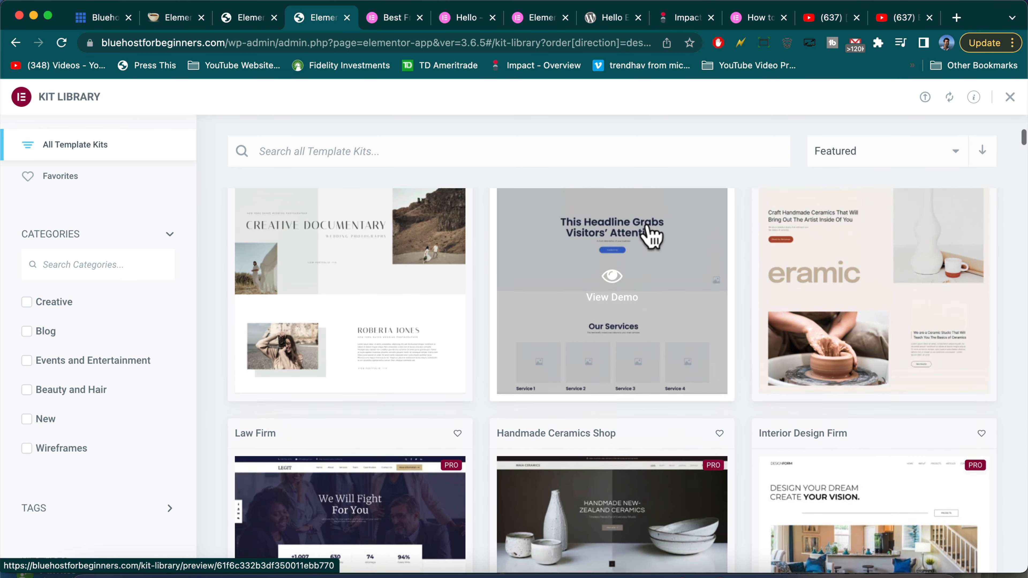
scroll(395, 409, up, 3)
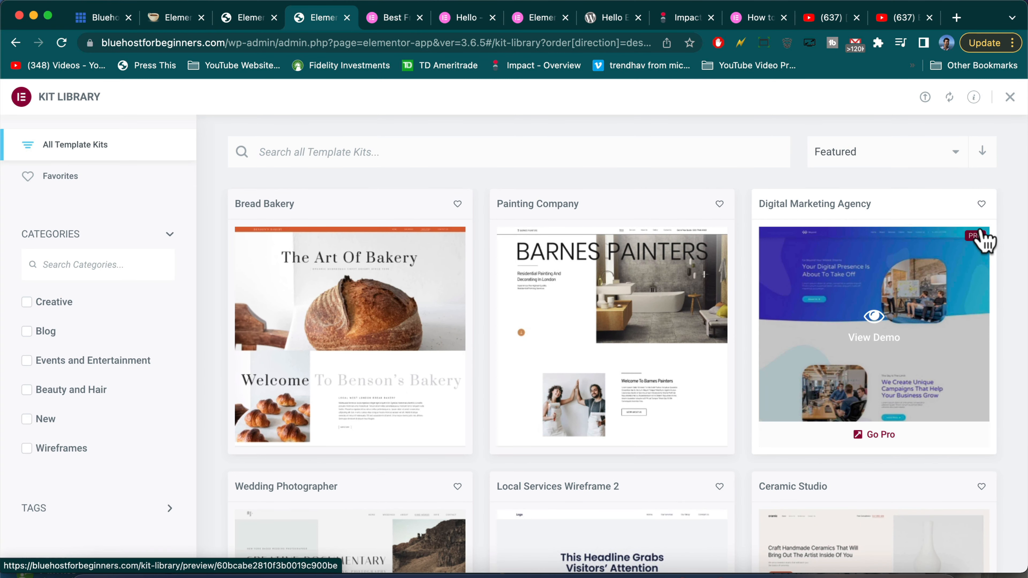
scroll(944, 275, down, 11)
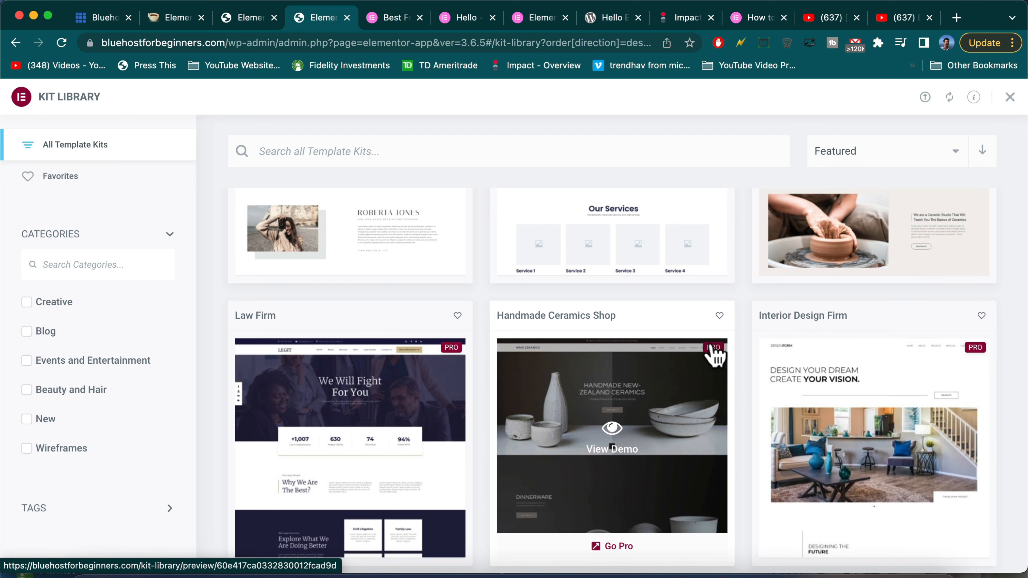
scroll(456, 351, down, 8)
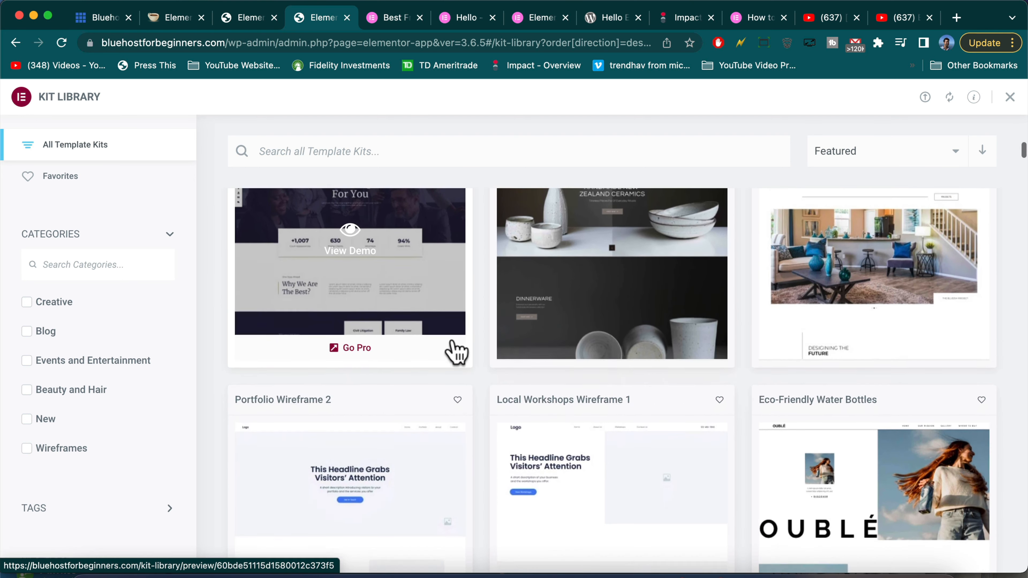
scroll(456, 351, down, 7)
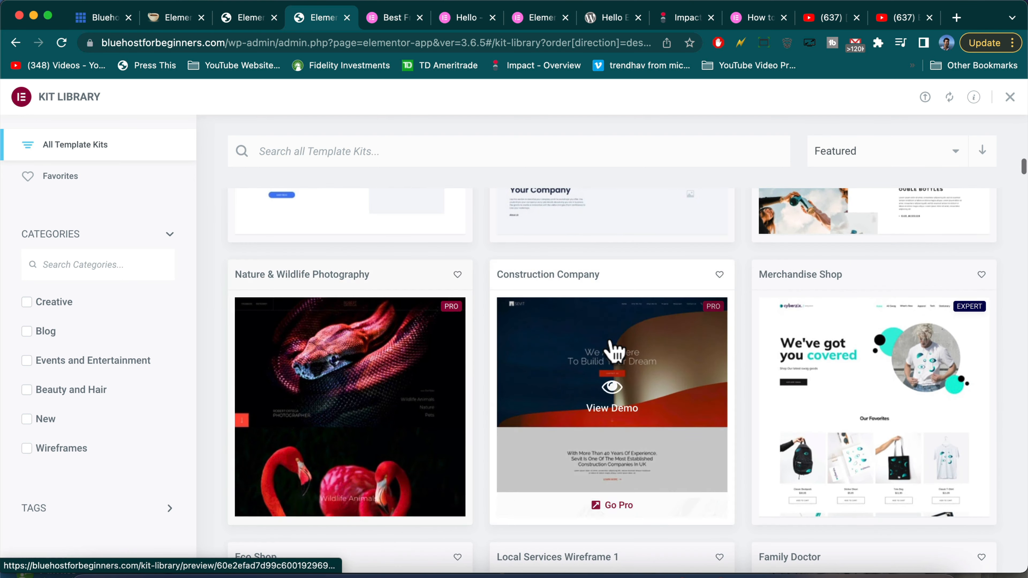
scroll(872, 342, up, 15)
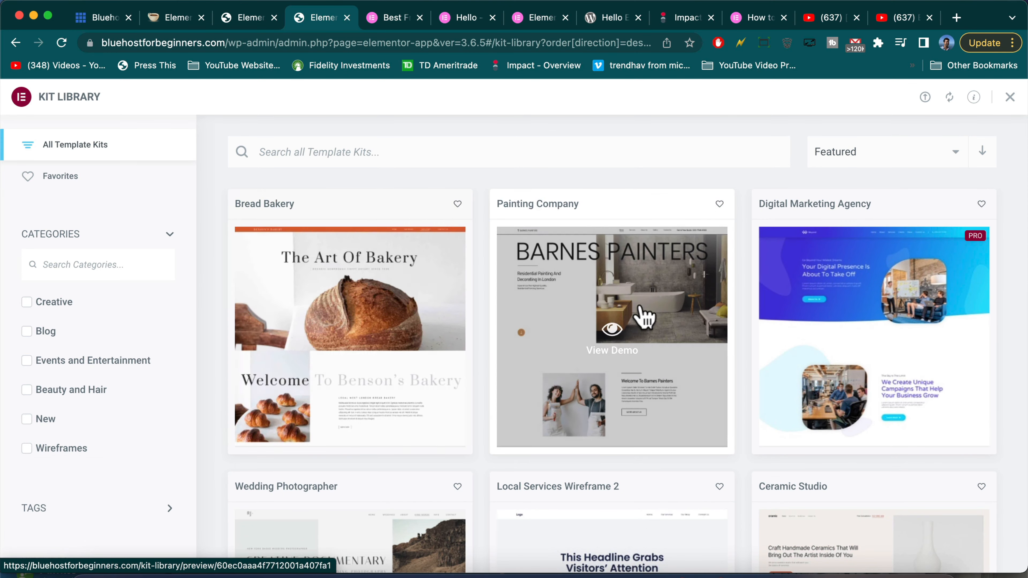
scroll(325, 317, down, 3)
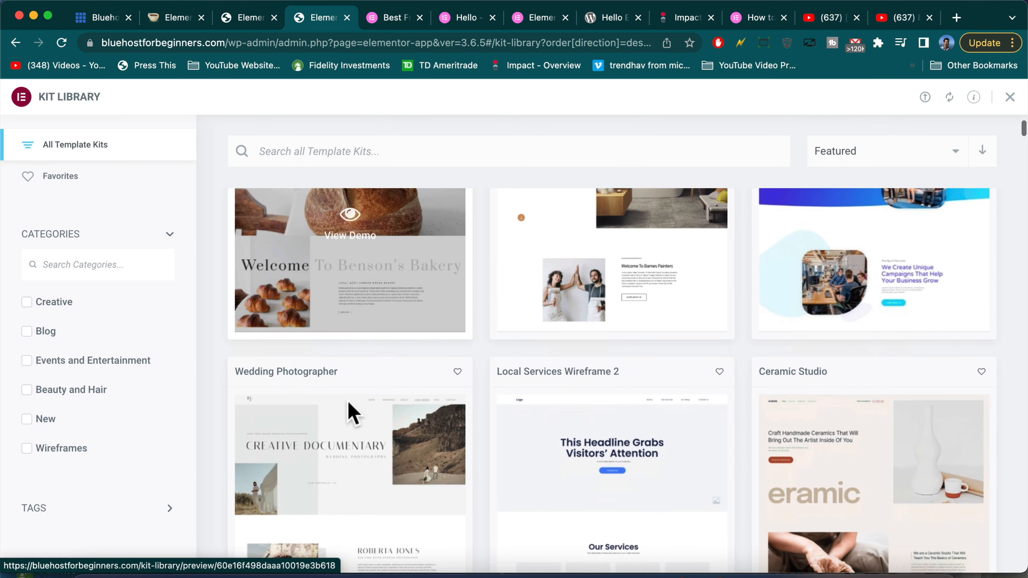
scroll(391, 446, up, 3)
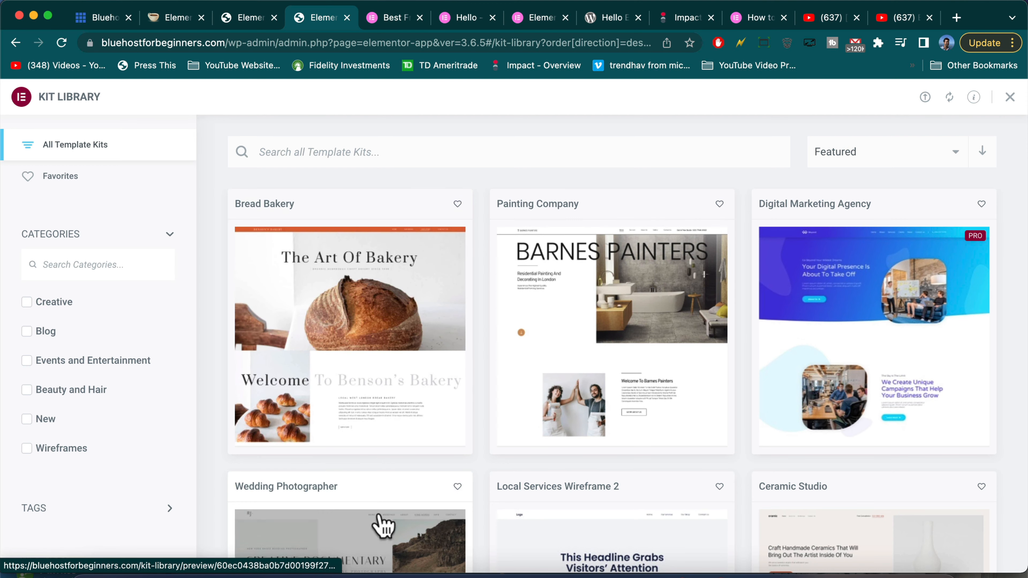
scroll(601, 514, down, 4)
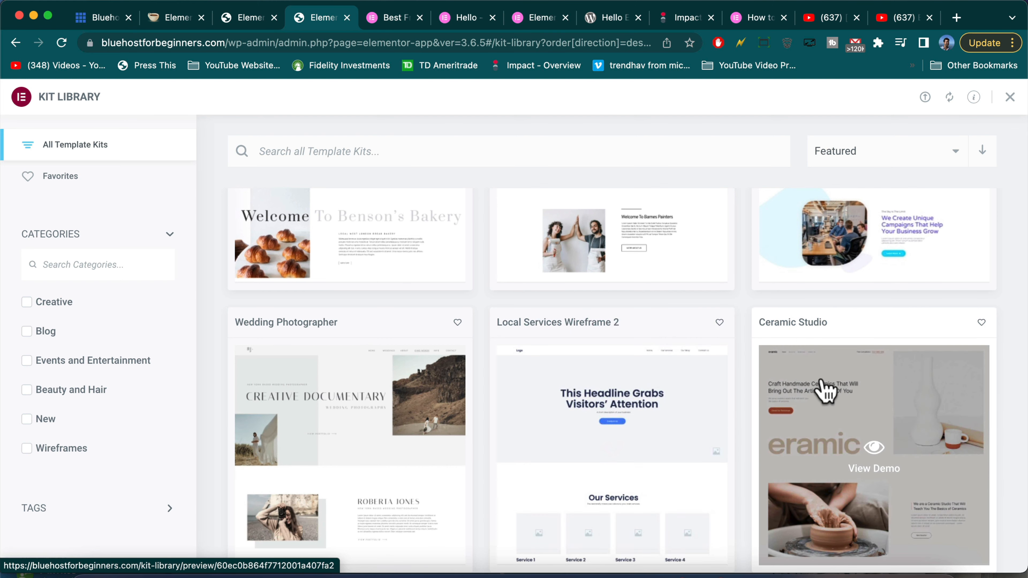
click(819, 450)
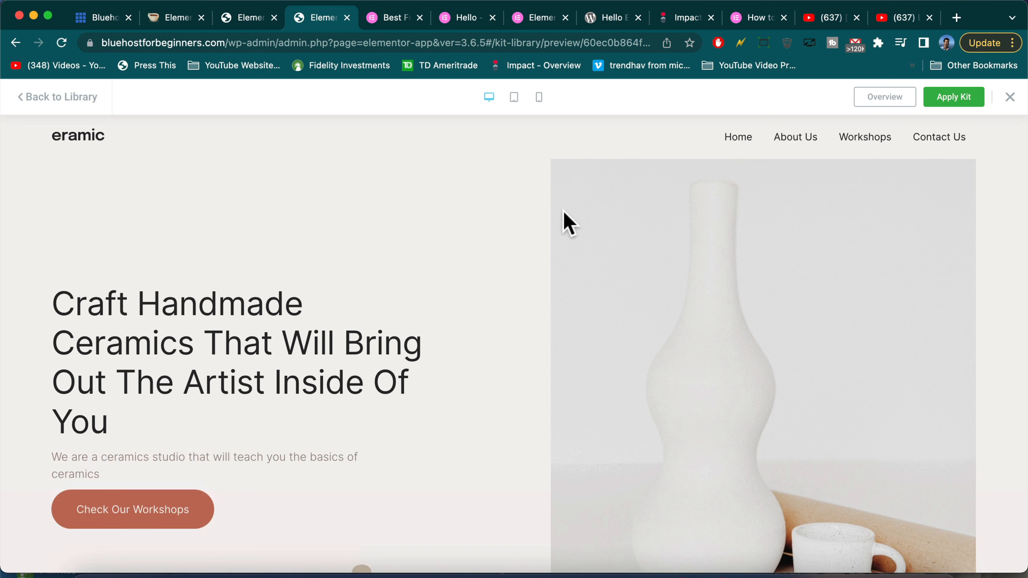
Apply the entire Ceramic Studio kit, enabling unfiltered file uploads for the import
click(954, 101)
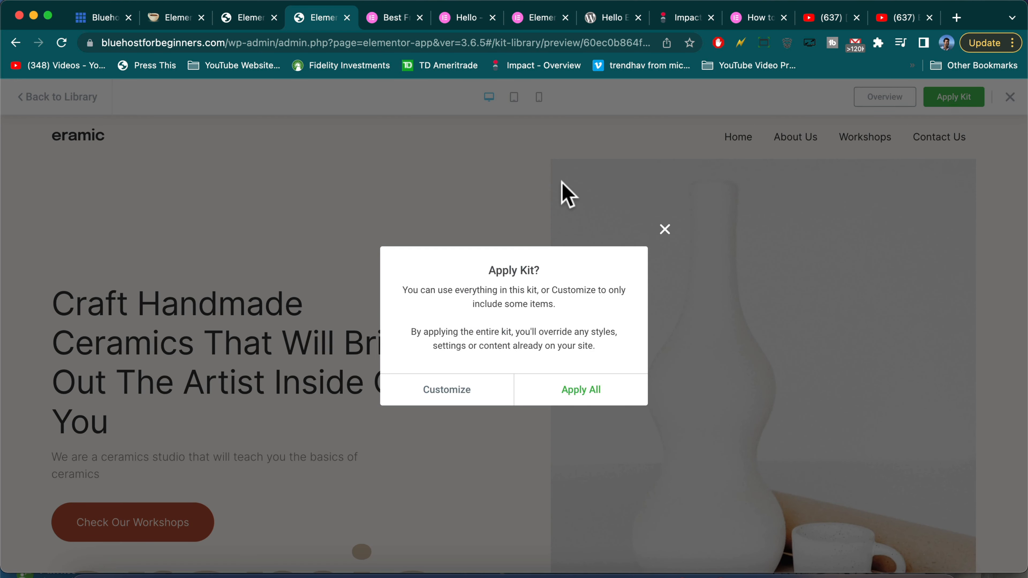
click(580, 390)
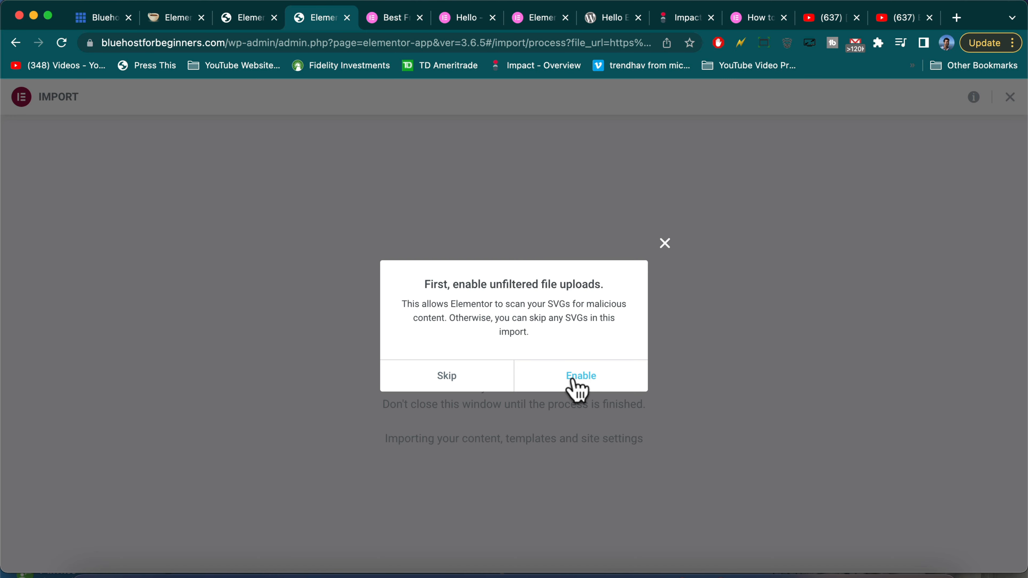
click(579, 386)
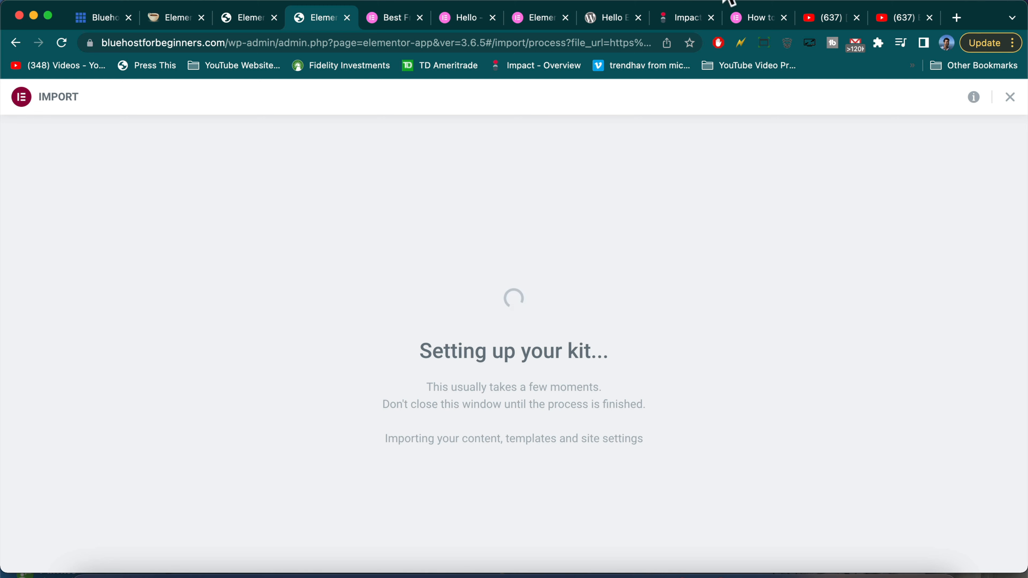
Open gmail.com in a new tab and open the no-subject email with photo attachments
click(957, 19)
text(gmail.com)
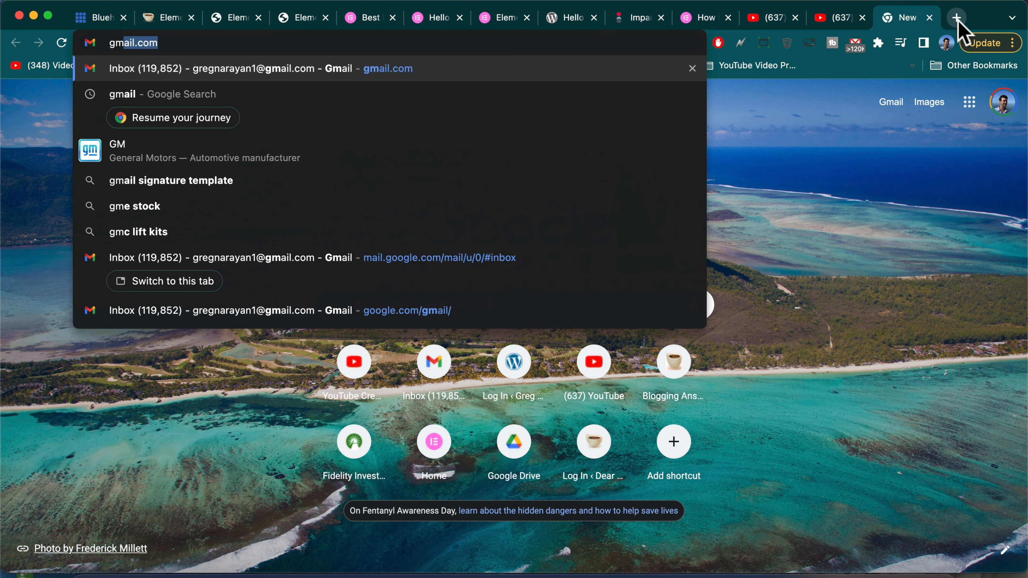
key(Return)
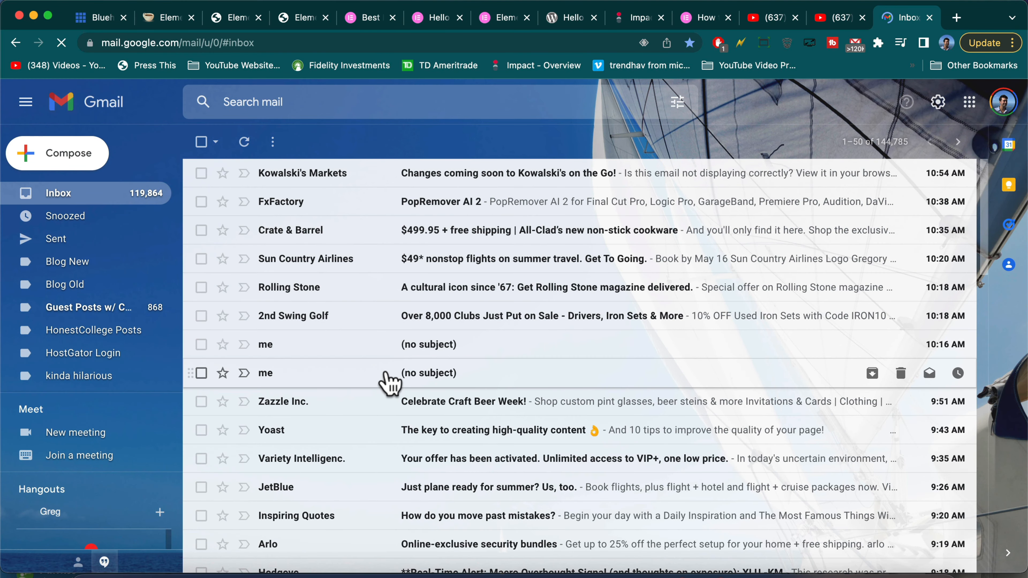
click(386, 382)
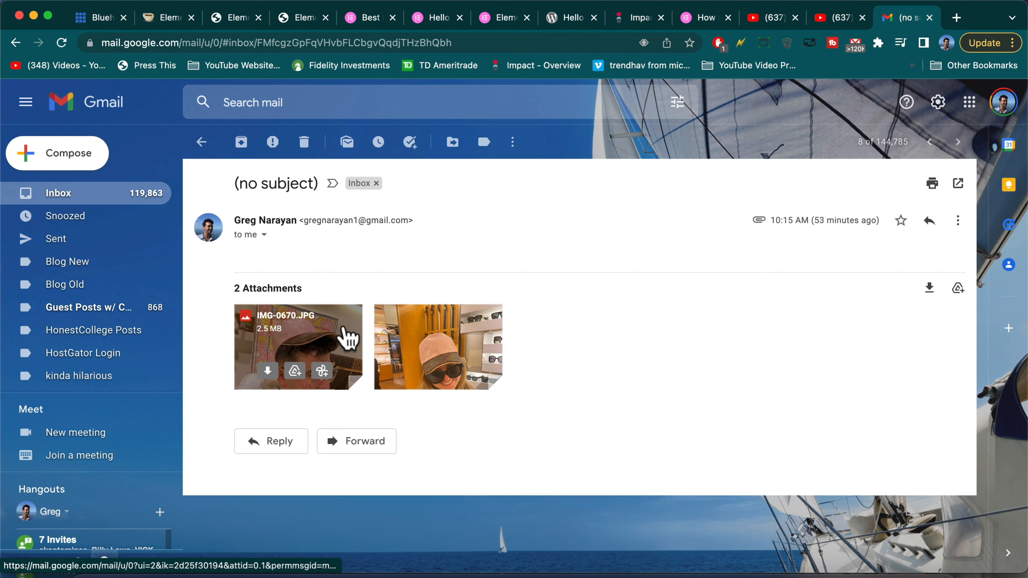
Download both photo attachments to Downloads, renaming the second so it doesn't overwrite the first
click(267, 371)
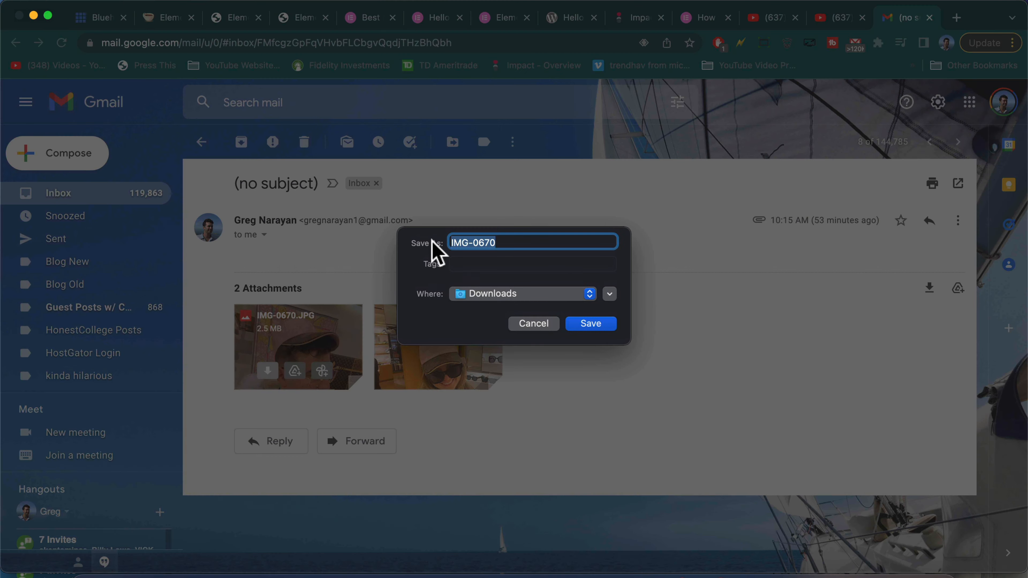
click(590, 324)
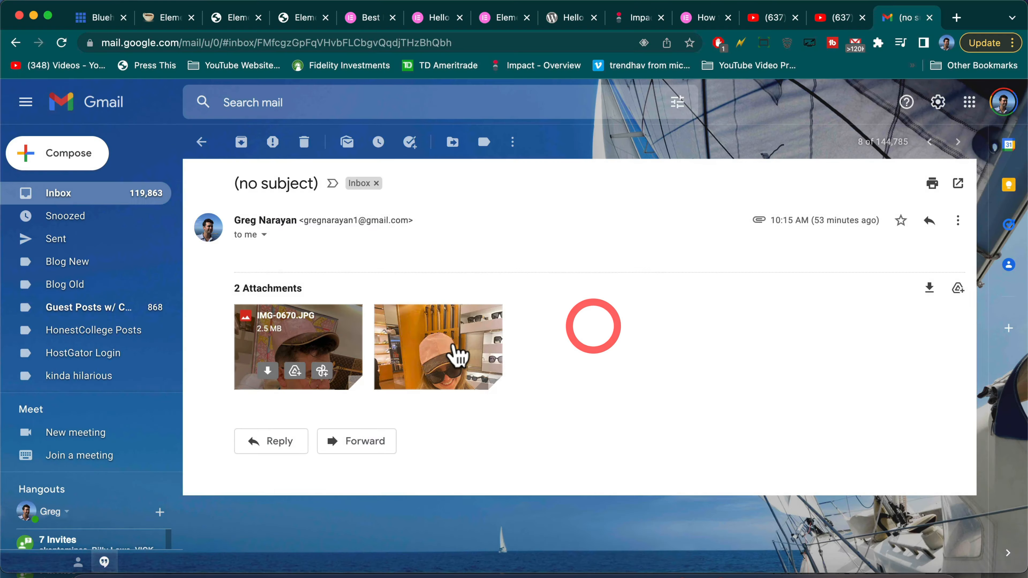
click(410, 370)
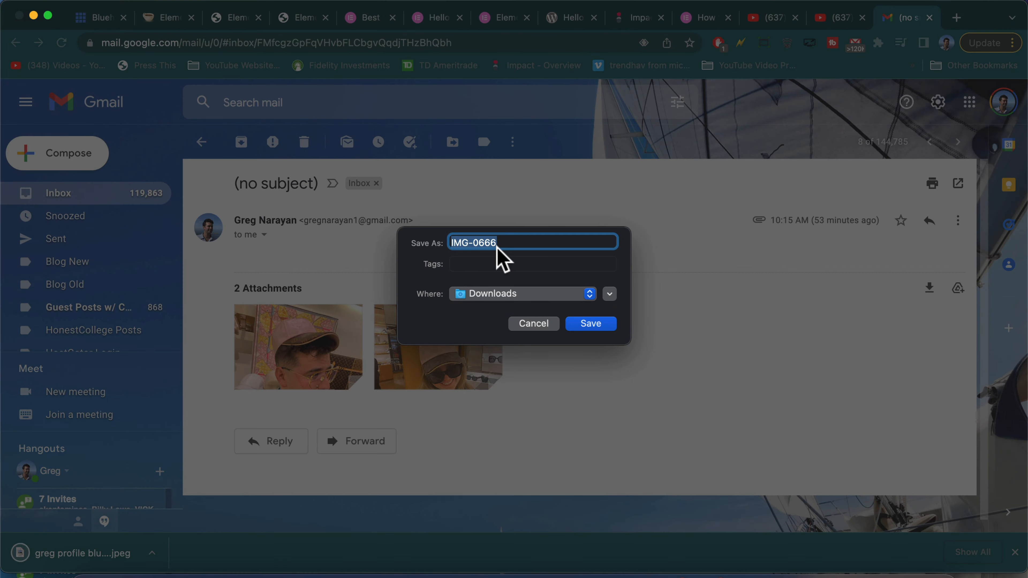
text(greg profile bluehost demo)
click(591, 323)
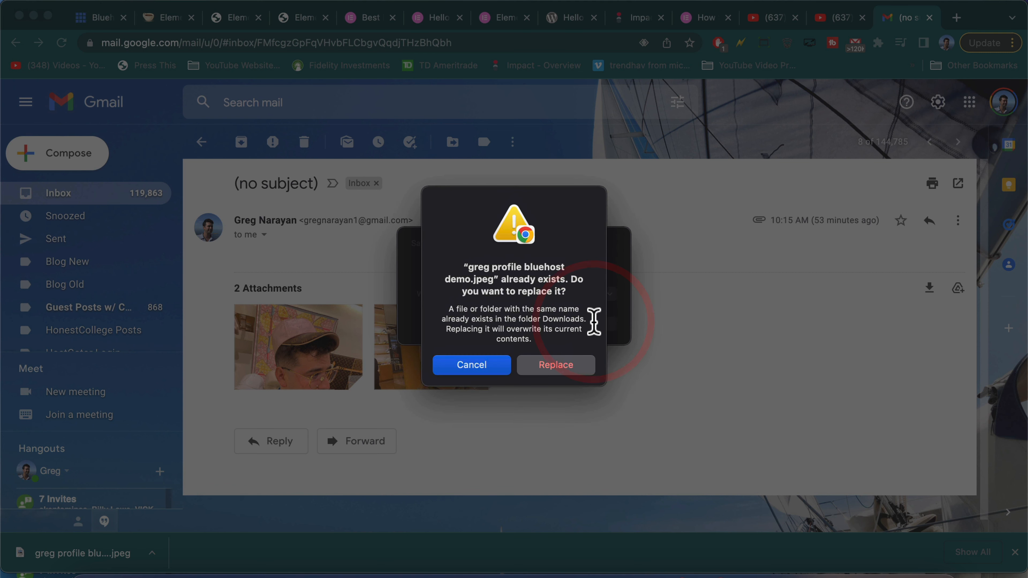
click(471, 365)
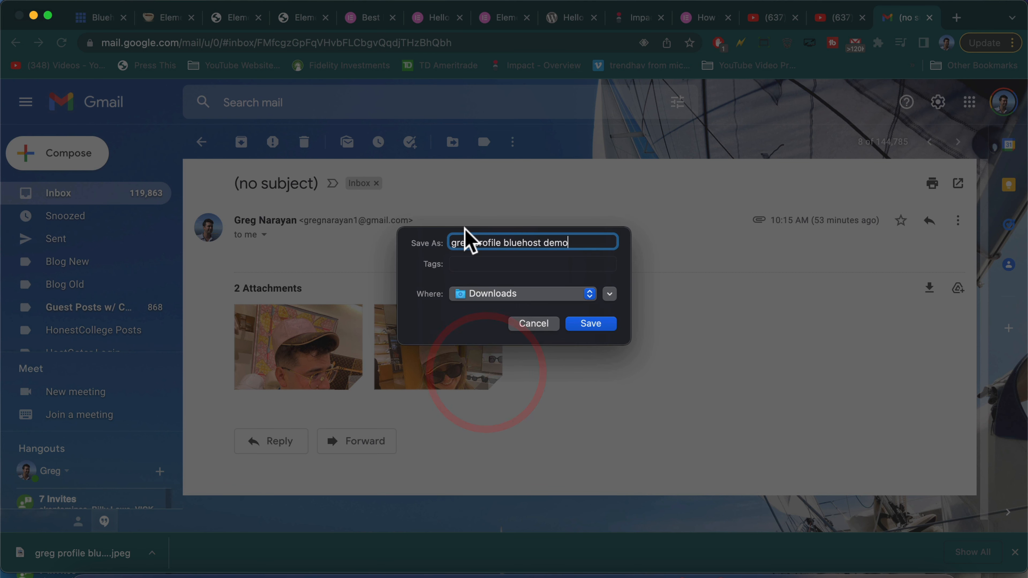
double_click(458, 242)
text(christa)
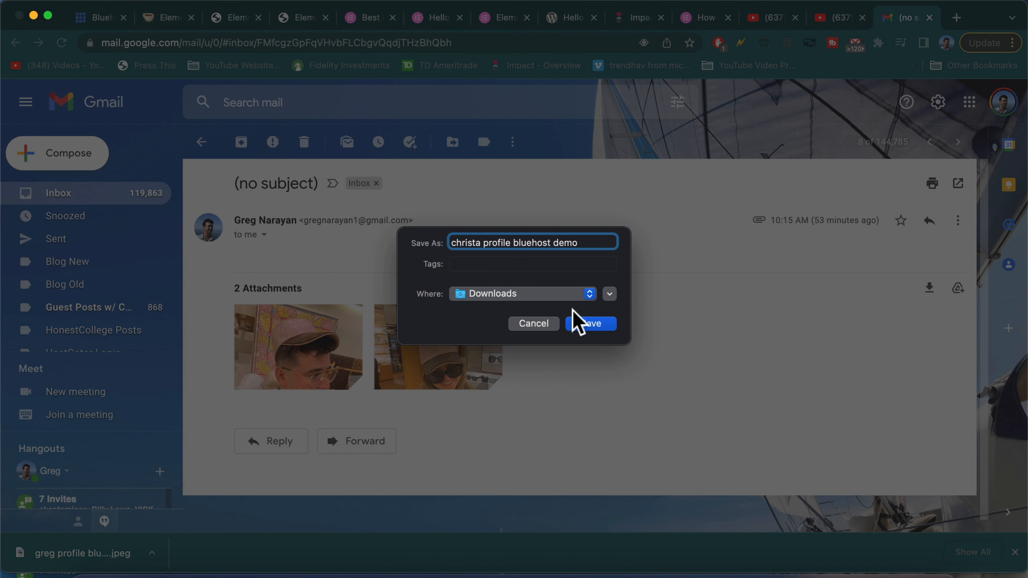
click(591, 324)
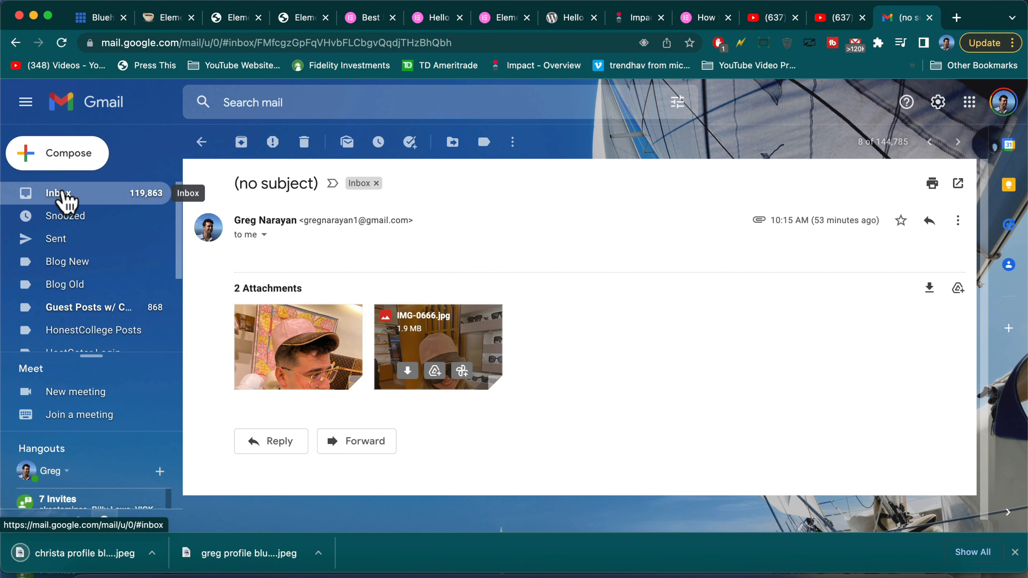
Save the dog photo from the other no-subject email under a profile file name
click(65, 199)
click(387, 358)
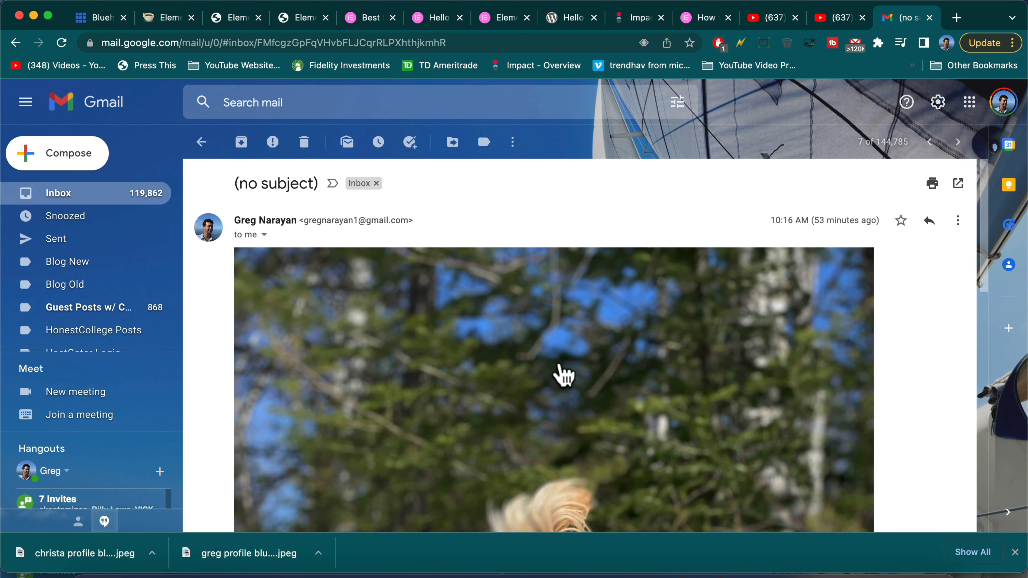
scroll(561, 373, down, 5)
scroll(563, 375, up, 5)
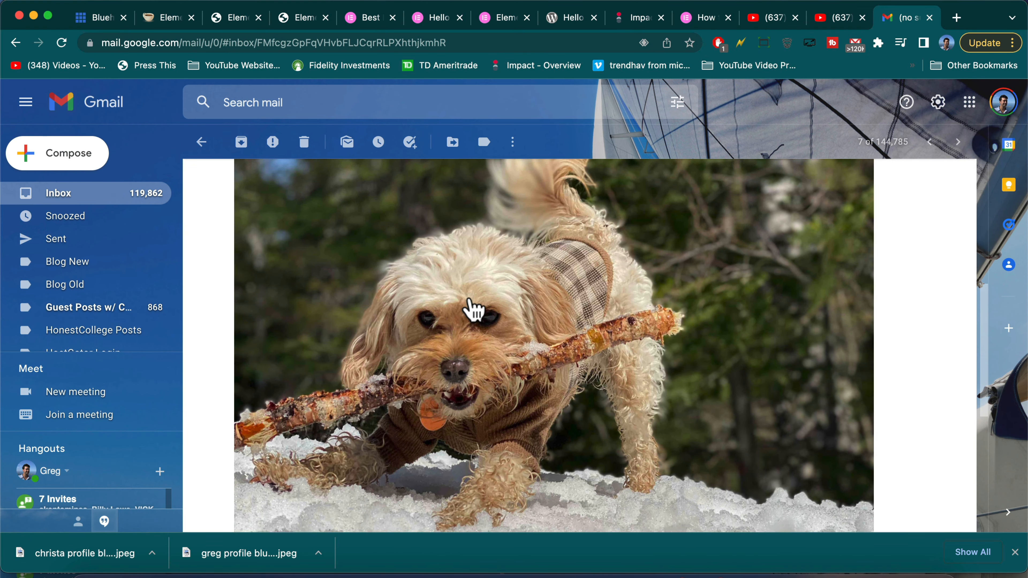
right_click(471, 300)
click(502, 323)
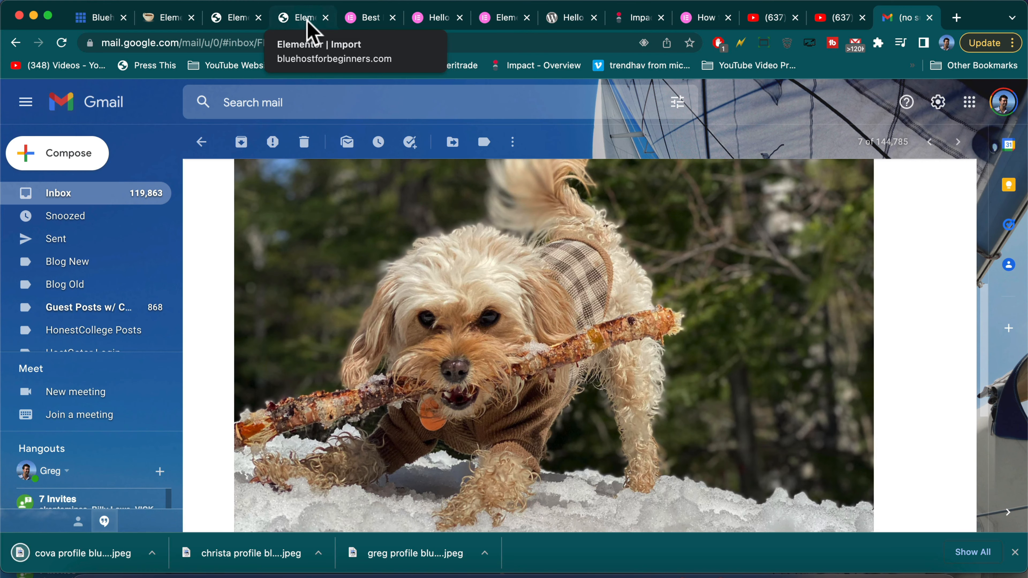
click(308, 23)
scroll(356, 232, down, 2)
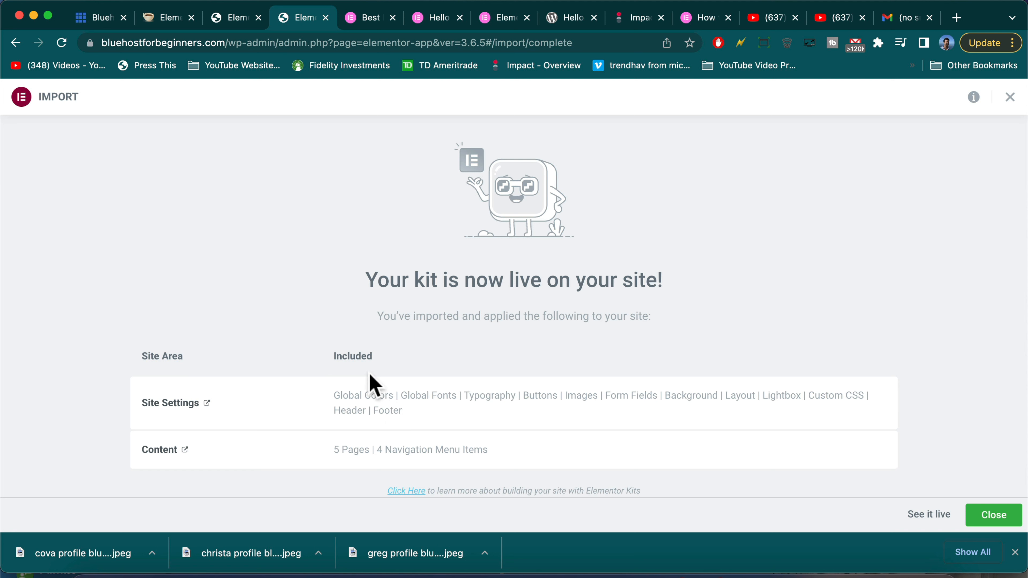
Open the site live from the Ceramic Studio import-complete screen
drag(334, 448, 526, 453)
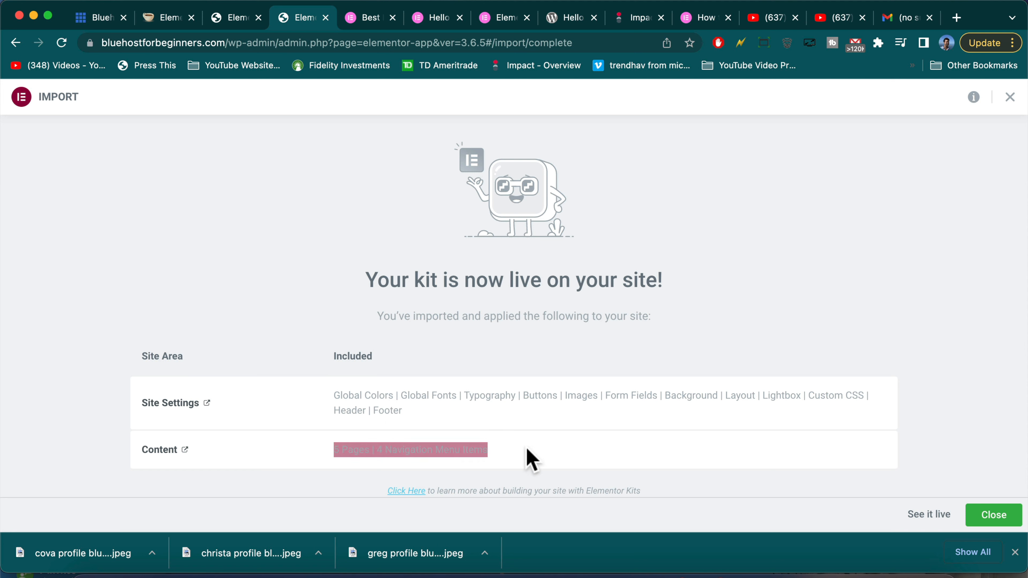
click(524, 447)
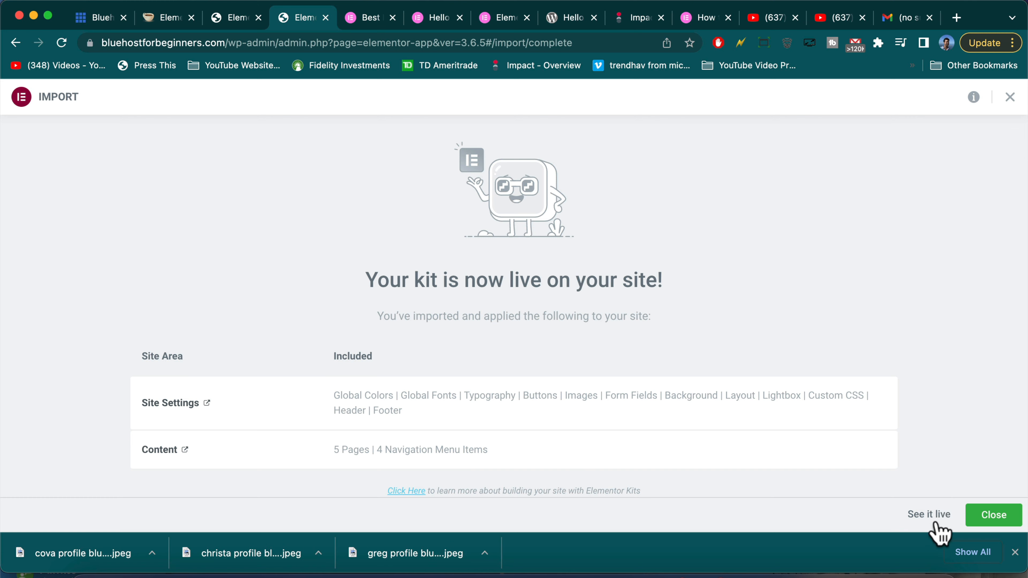
click(928, 515)
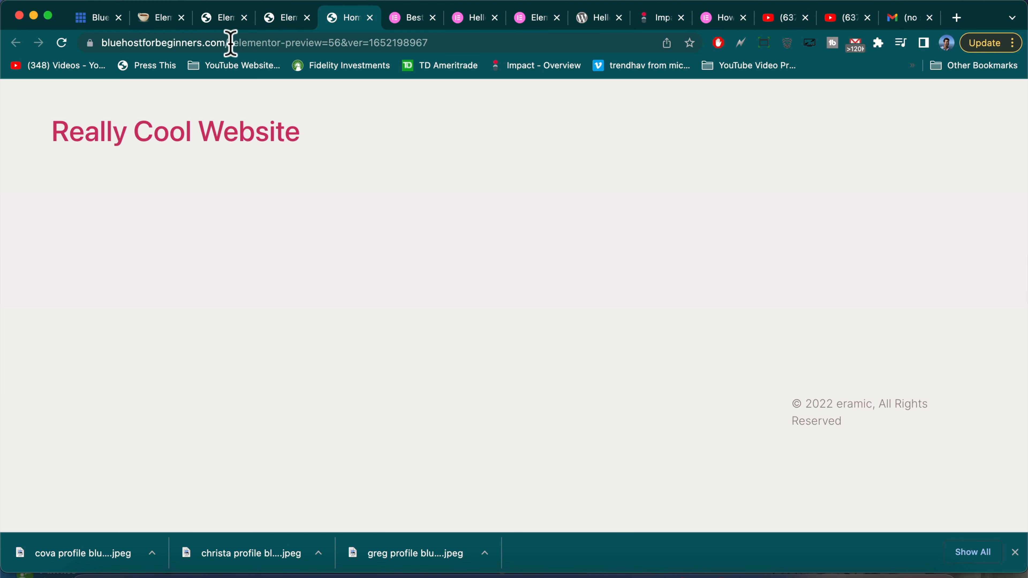
Strip the preview parameters from the URL to load bluehostforbeginners.com's plain home page
click(230, 41)
click(232, 42)
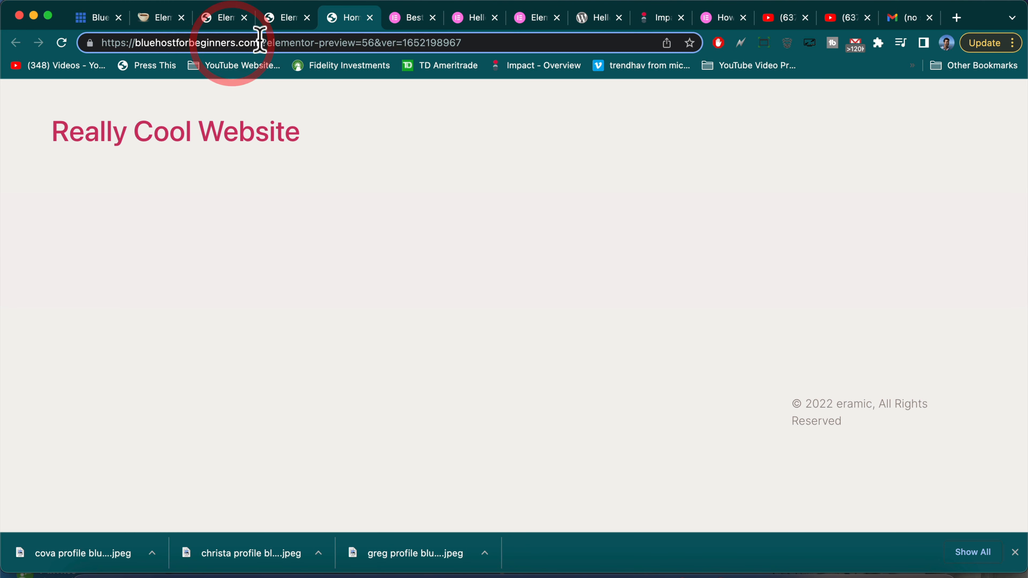
drag(261, 41, 593, 44)
key(BackSpace)
key(Return)
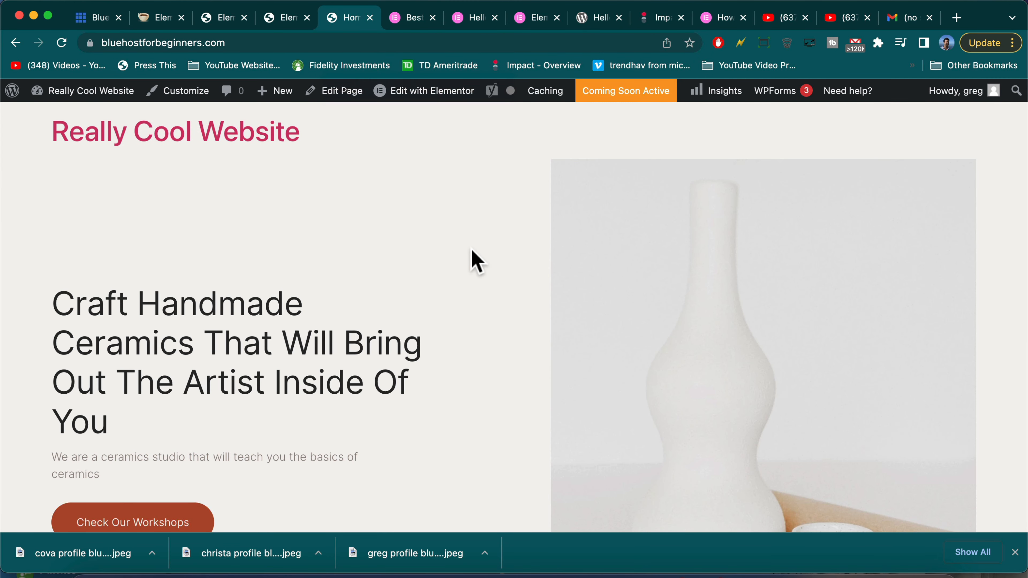
Scroll through the hero, offer and participants' work sections, then back toward the top
scroll(477, 261, down, 3)
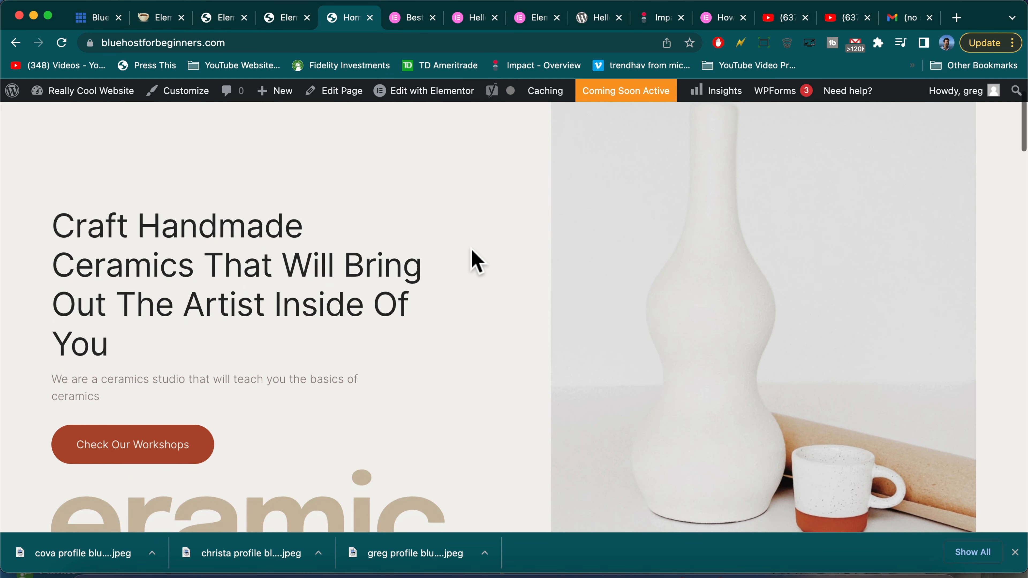
scroll(476, 261, down, 10)
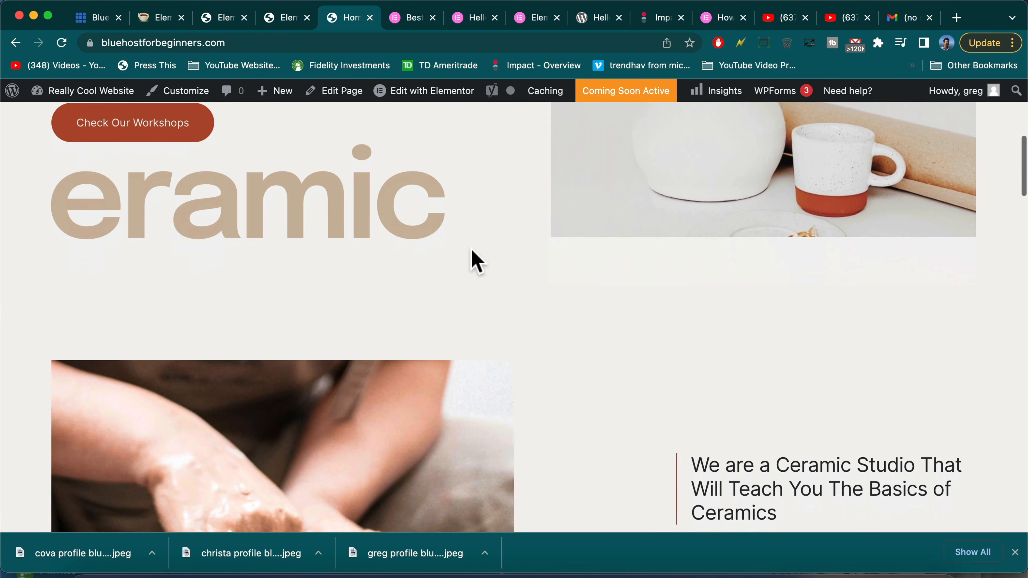
scroll(477, 261, down, 15)
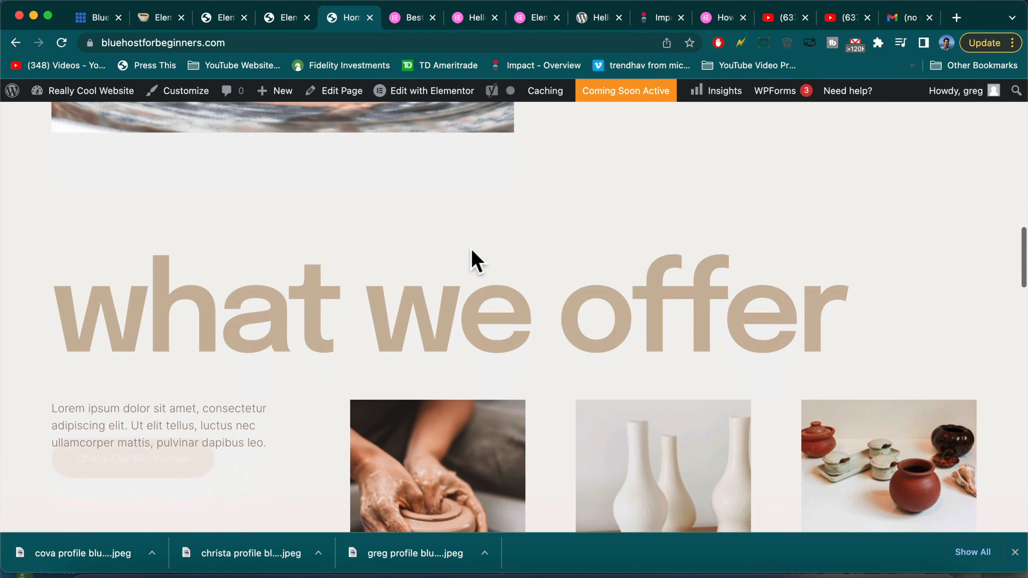
scroll(472, 249, down, 10)
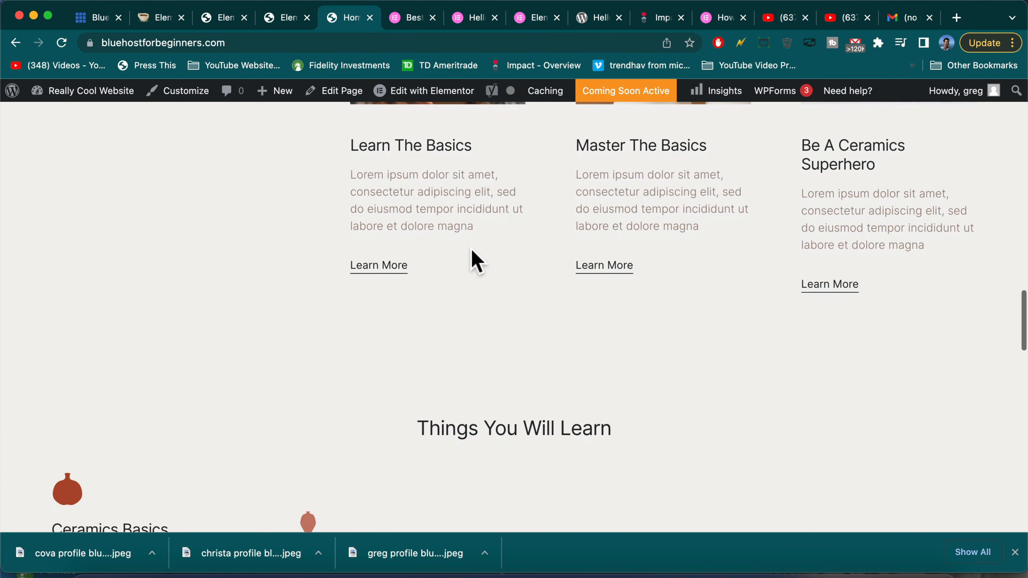
scroll(477, 261, down, 8)
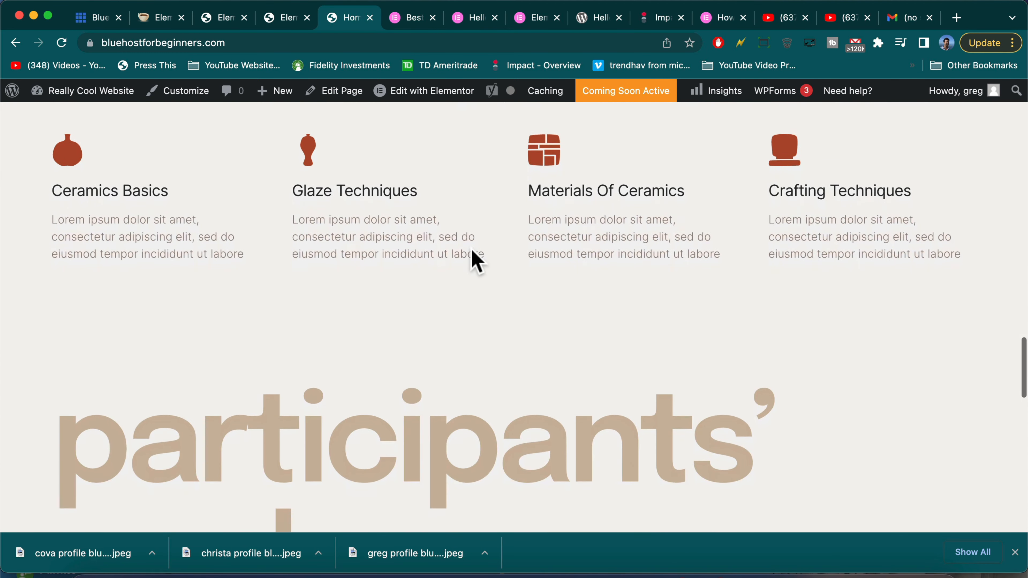
scroll(472, 259, down, 4)
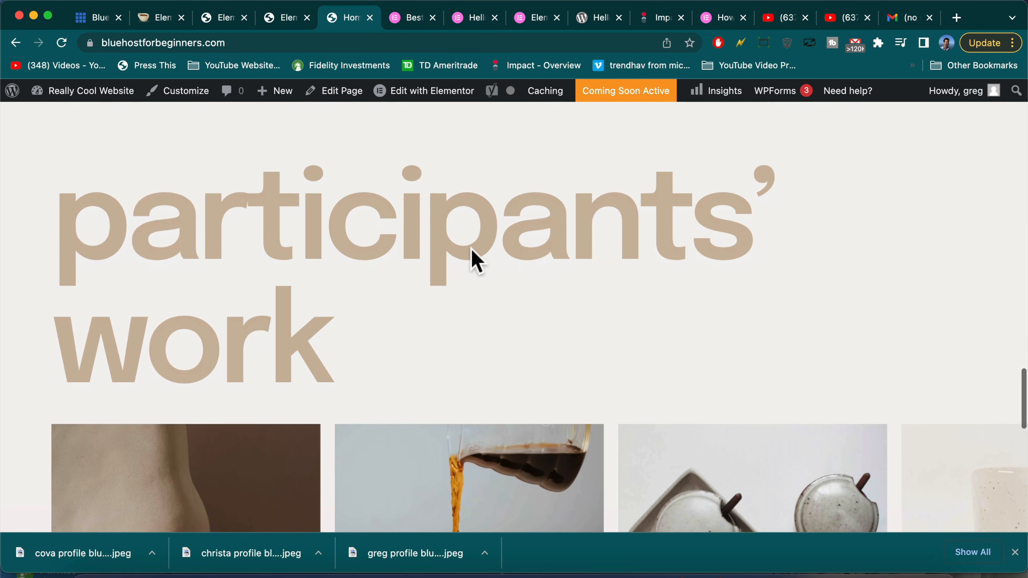
scroll(474, 341, down, 12)
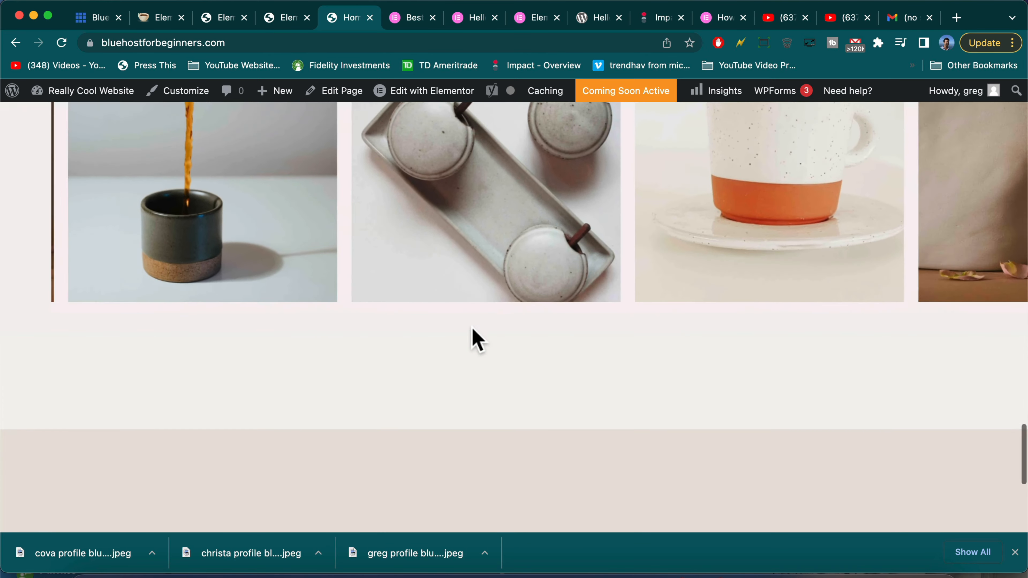
scroll(477, 341, down, 5)
scroll(477, 341, up, 20)
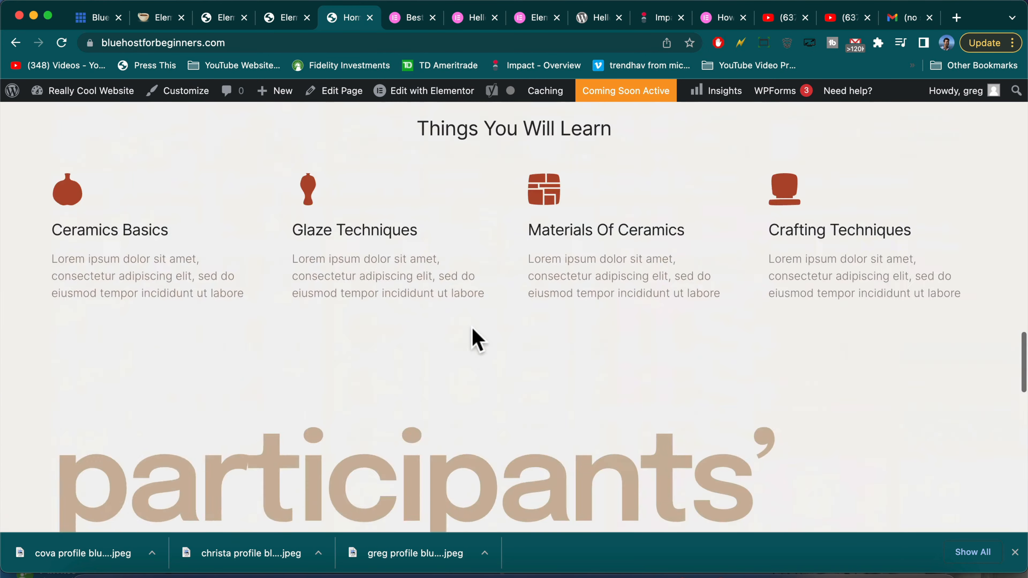
scroll(477, 341, up, 5)
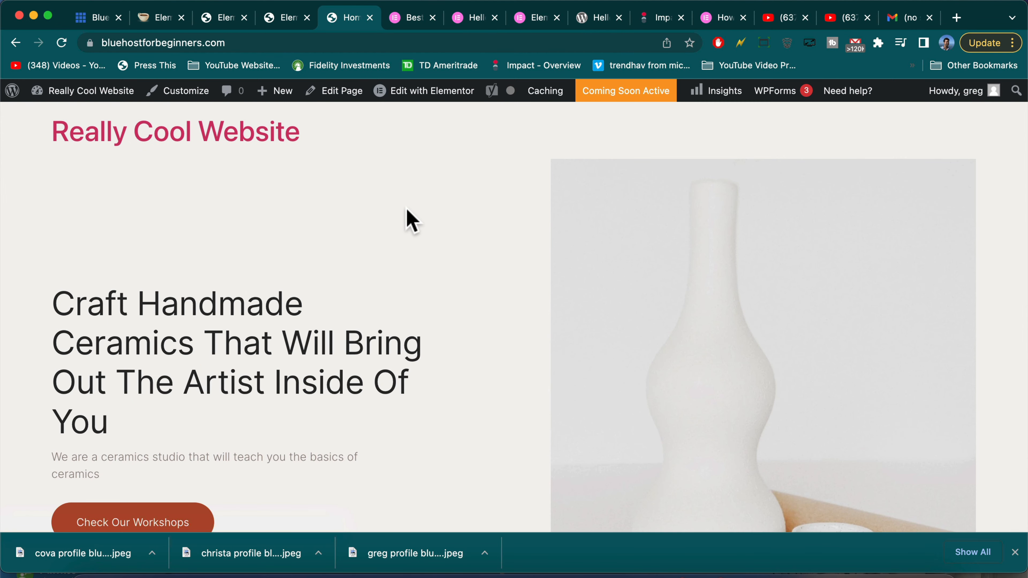
Open the home page in Elementor and rewrite the hero headline as 'Bluehost Install Made Easier for Beginners'
click(435, 89)
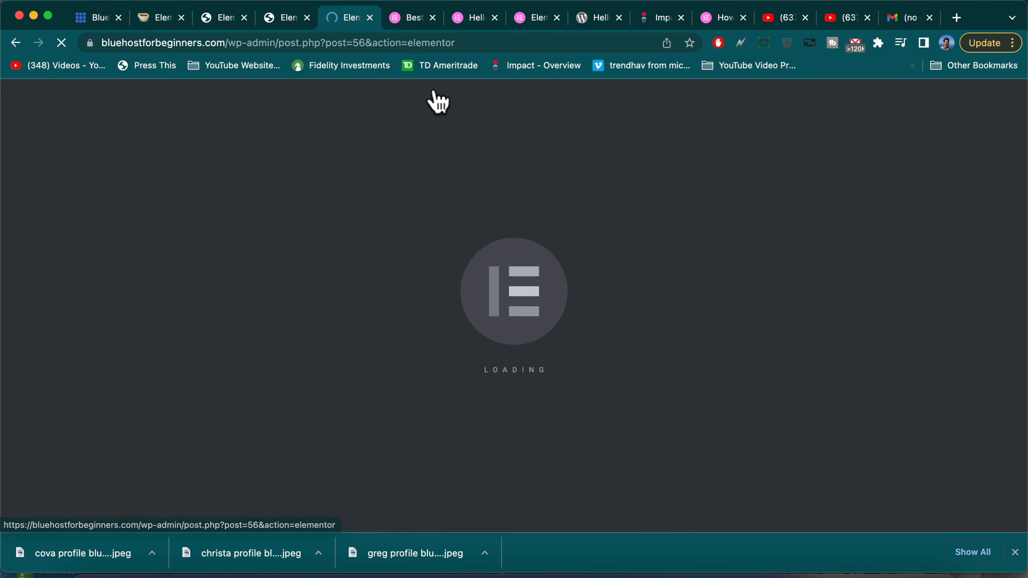
scroll(323, 142, down, 2)
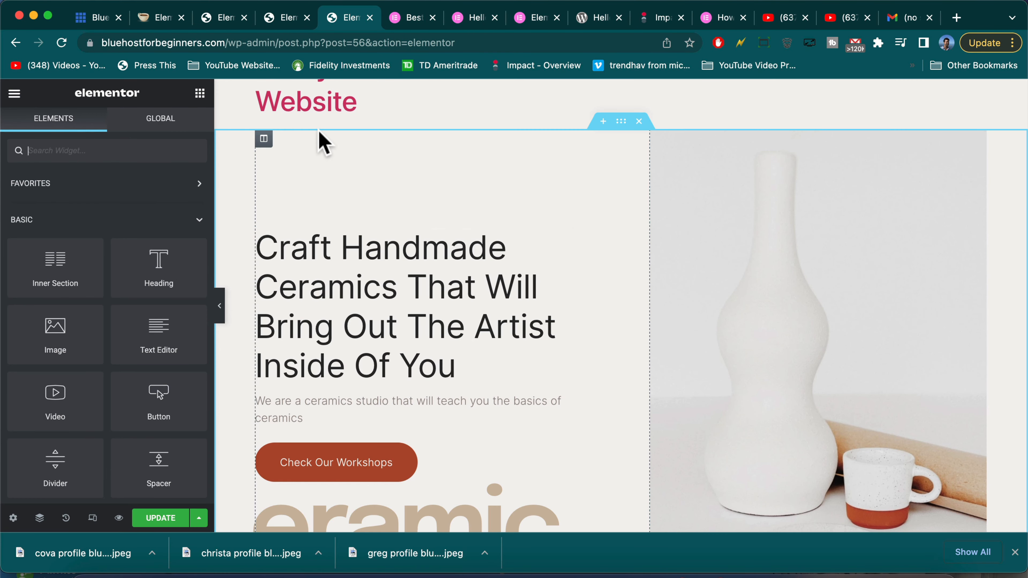
click(426, 345)
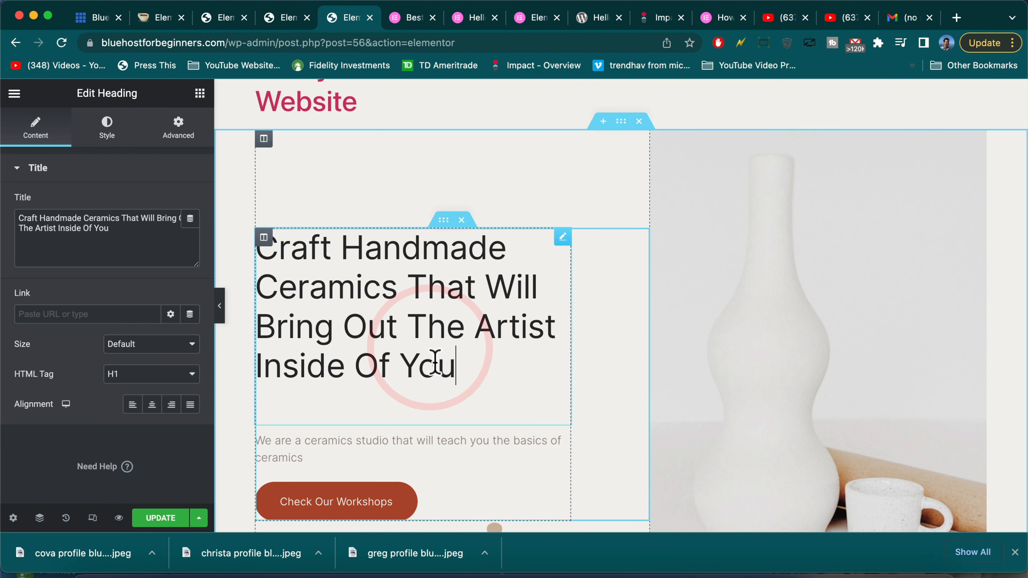
drag(456, 366, 288, 255)
text(B)
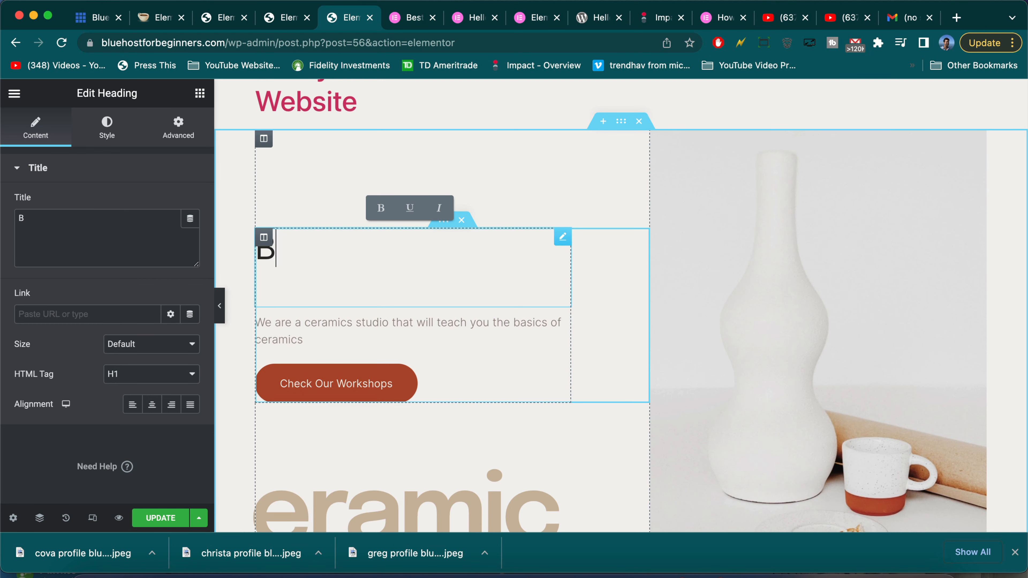
text(luehost Install Made Easier for Beginners)
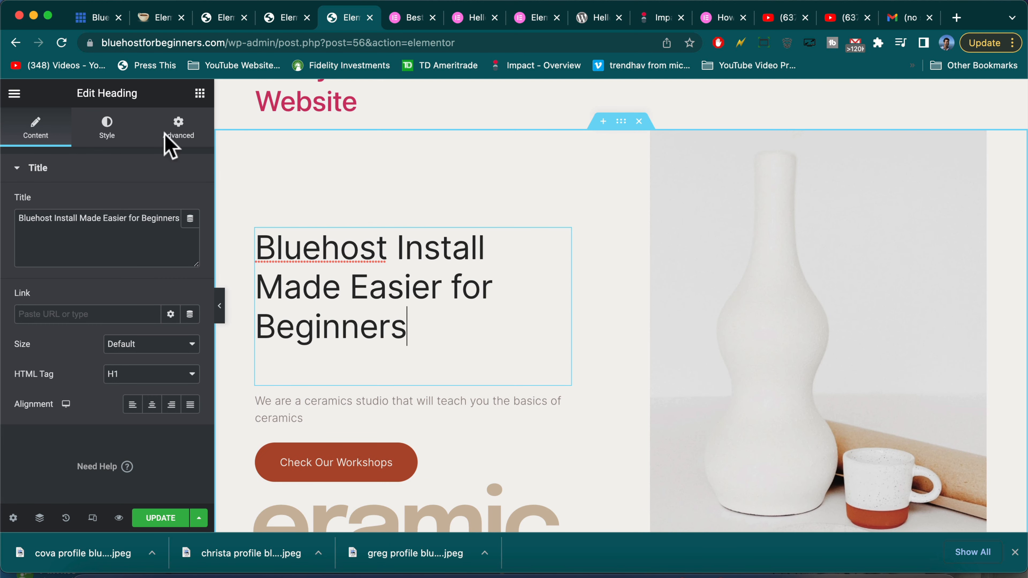
Highlight the site's domain in the address bar, then open the hero paragraph for editing
double_click(124, 40)
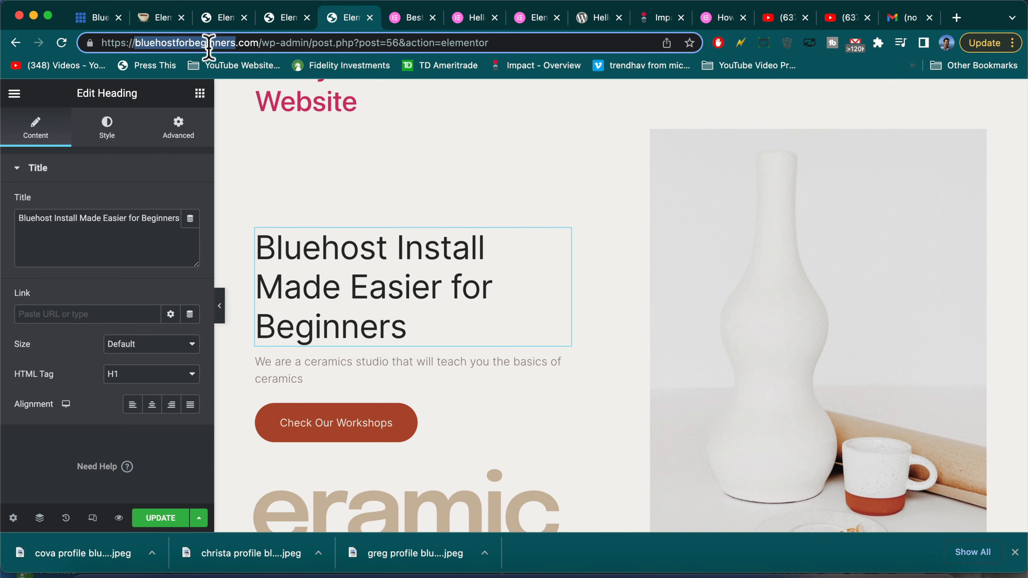
double_click(220, 46)
click(252, 41)
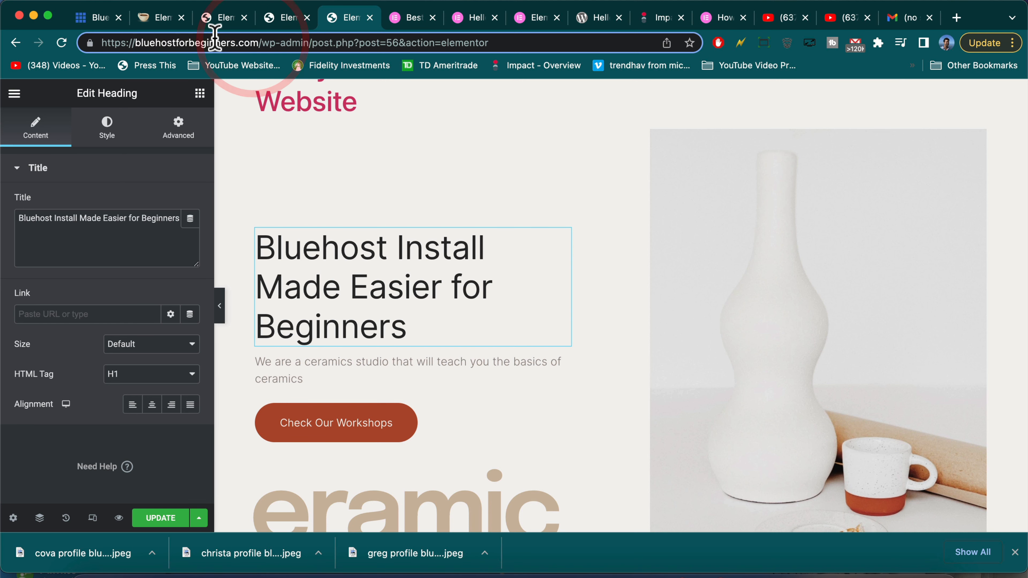
double_click(214, 40)
click(249, 43)
double_click(204, 43)
click(241, 43)
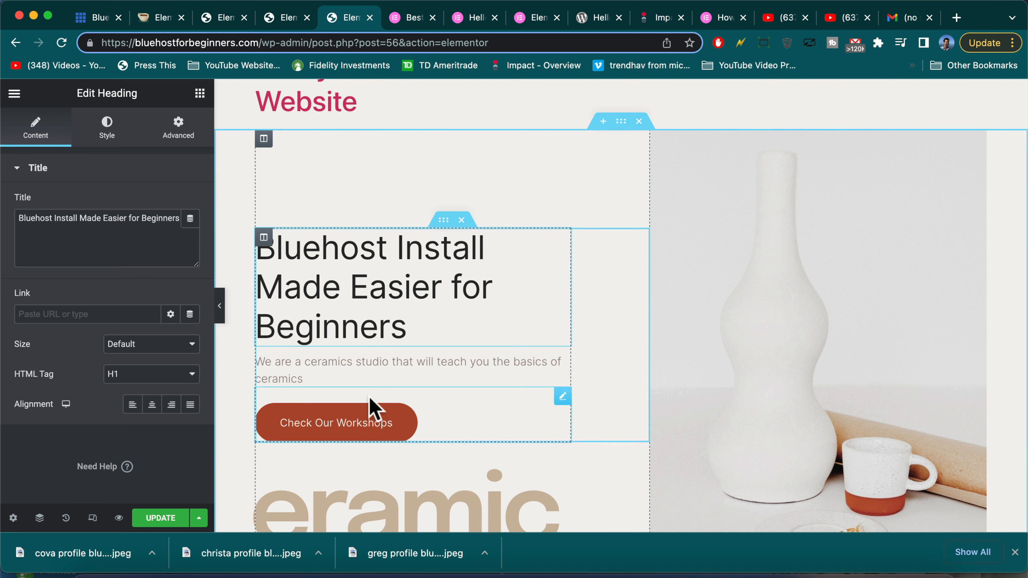
click(563, 360)
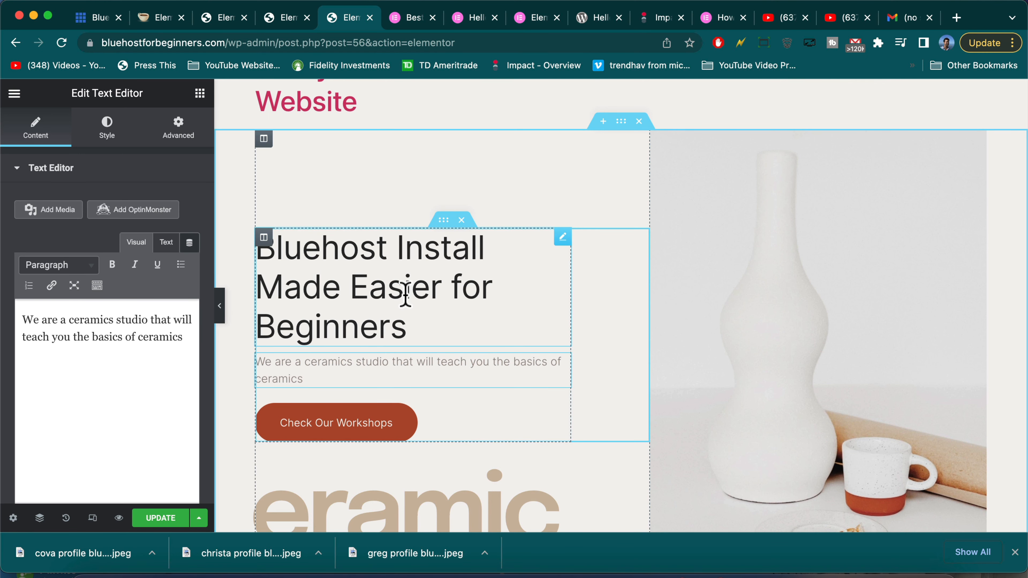
Replace the hero paragraph with the YouTube WordPress-users pitch and enter a YouTube link for the button
drag(184, 338, 3, 322)
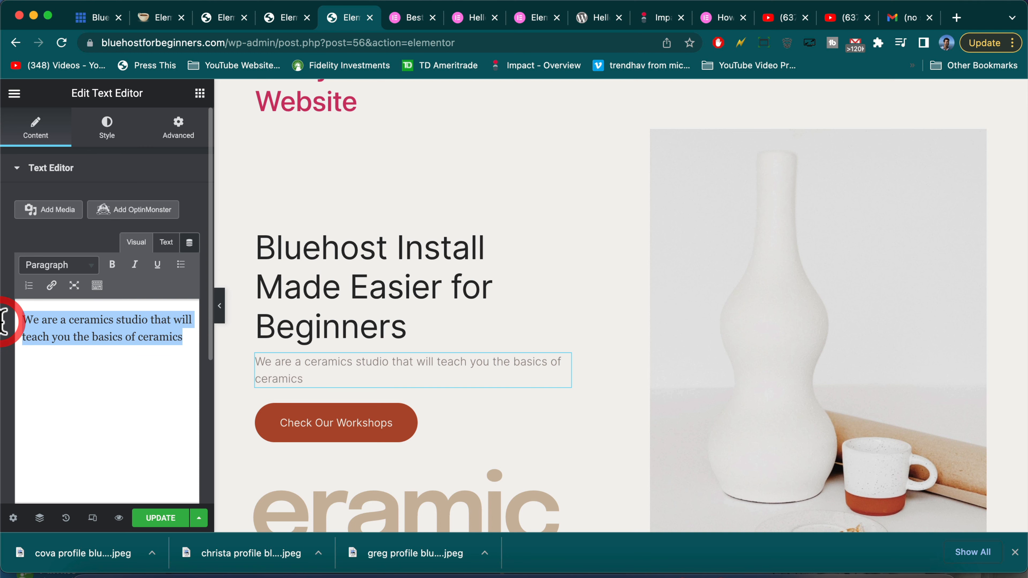
text(We help 10)
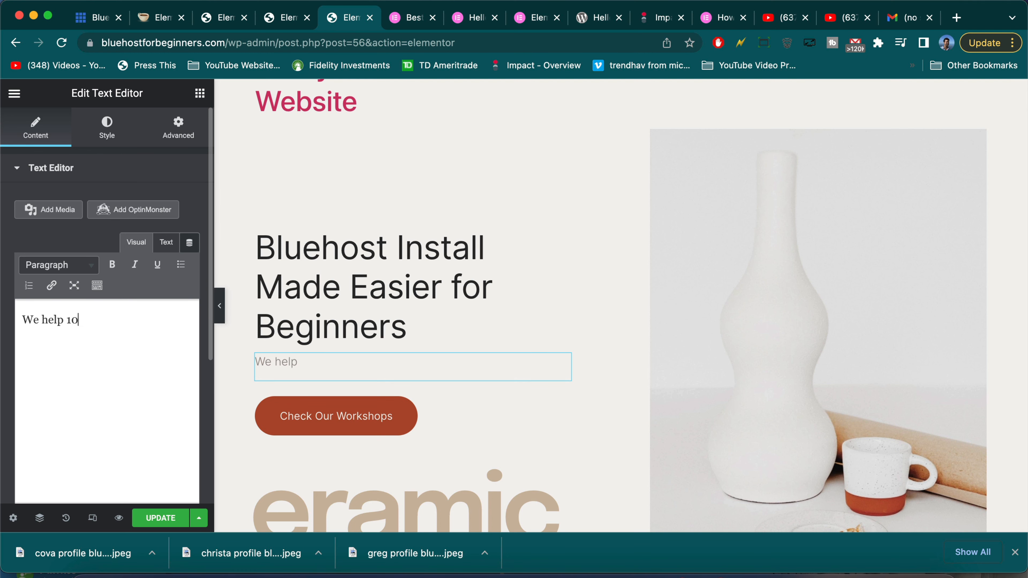
text(00s of new WordPress users create an awesome blog or website on YouTube!)
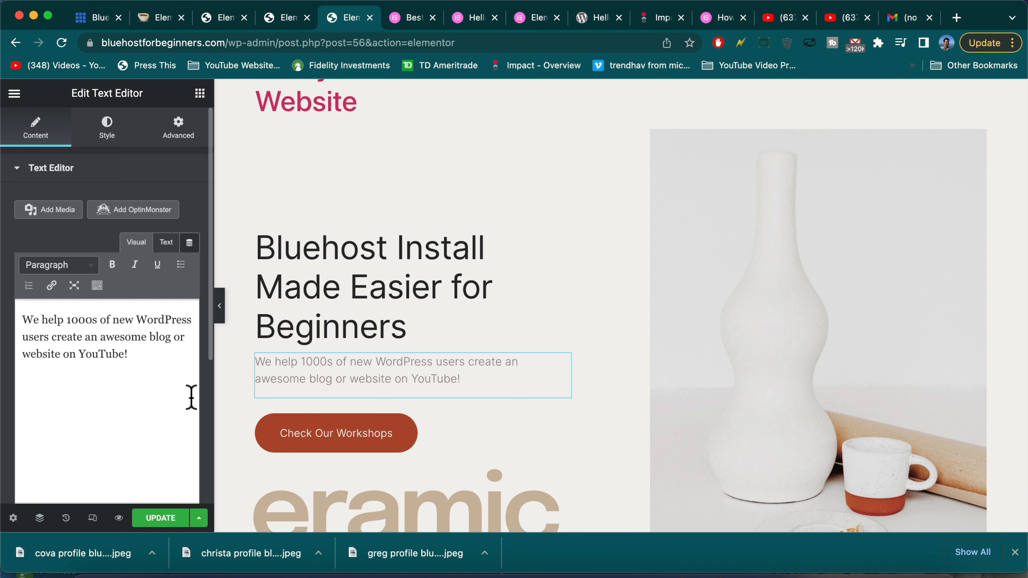
click(328, 431)
triple_click(121, 278)
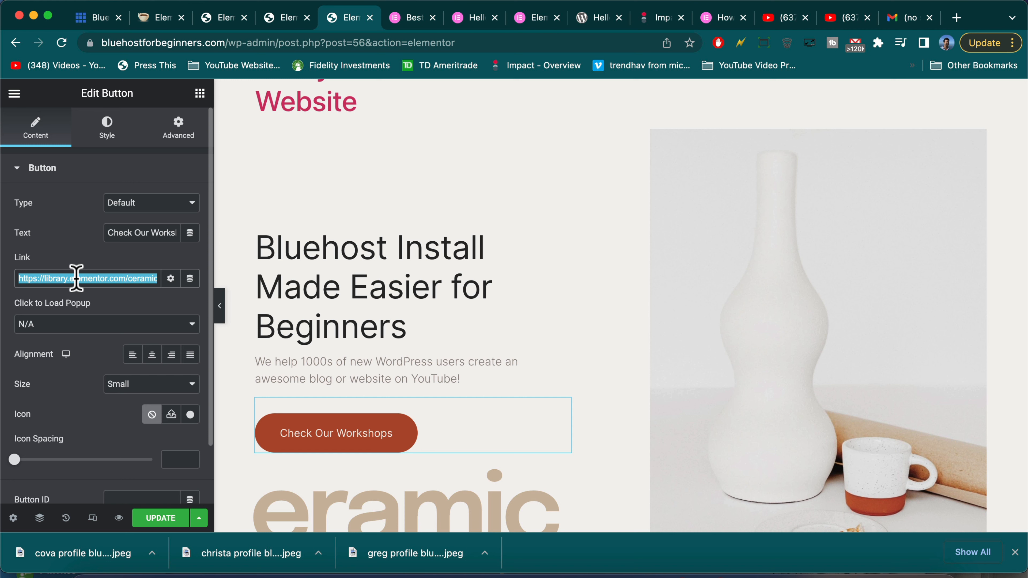
text(https://www.youtube.com/narayguy)
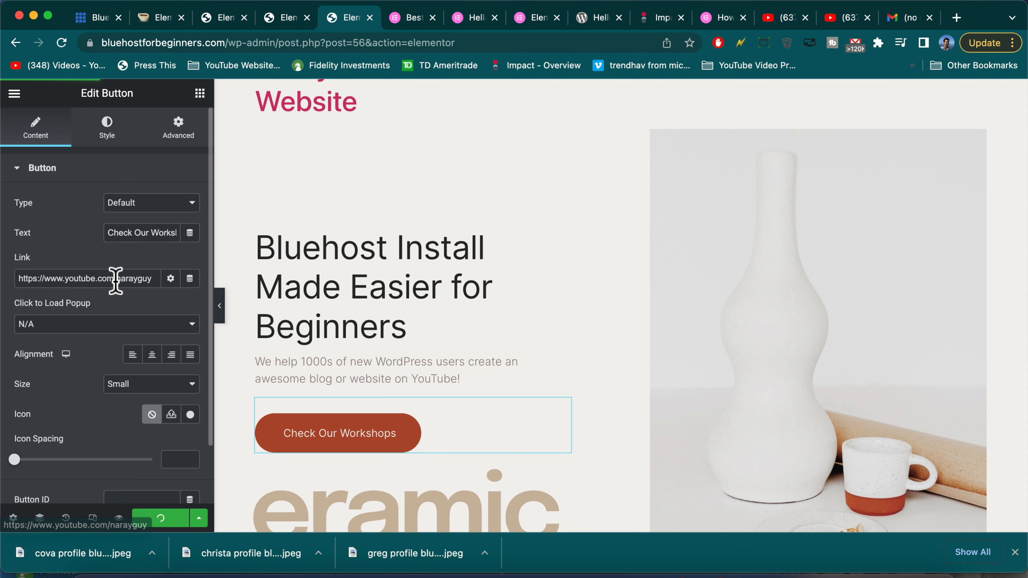
key(super+s)
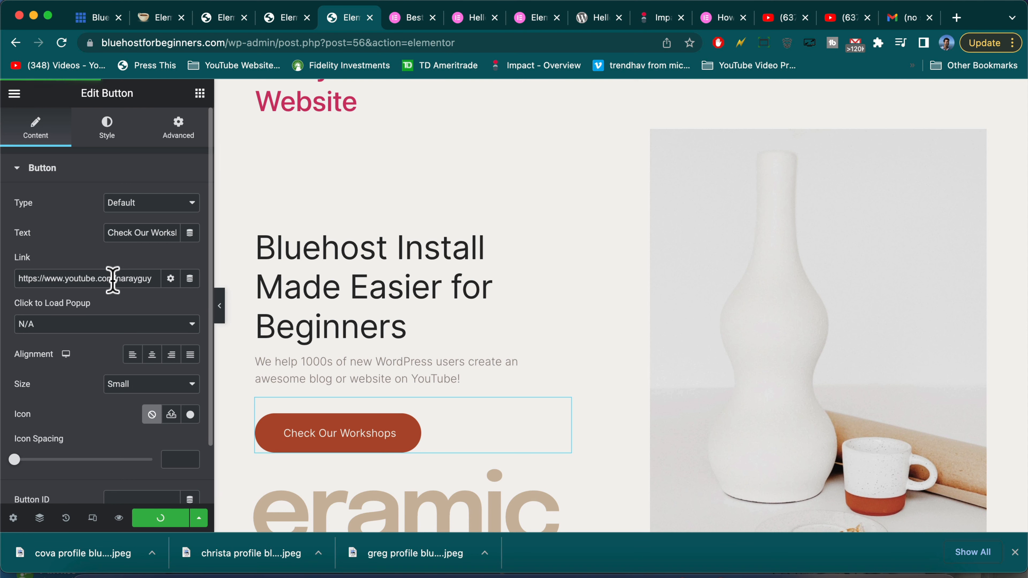
Change the button label to 'Visit My Channel' and update the page
triple_click(113, 229)
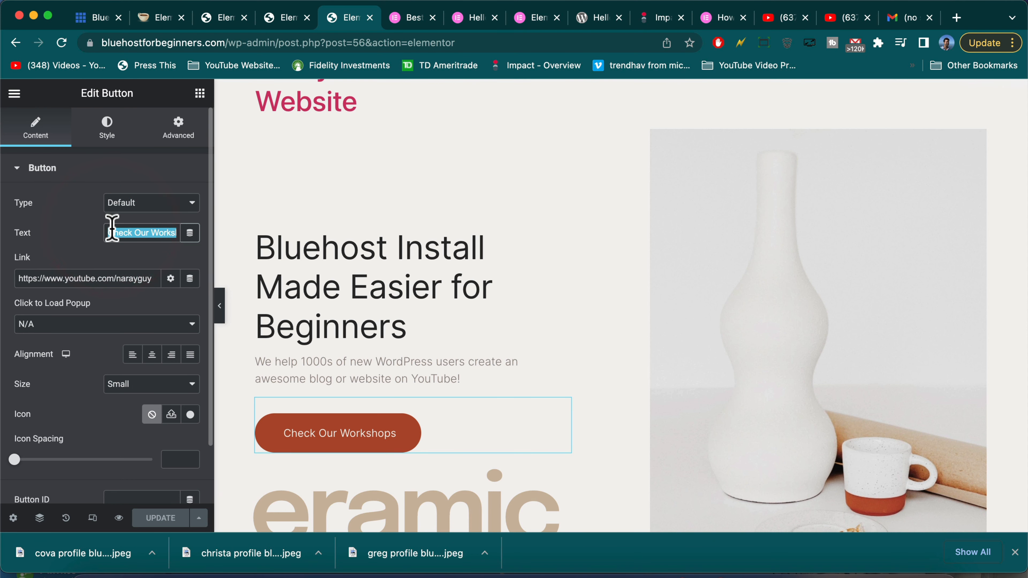
text(Visit Our )
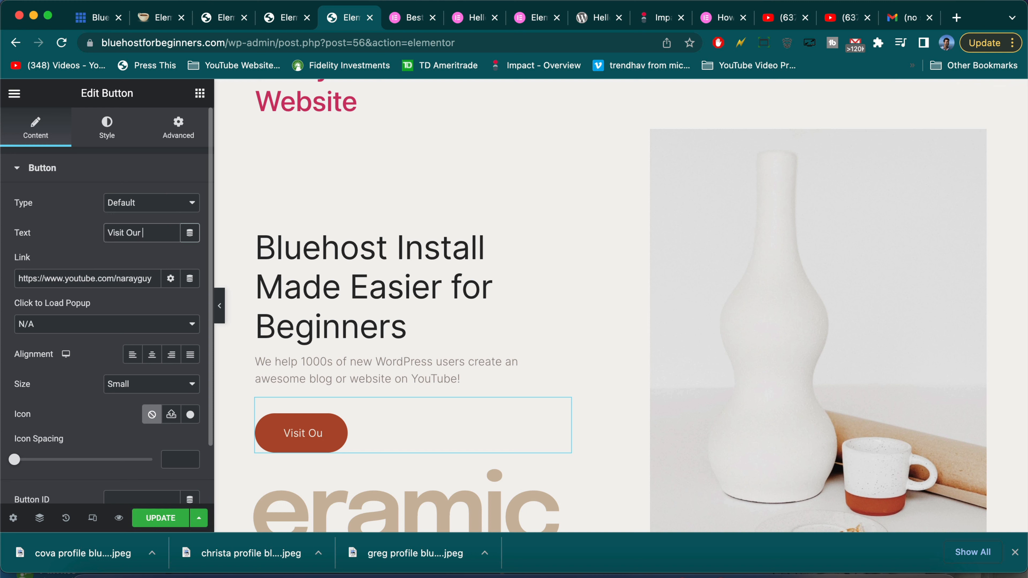
text(Channel)
double_click(132, 233)
text(My)
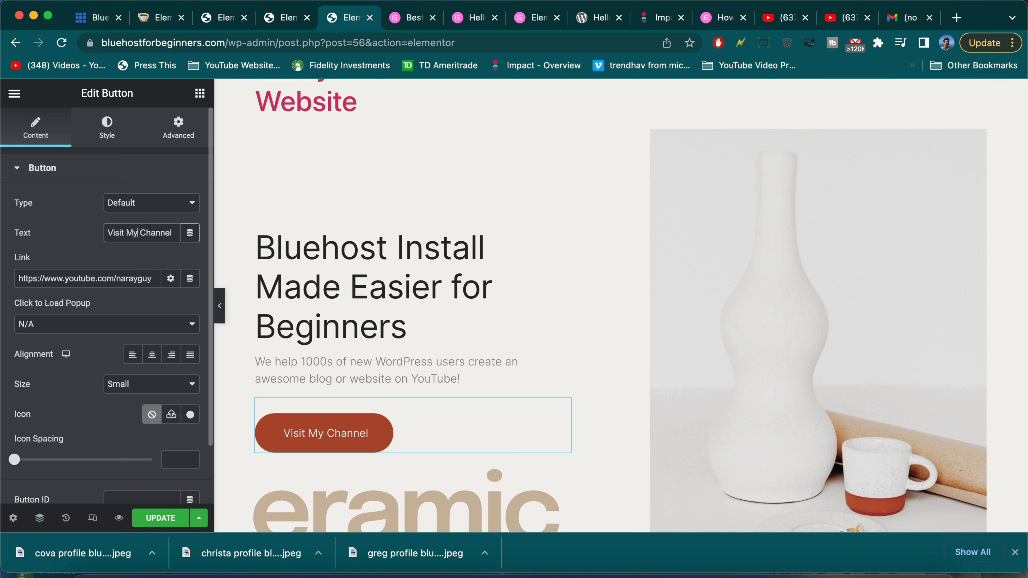
click(162, 519)
Change the large eramic heading's title to IMAGINE and update the page
scroll(330, 417, down, 4)
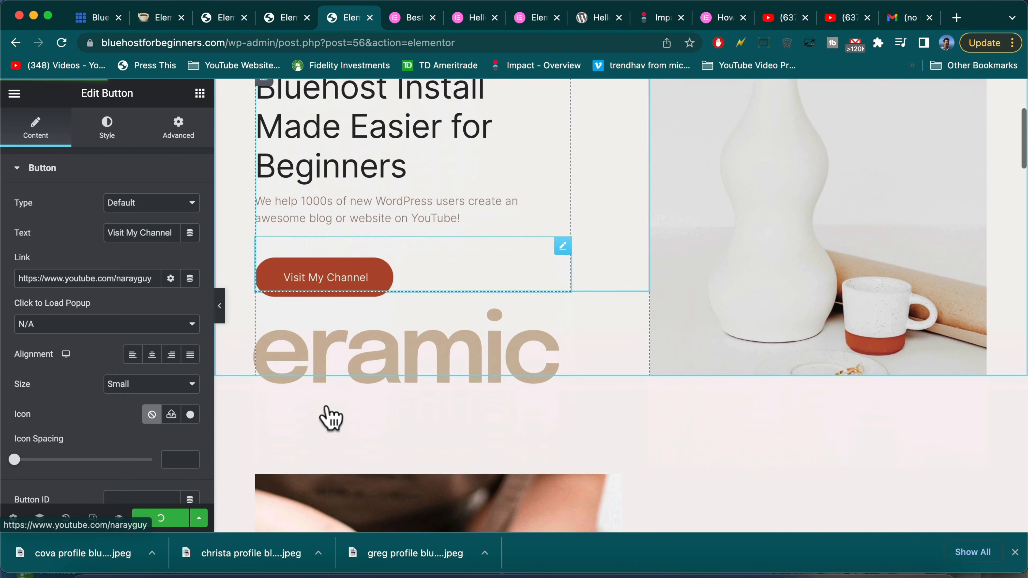
scroll(329, 417, down, 2)
click(339, 255)
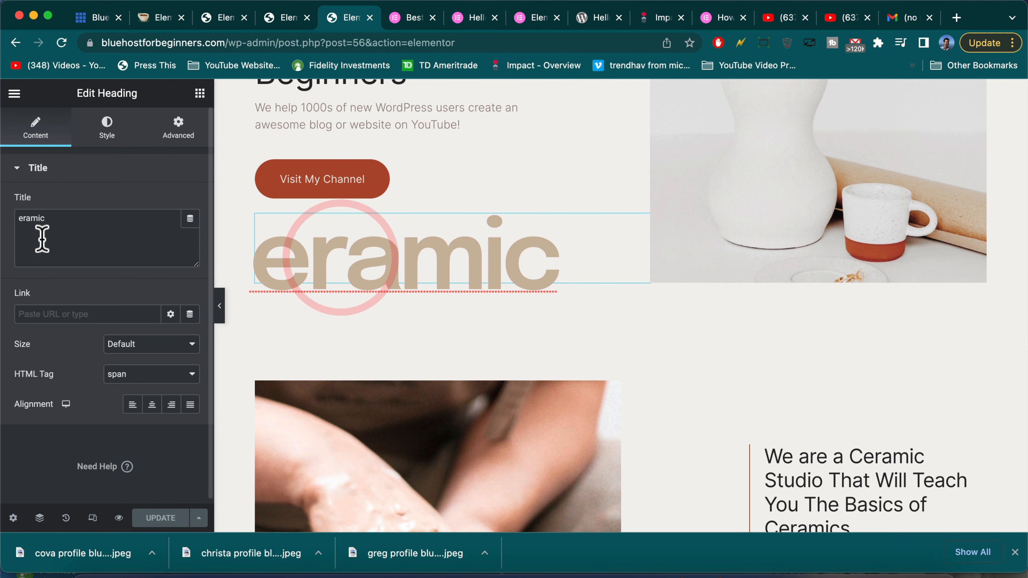
click(51, 222)
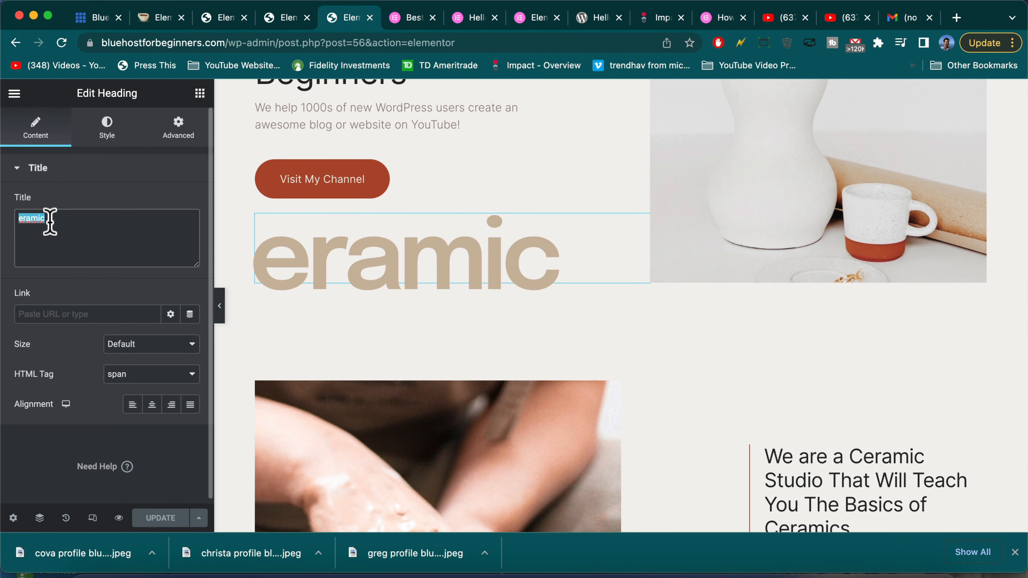
text(IMAGINE)
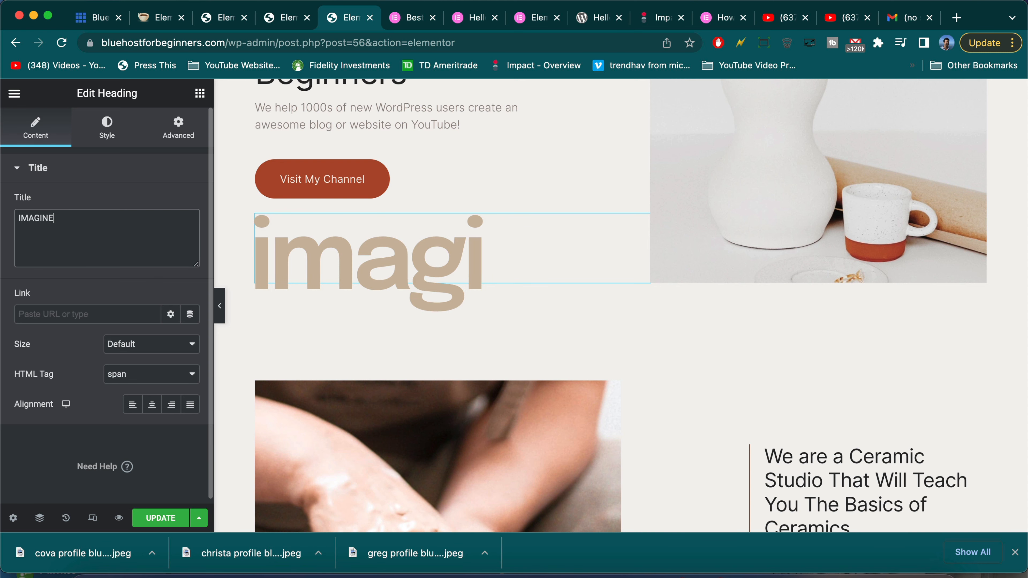
scroll(353, 328, up, 5)
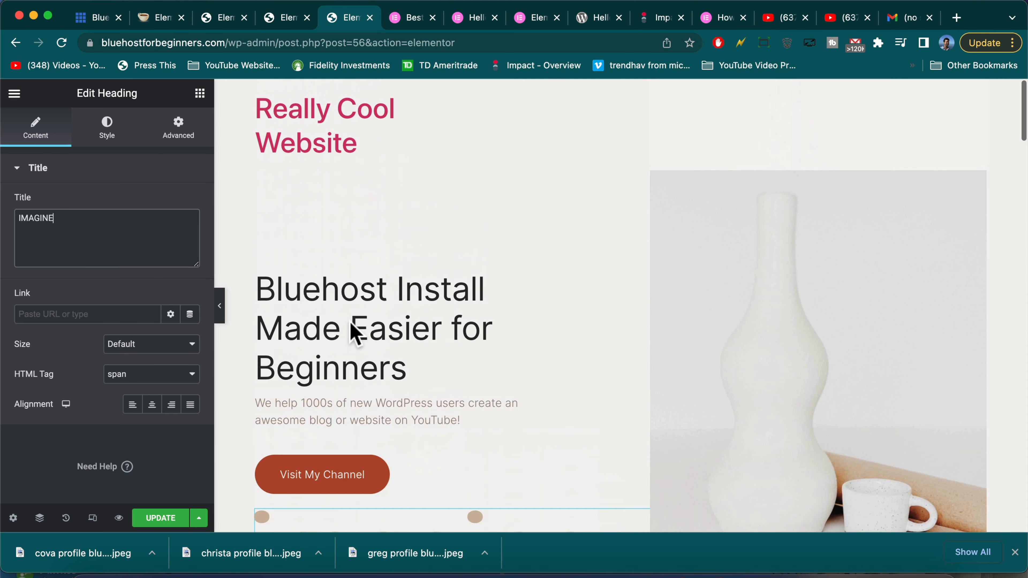
click(170, 521)
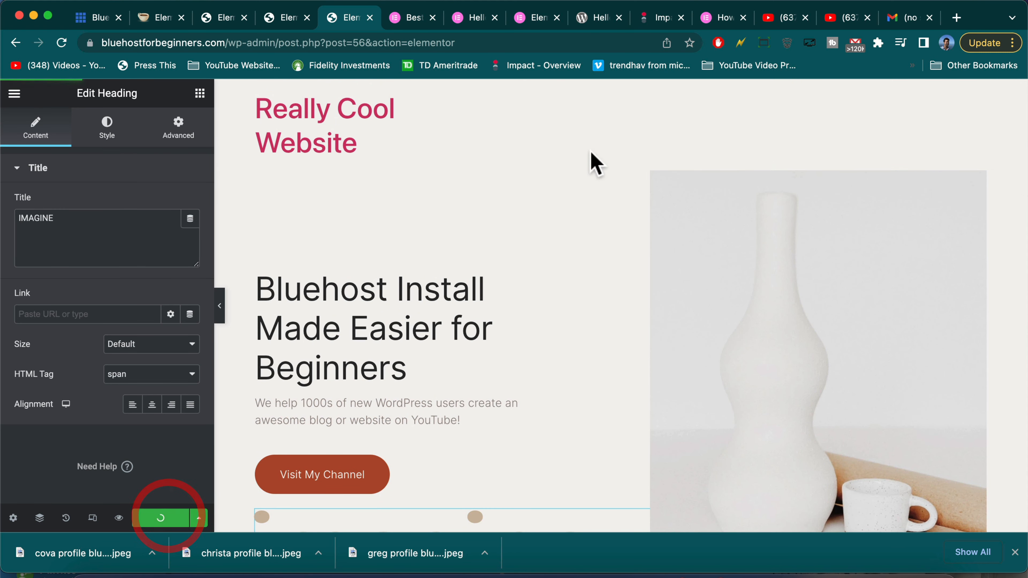
scroll(742, 311, down, 2)
scroll(743, 311, down, 2)
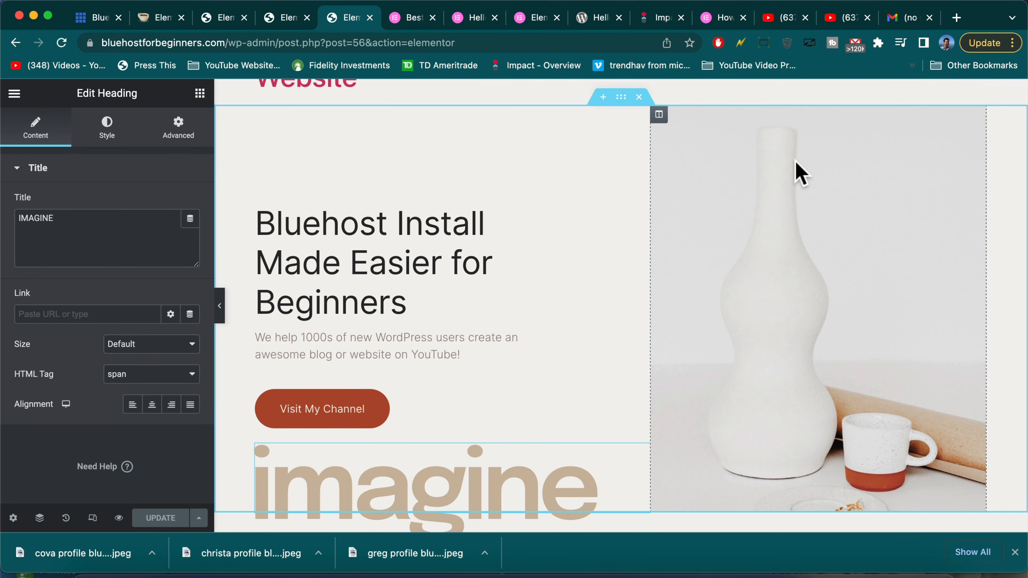
Remove the vase background image from the hero's image column
click(659, 116)
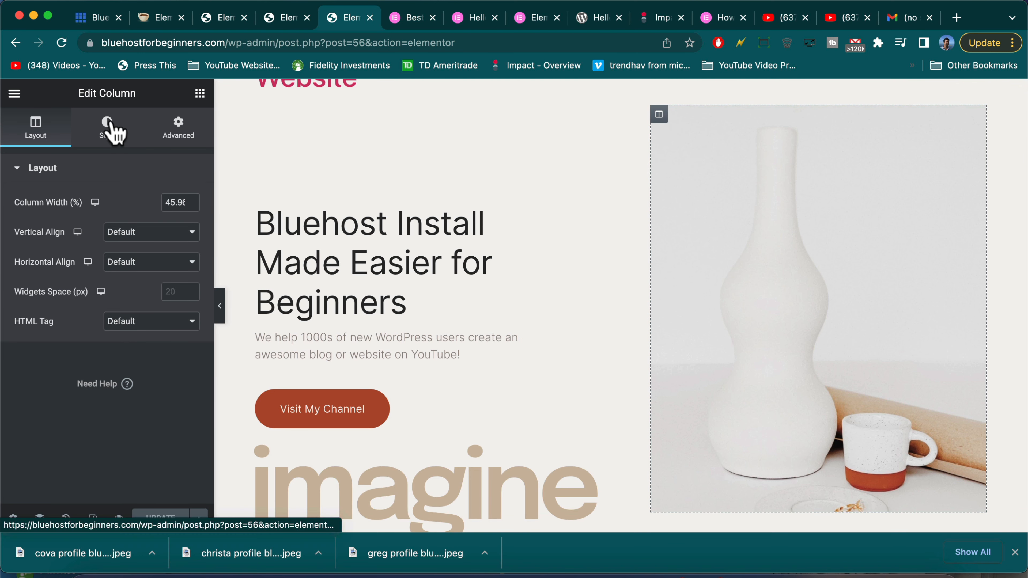
click(113, 134)
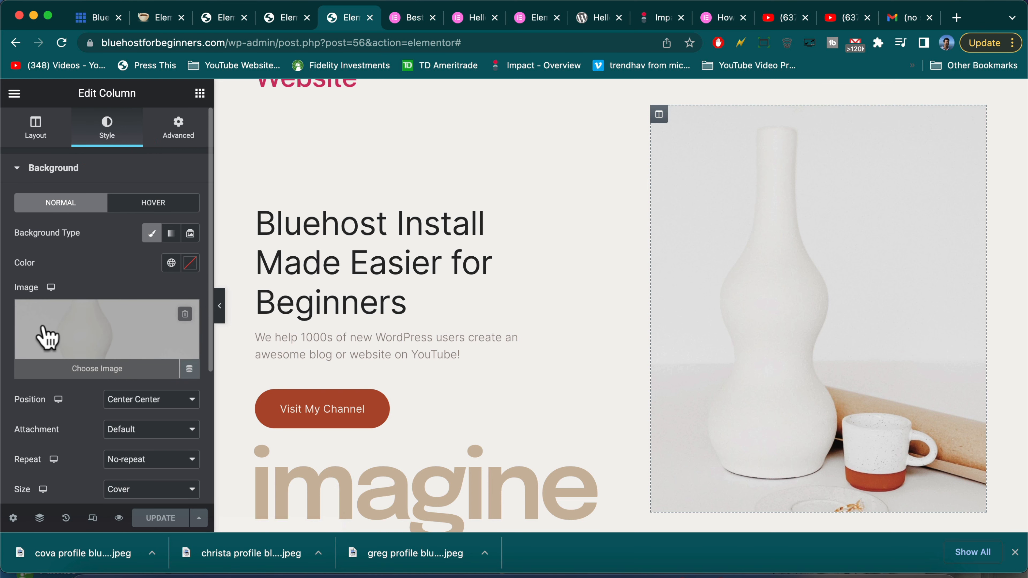
click(185, 314)
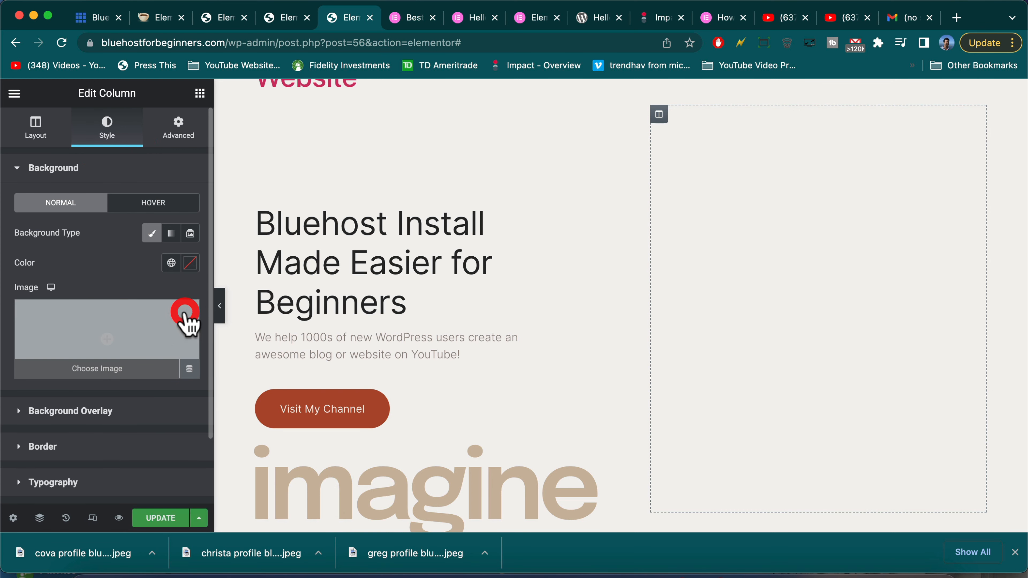
Upload the profile JPEG from Downloads into the media library as the new background
click(110, 331)
click(565, 326)
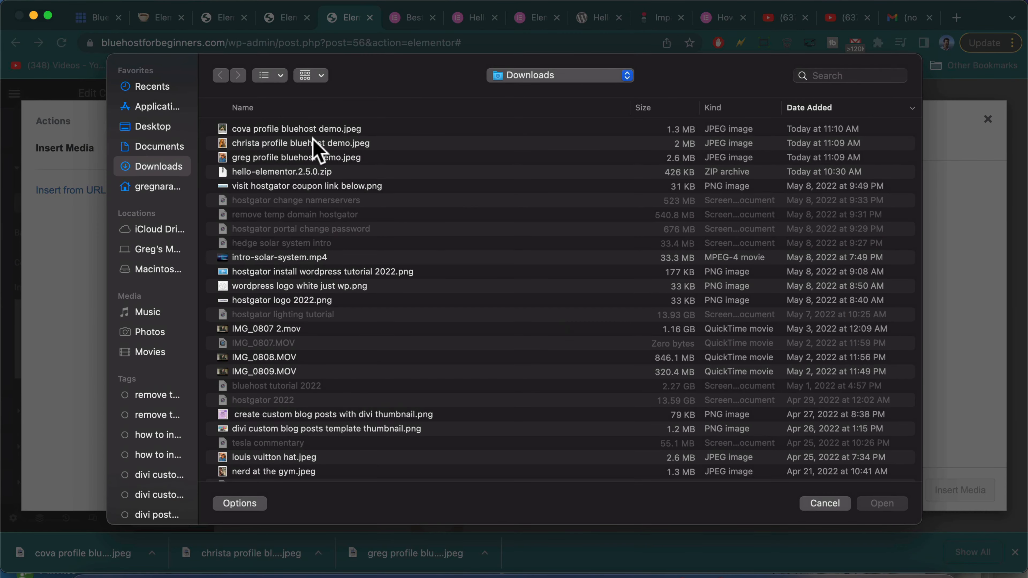
click(245, 143)
click(245, 158)
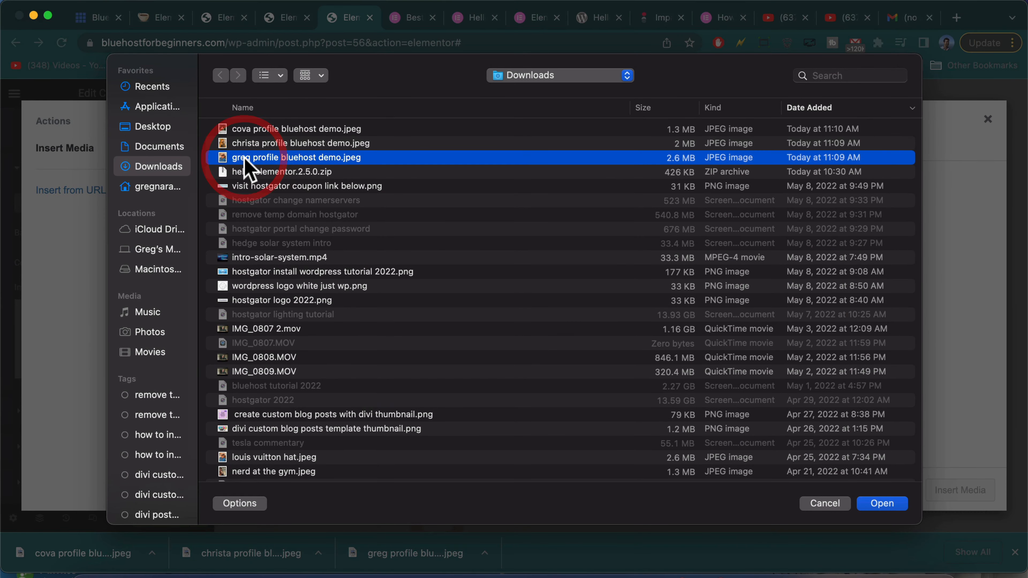
double_click(244, 157)
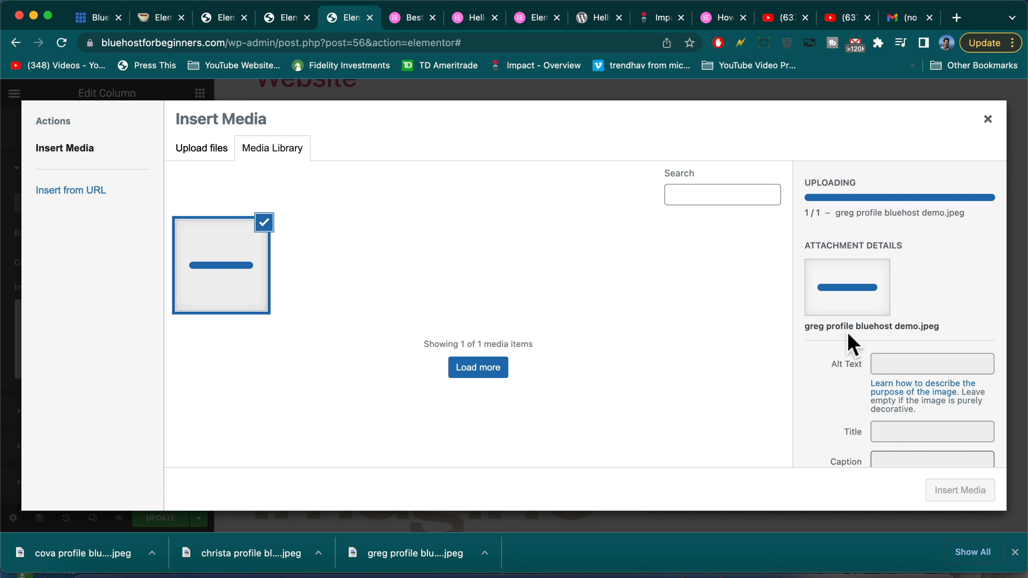
scroll(851, 345, down, 5)
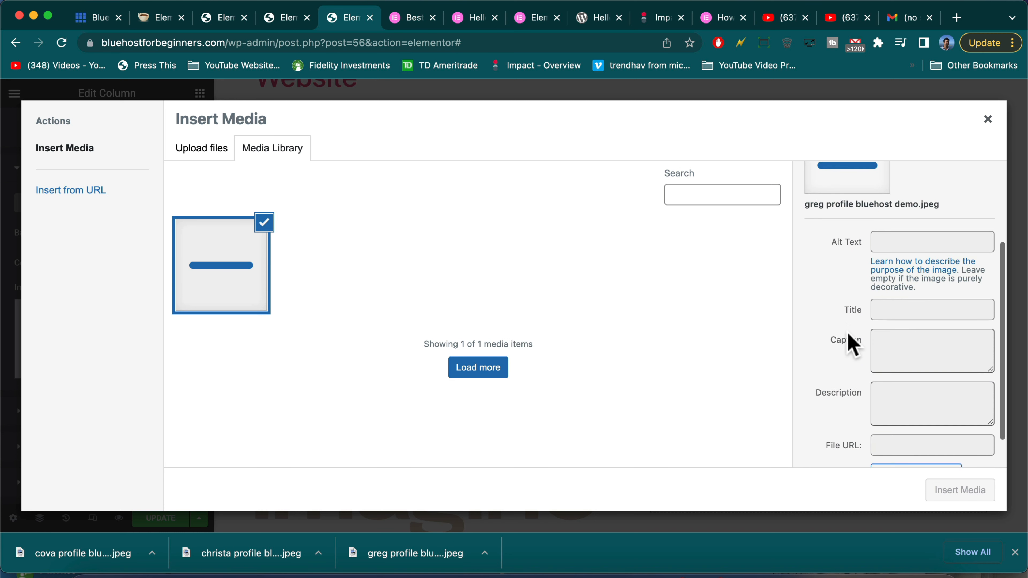
scroll(850, 308, up, 5)
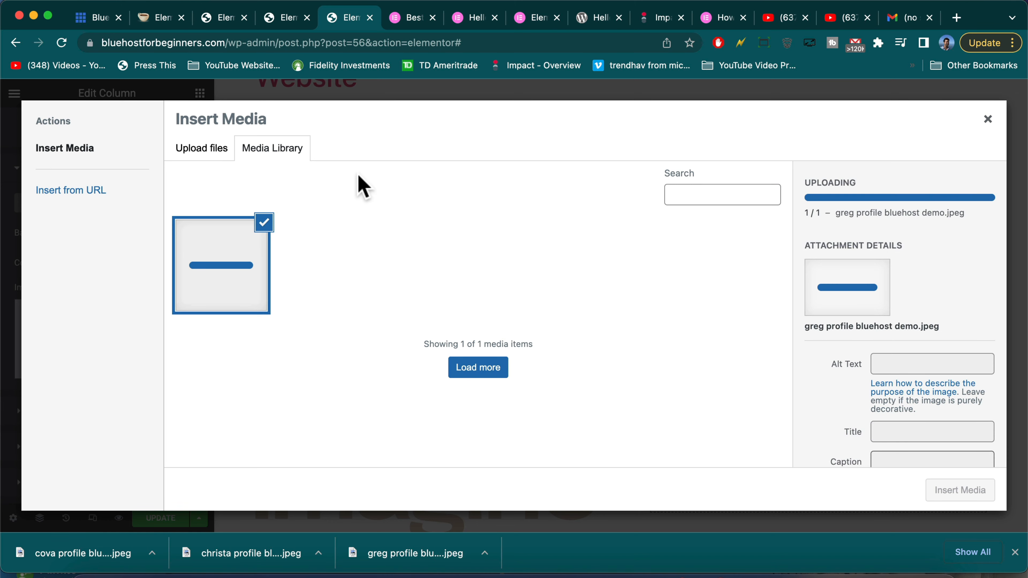
click(202, 147)
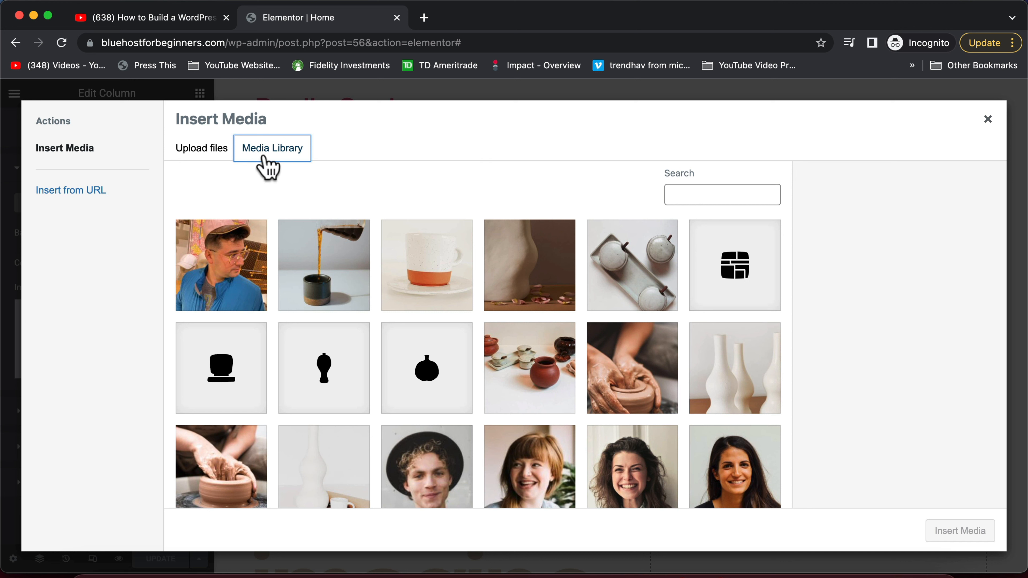
Mirror the uploaded profile photo horizontally, save it, and insert it as the hero column background
click(229, 235)
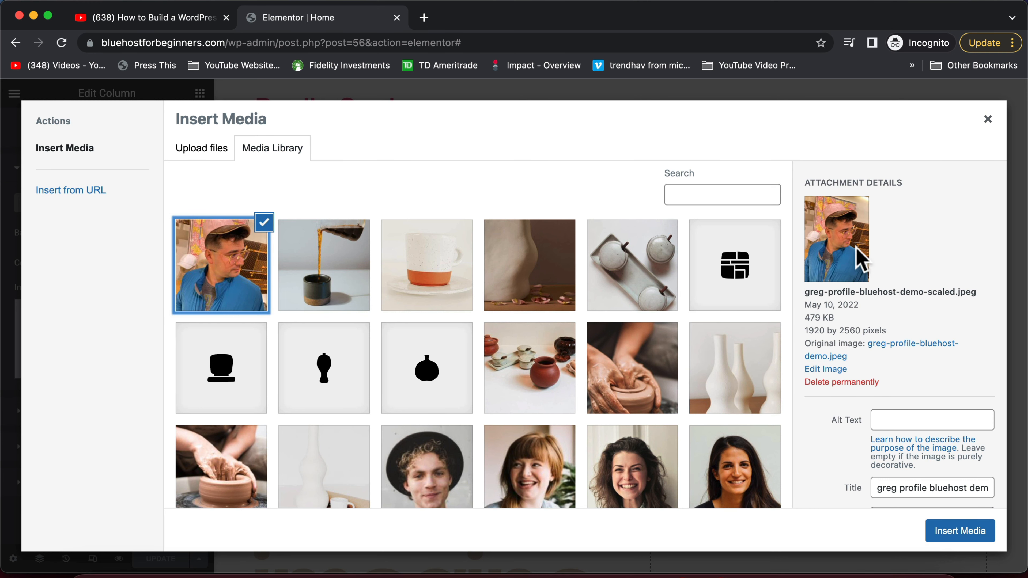
click(833, 370)
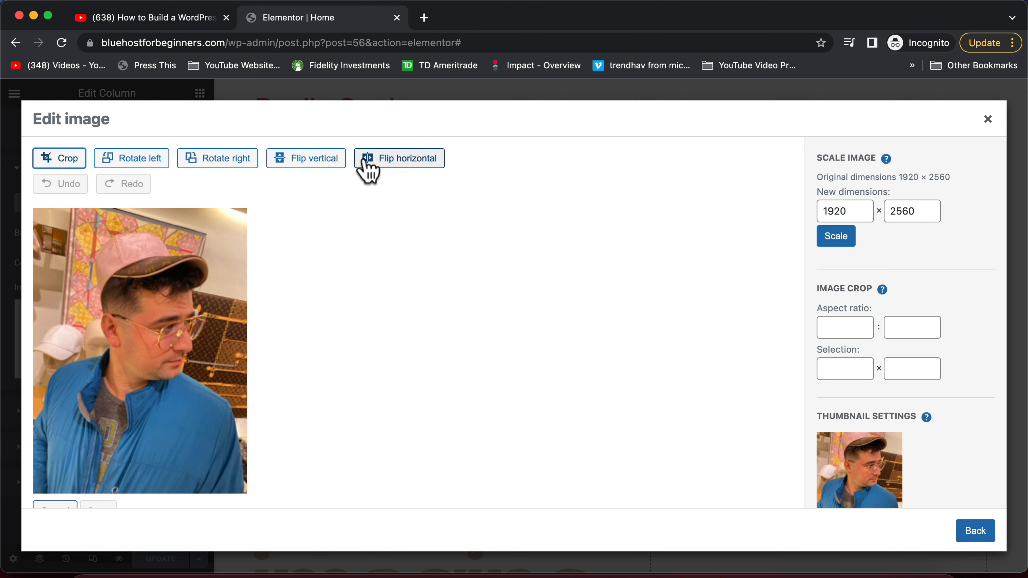
click(433, 161)
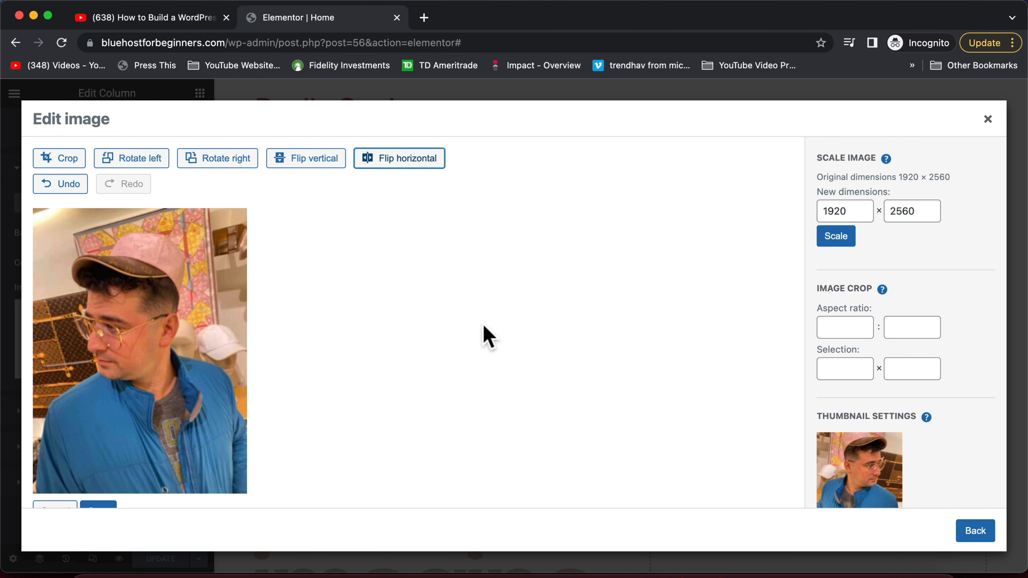
scroll(569, 332, down, 1)
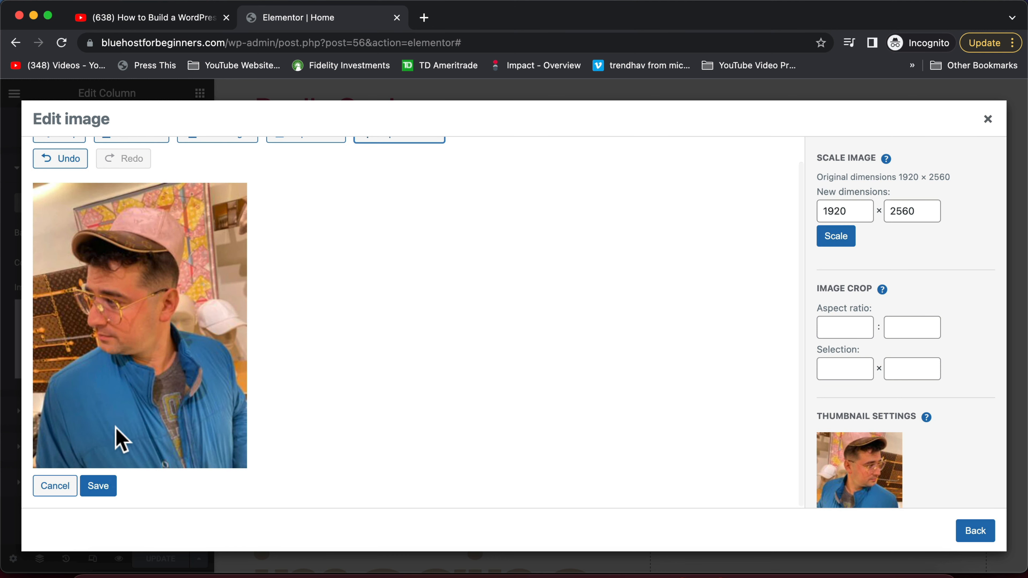
click(98, 486)
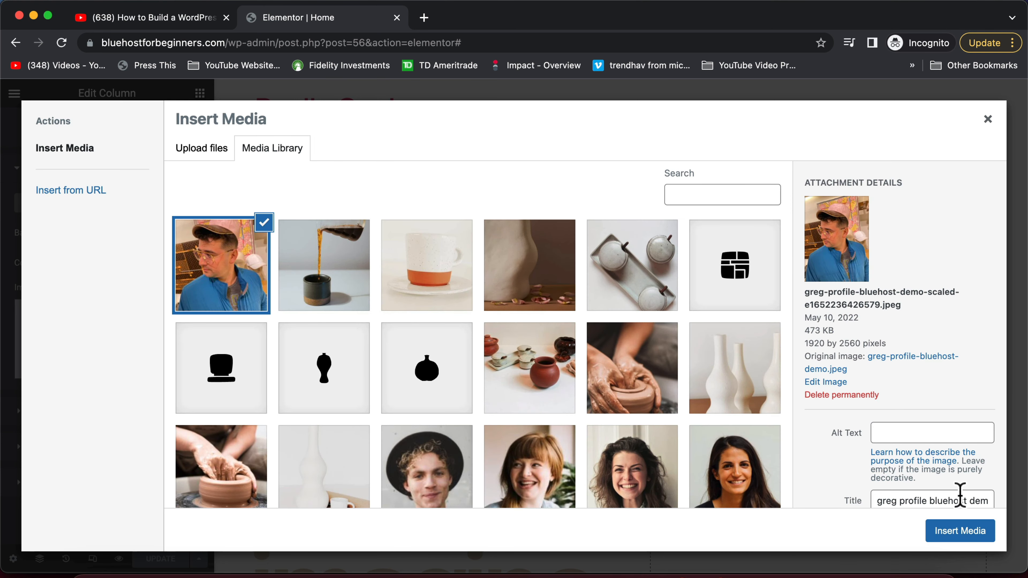
click(964, 539)
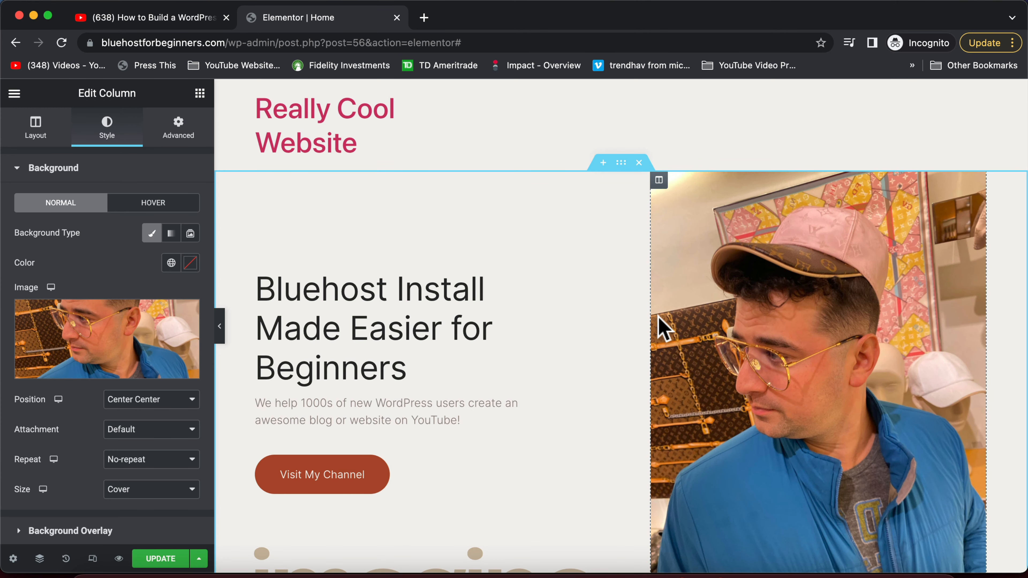
Retitle the about heading 'Our Team is Based on Trust, Transparency and Repitition'
scroll(664, 328, down, 5)
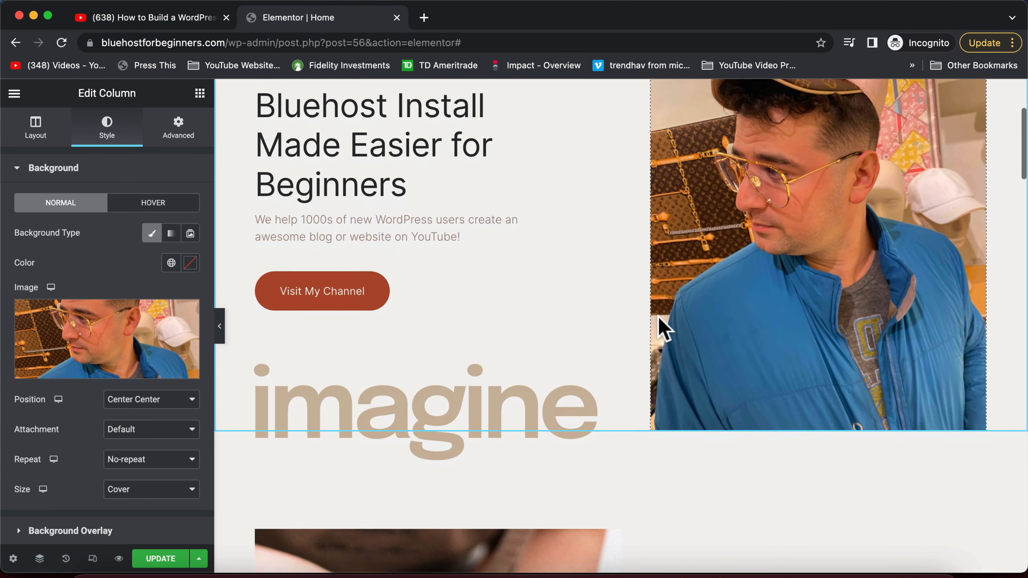
scroll(664, 328, down, 8)
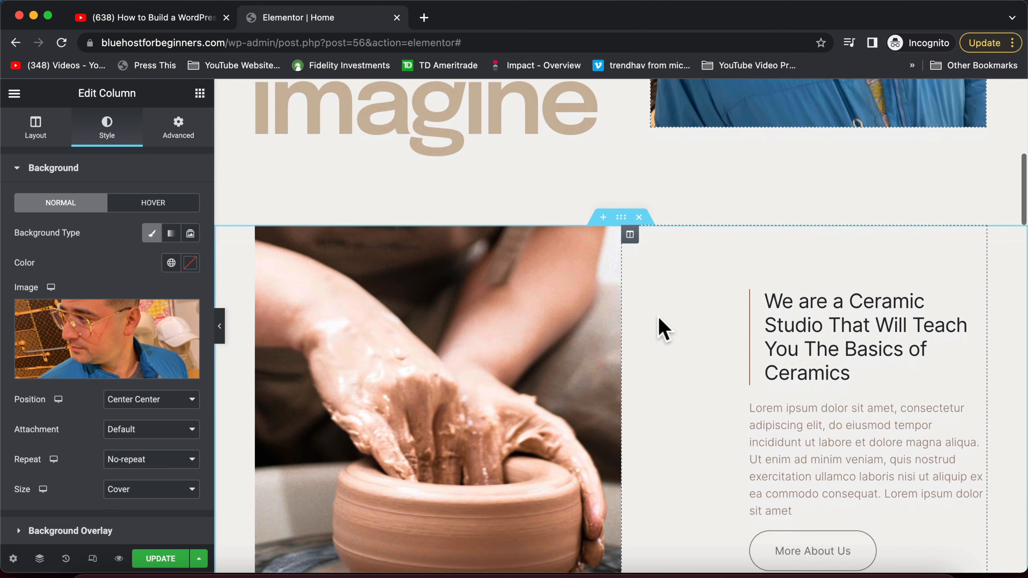
scroll(658, 317, down, 3)
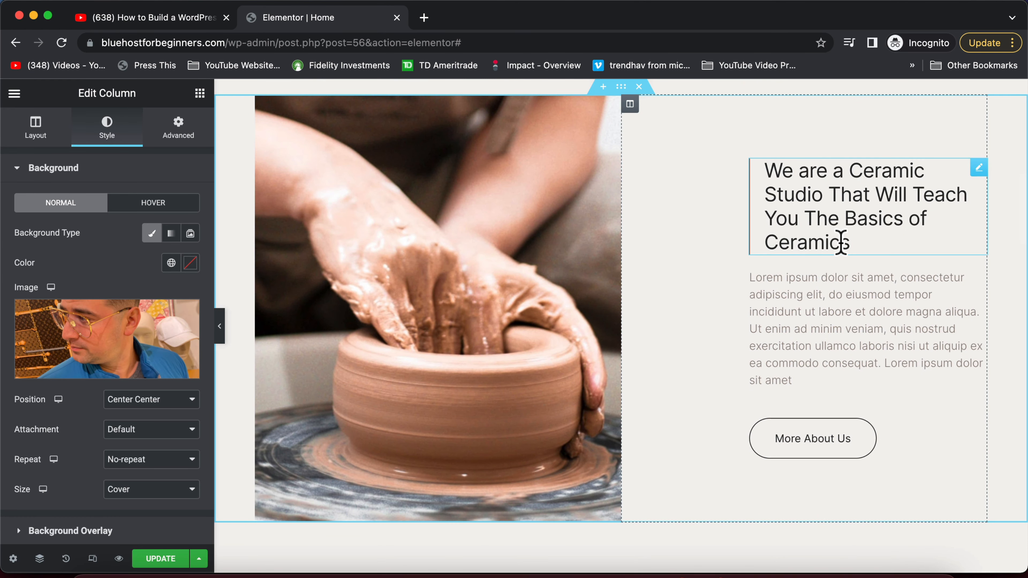
click(978, 167)
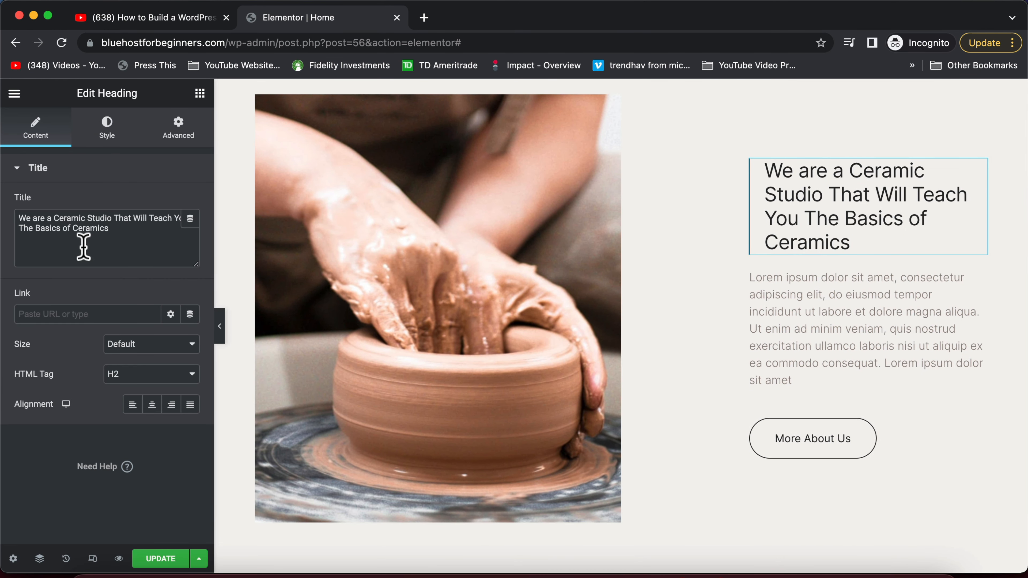
drag(149, 229, 4, 192)
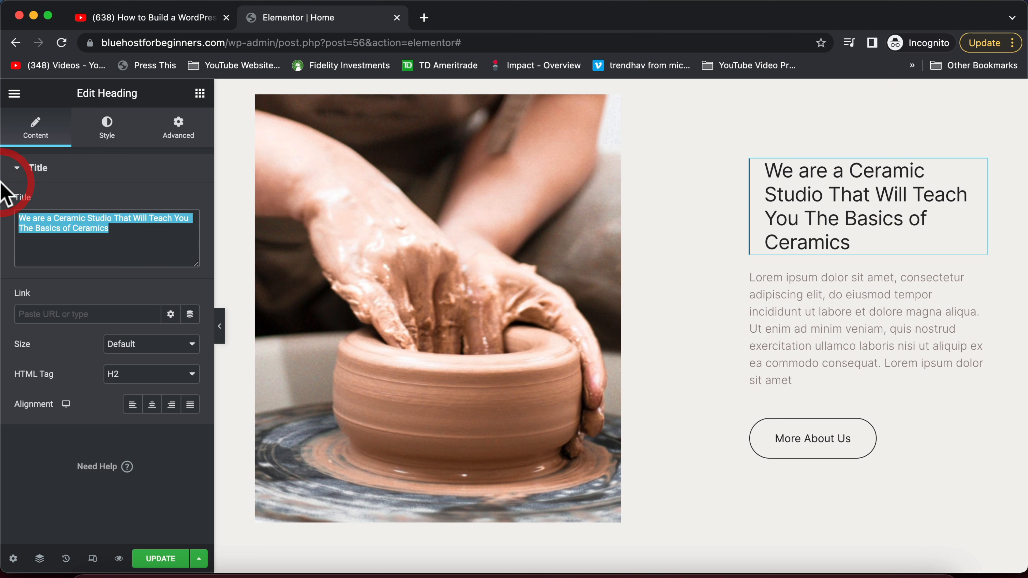
text(Our)
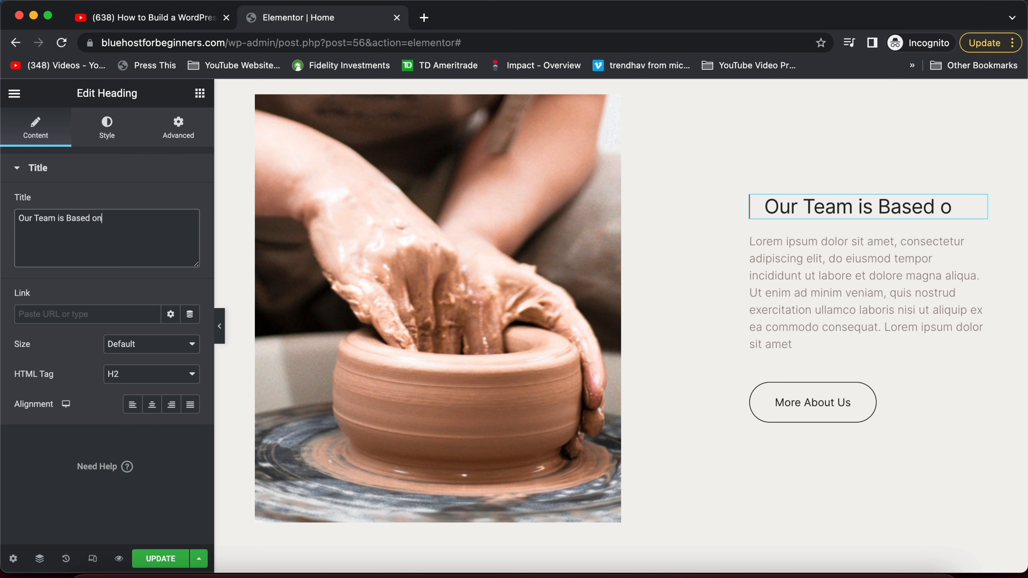
text(Team is Based on Trust, Transparenc)
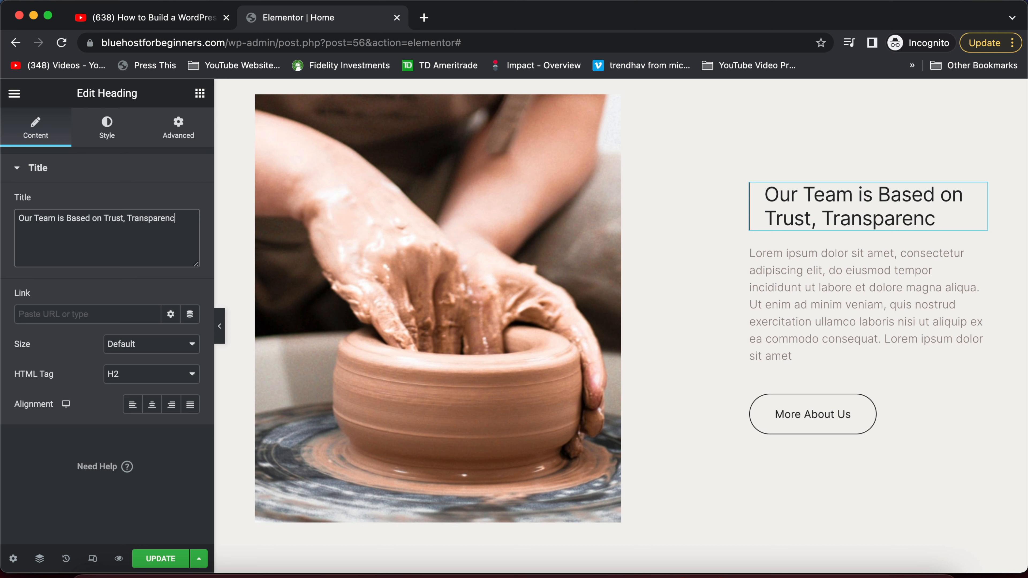
text(y and Repitition.)
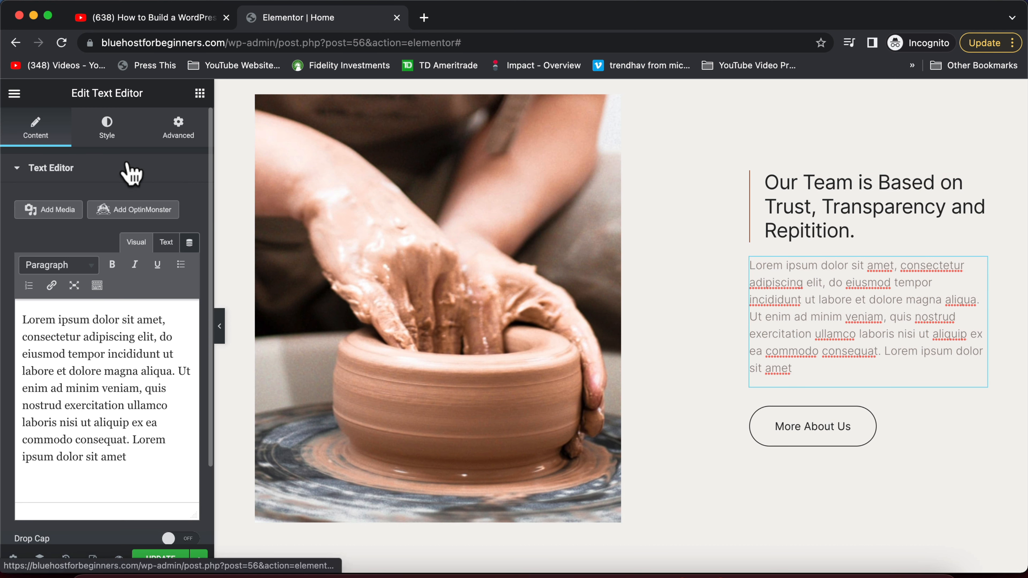
Paste the new purpose-focused paragraph over the lorem ipsum text
drag(143, 467, 18, 299)
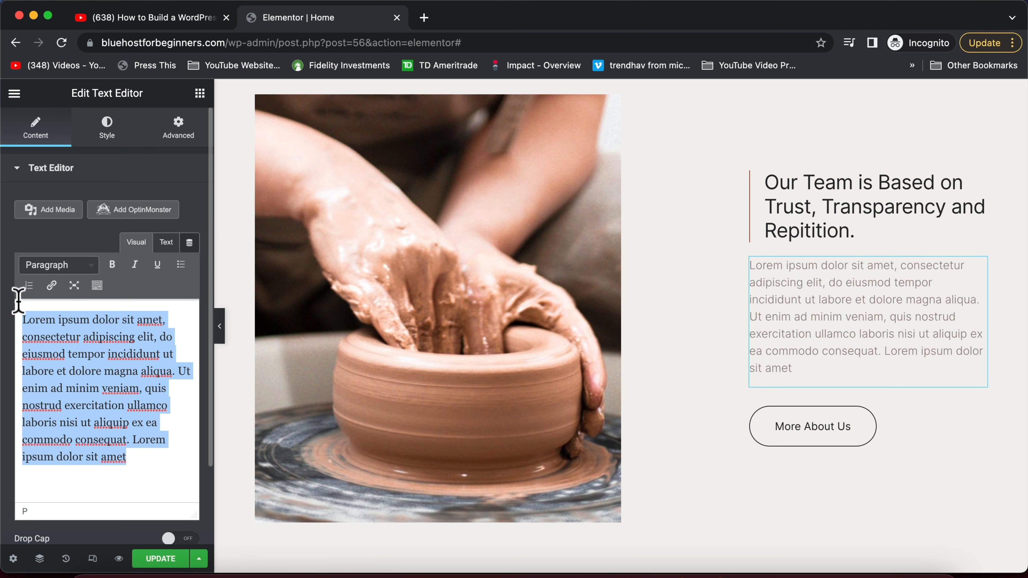
text(Things we do are done with purpose. We try to make WordPress fun and productive for everyone who stops by!)
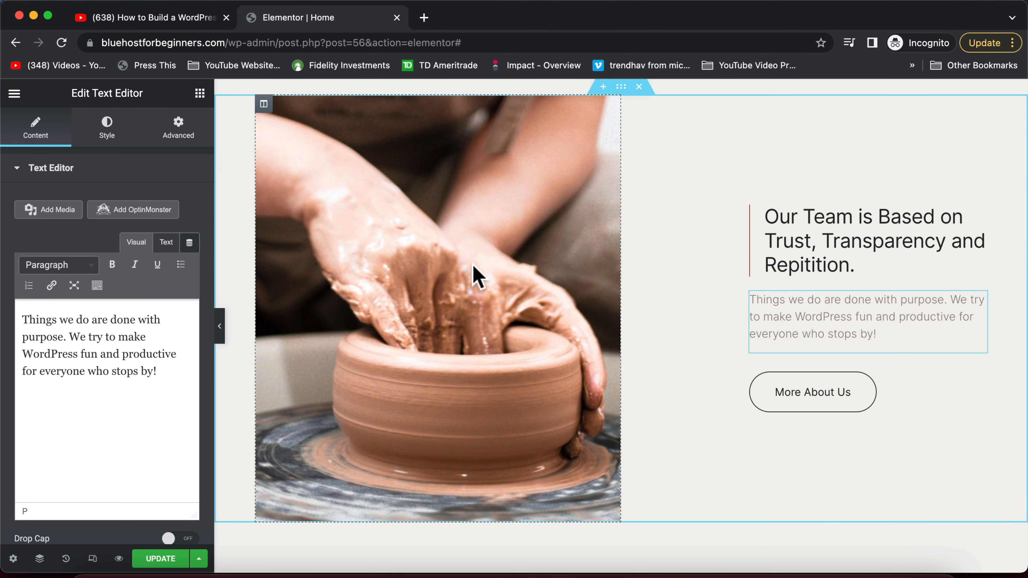
click(835, 391)
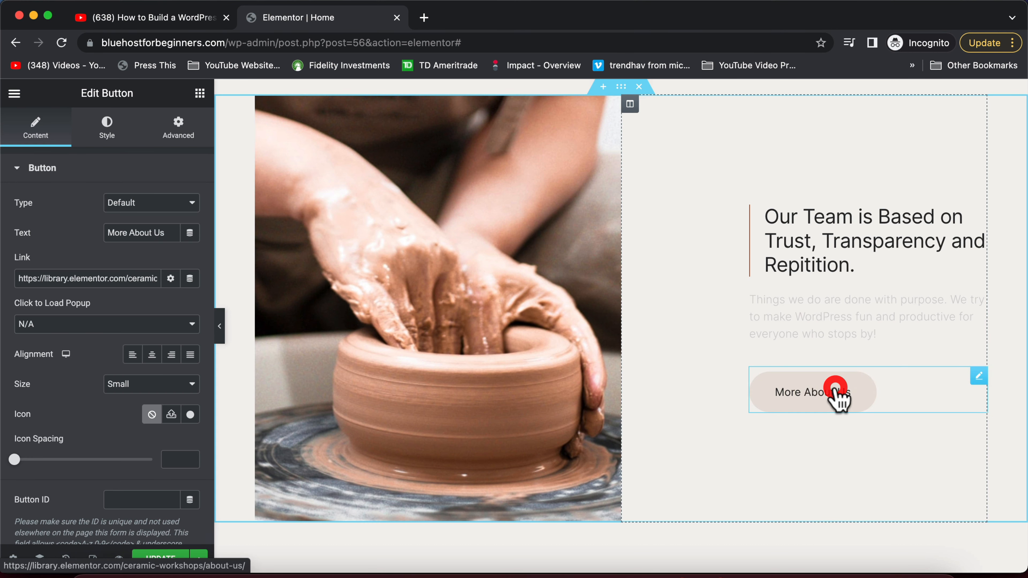
In a new tab, try bluehostforbeginners.com/blog, which returns a 404
triple_click(93, 278)
click(424, 17)
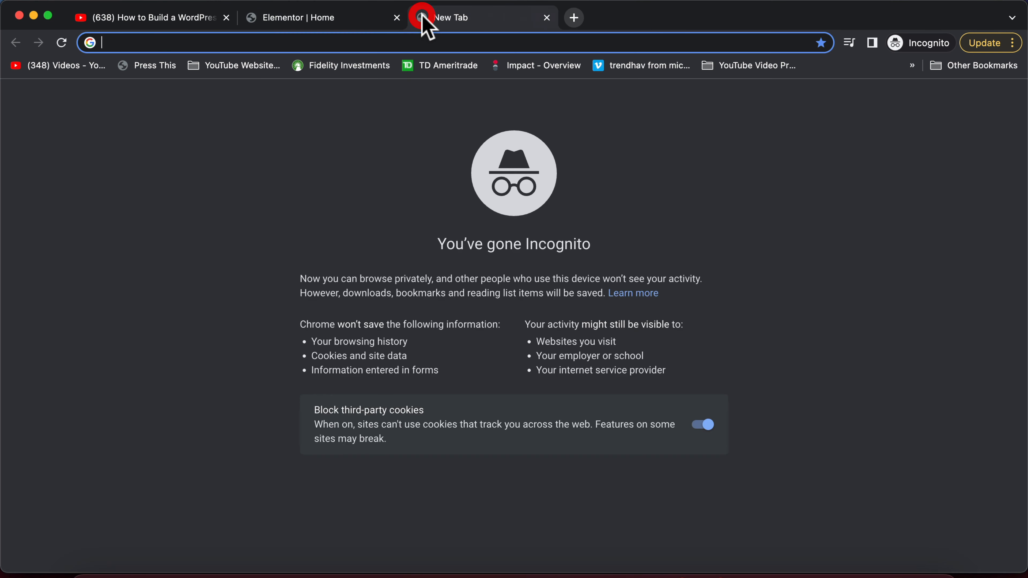
text(blue)
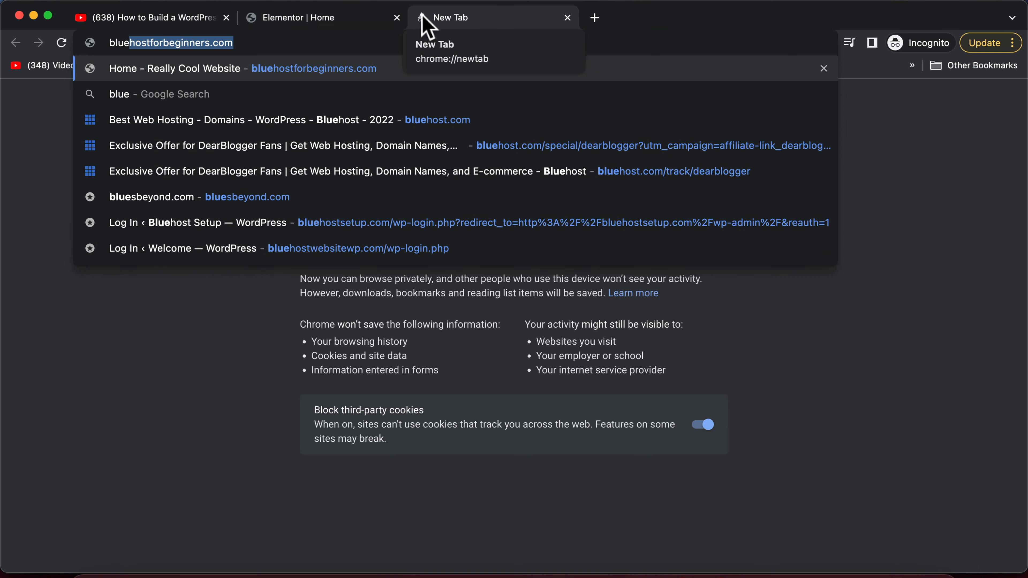
key(Right)
text(/b)
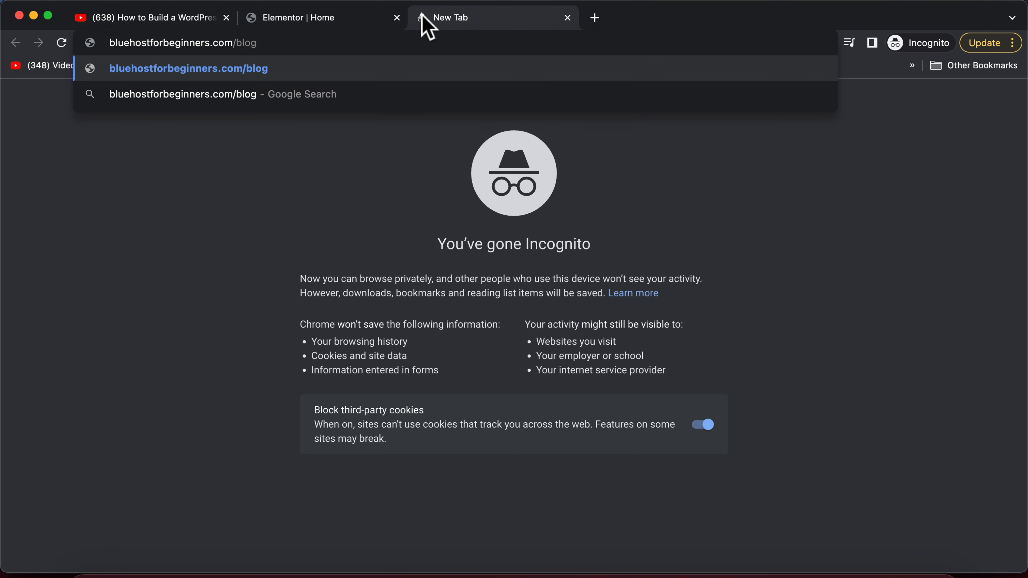
key(Return)
click(357, 43)
key(Return)
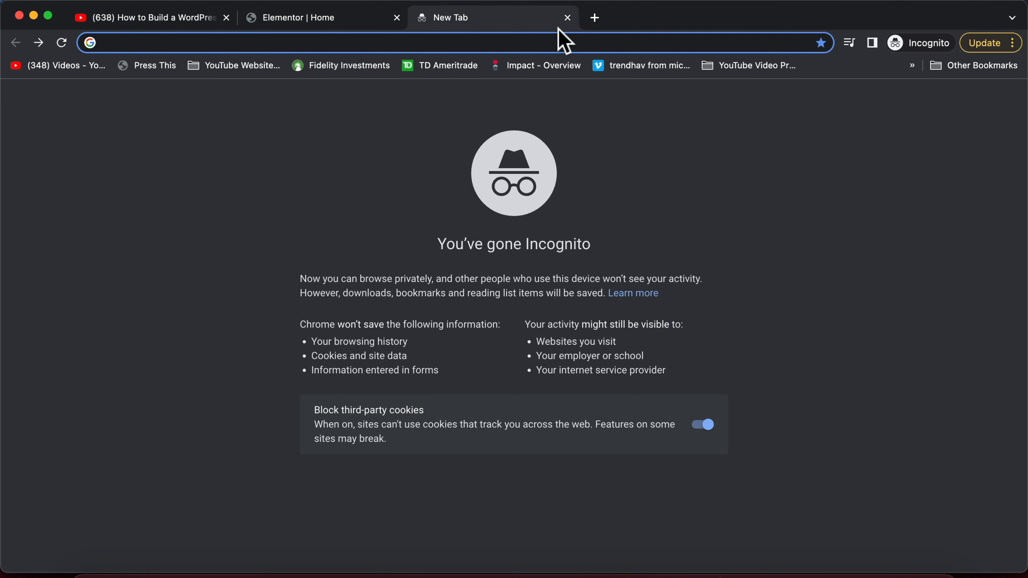
Load bluehostforbeginners.com and reach the WordPress dashboard via the admin bar's site name
text(blue)
key(Return)
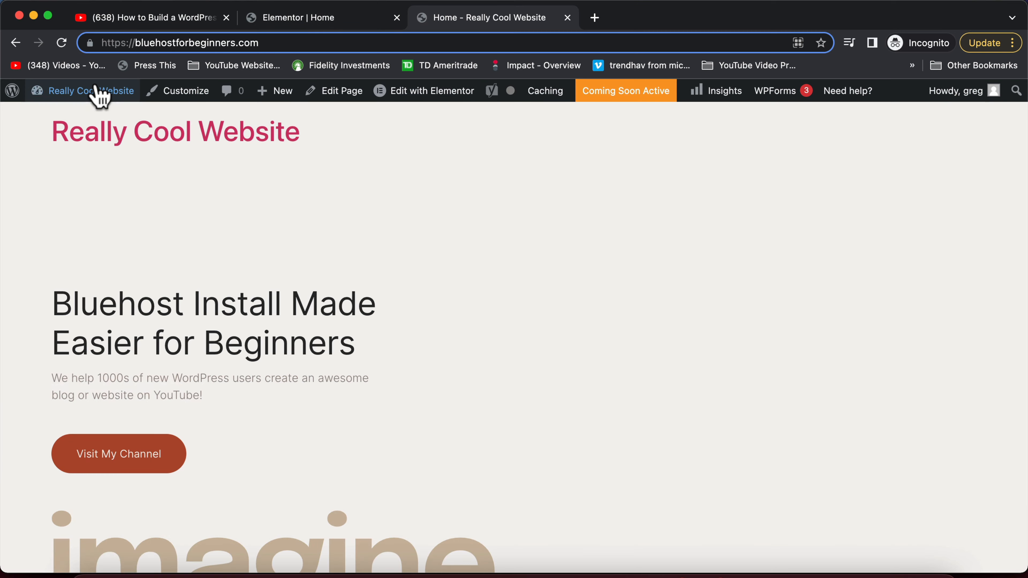
click(96, 89)
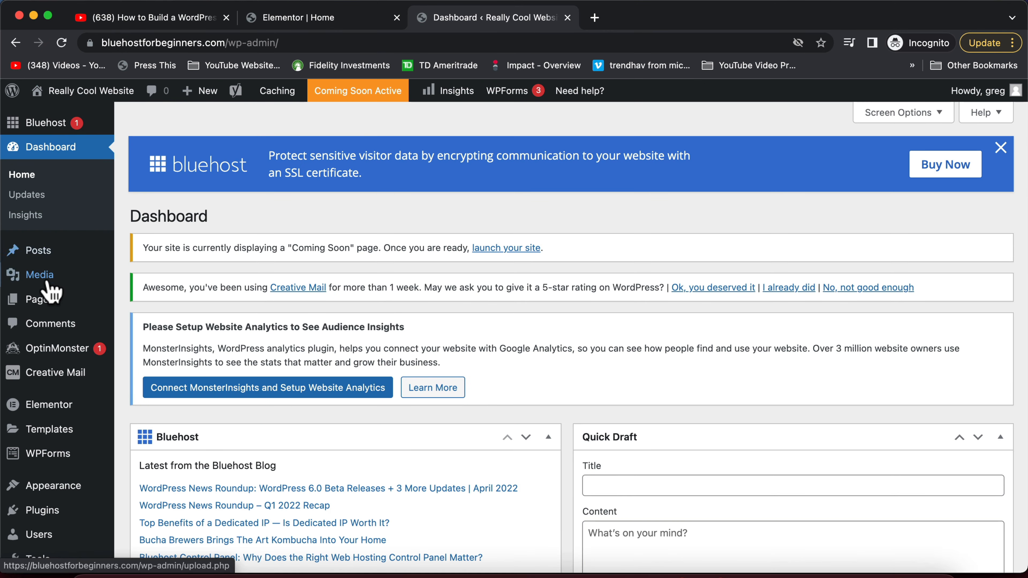
Find the Blog page in the site's Pages list and open it
click(48, 309)
scroll(255, 352, down, 5)
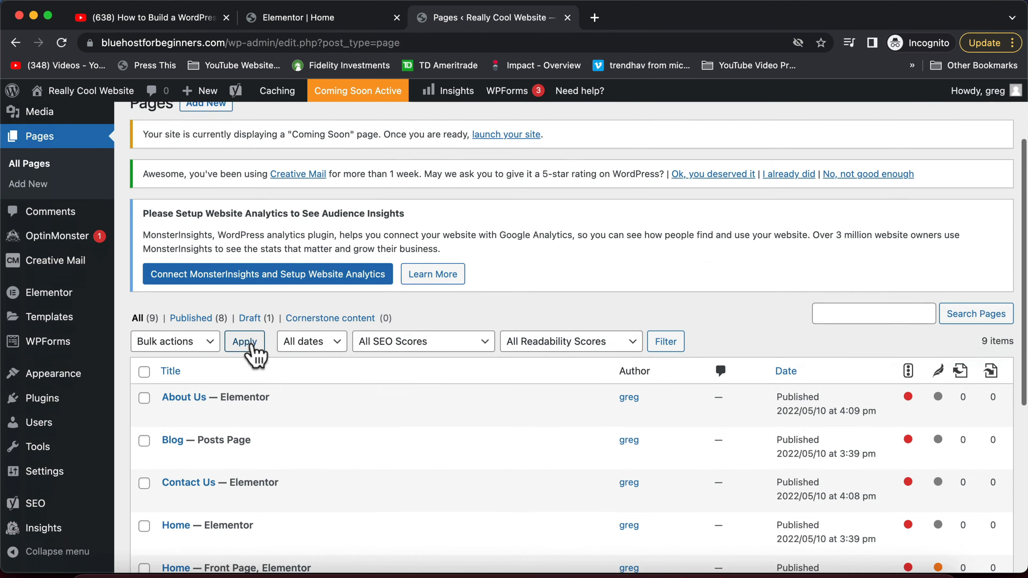
click(174, 366)
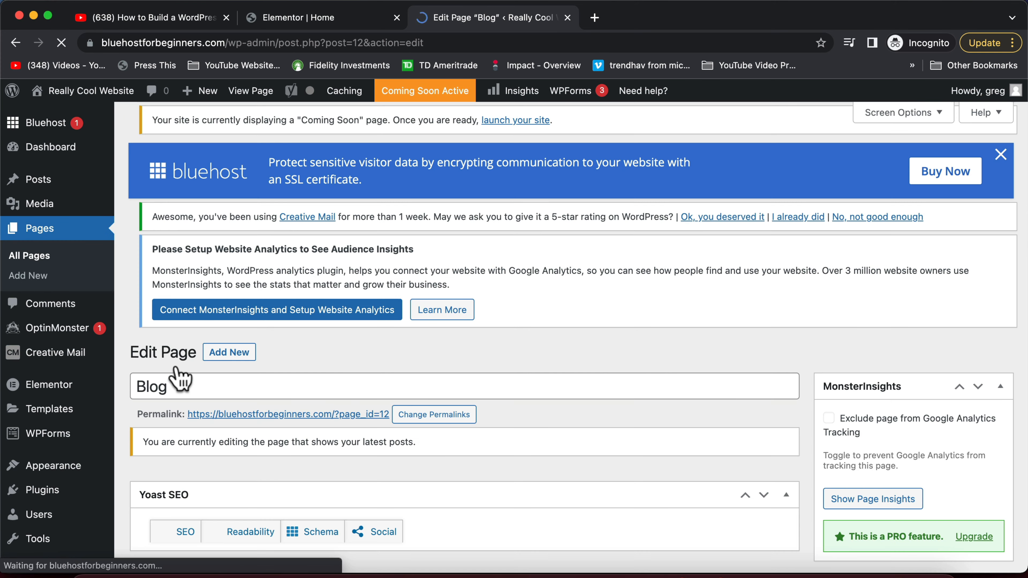
scroll(360, 457, down, 2)
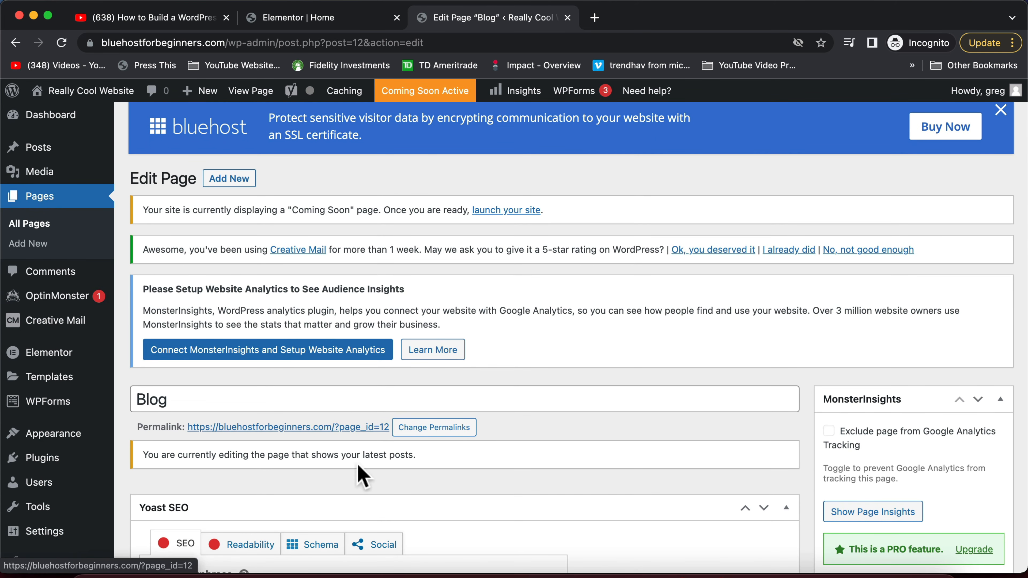
scroll(375, 435, down, 5)
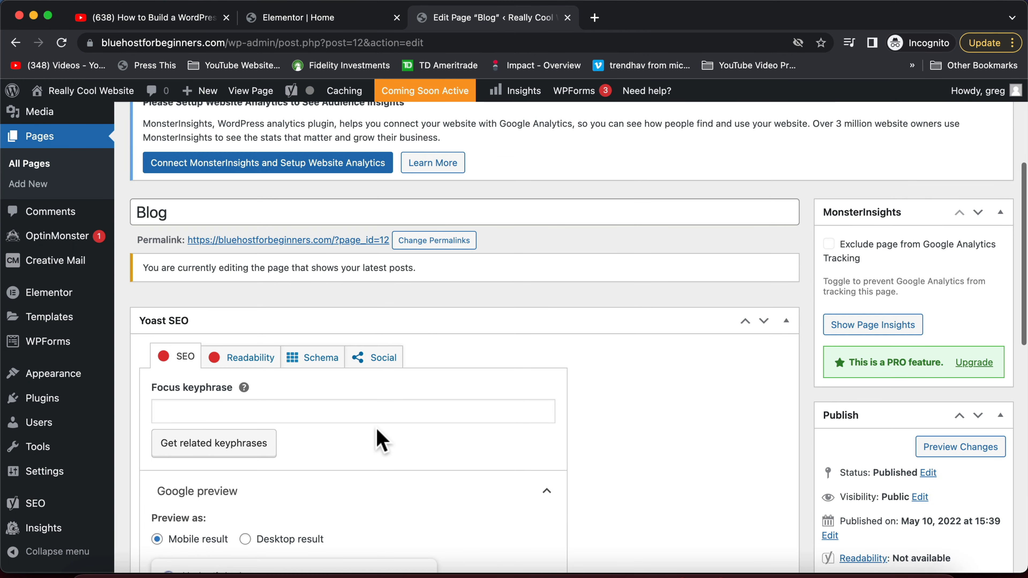
scroll(61, 478, down, 1)
Change the permalink structure from Plain (?p=123) to Post name and save the settings
mouse_move(57, 476)
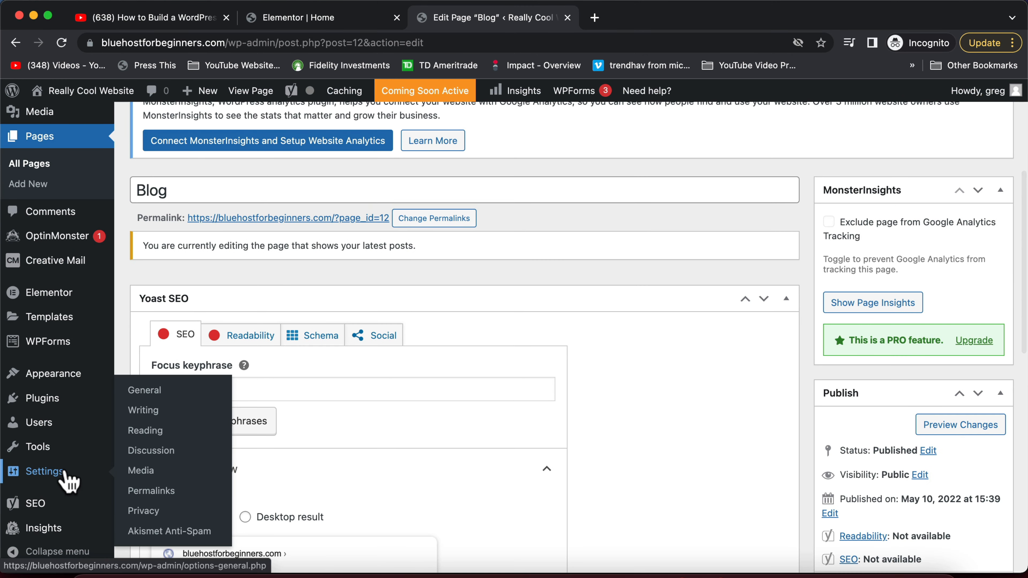
click(149, 492)
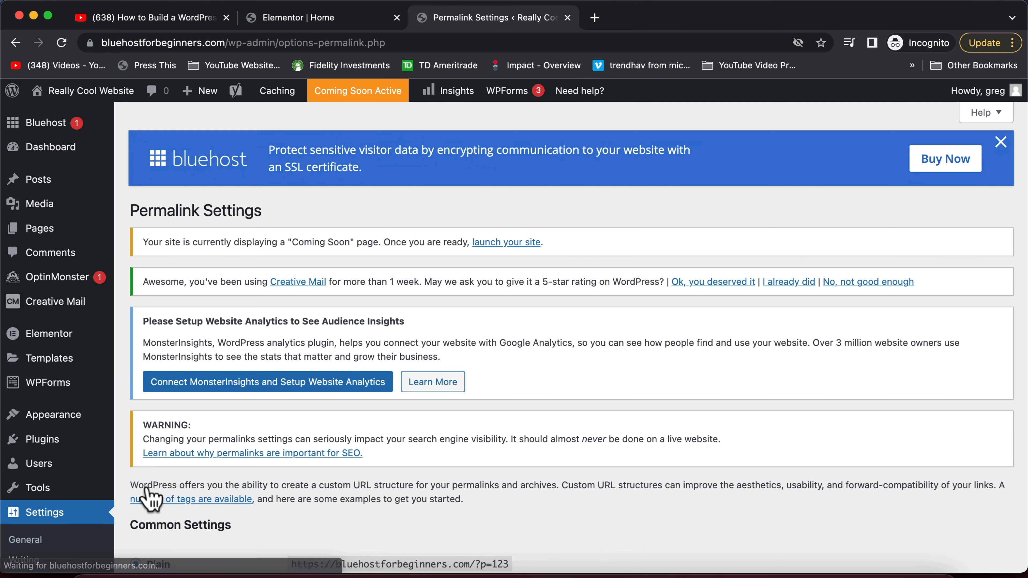
scroll(283, 534, down, 12)
scroll(293, 538, up, 4)
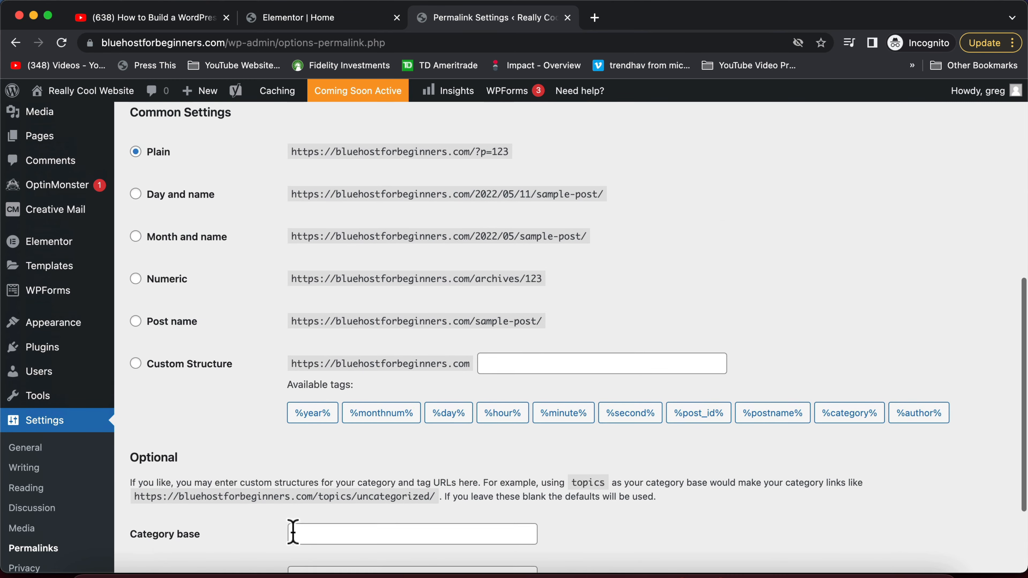
click(160, 326)
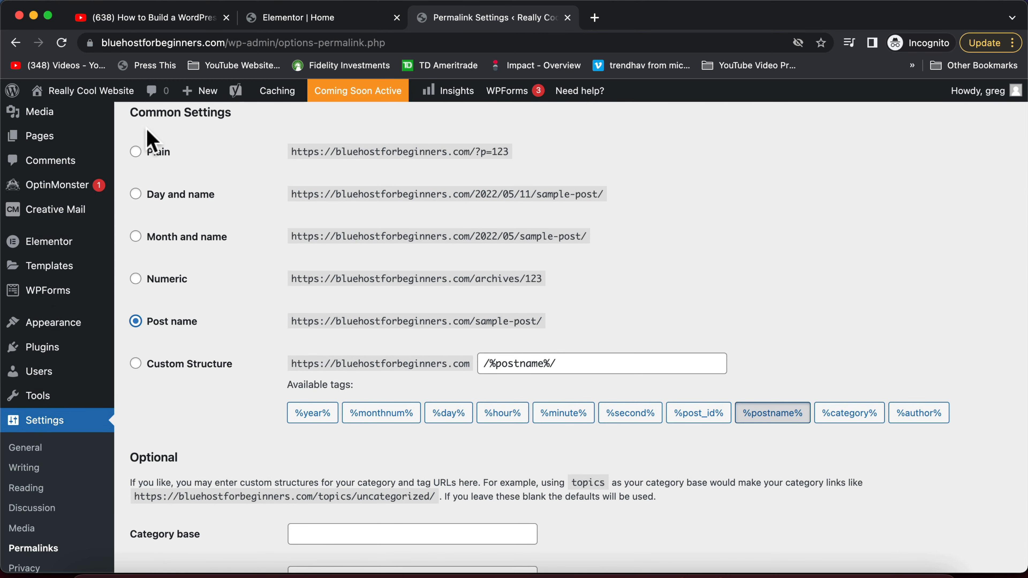
scroll(298, 218, down, 1)
scroll(364, 218, up, 3)
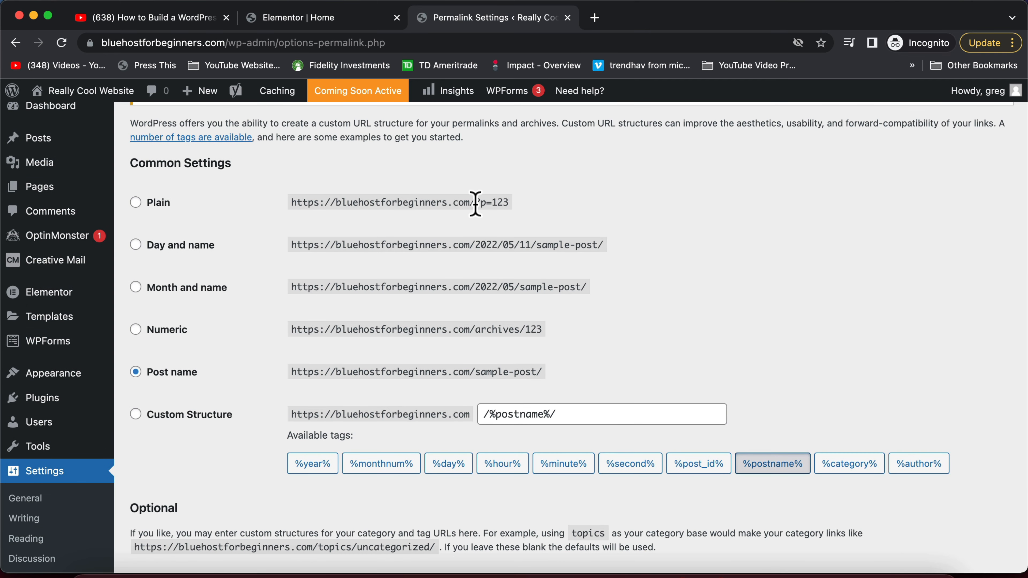
drag(477, 202, 514, 203)
click(510, 203)
scroll(578, 223, down, 2)
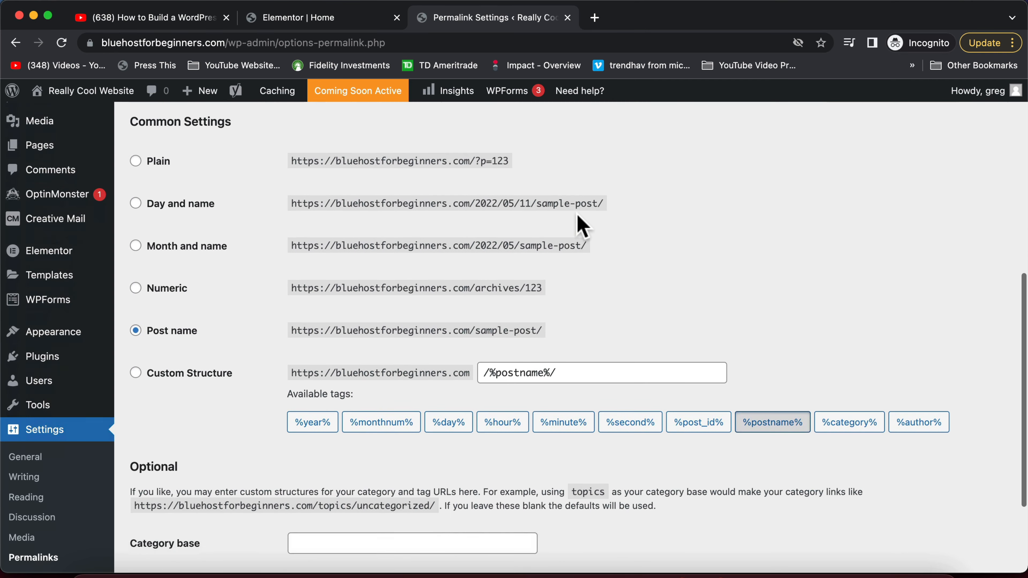
scroll(581, 227, up, 6)
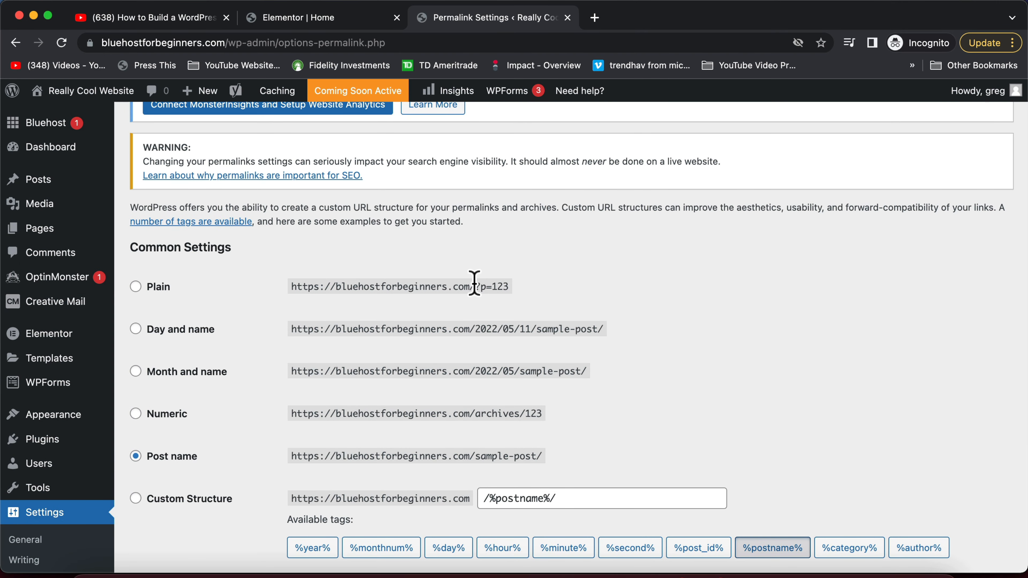
drag(476, 286, 512, 286)
click(512, 286)
scroll(606, 322, down, 4)
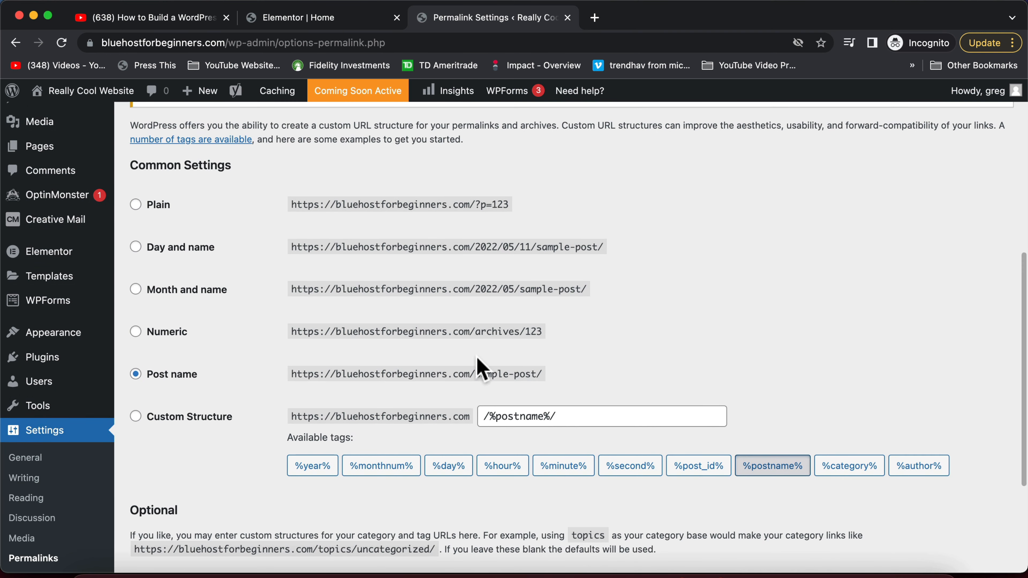
scroll(155, 393, down, 9)
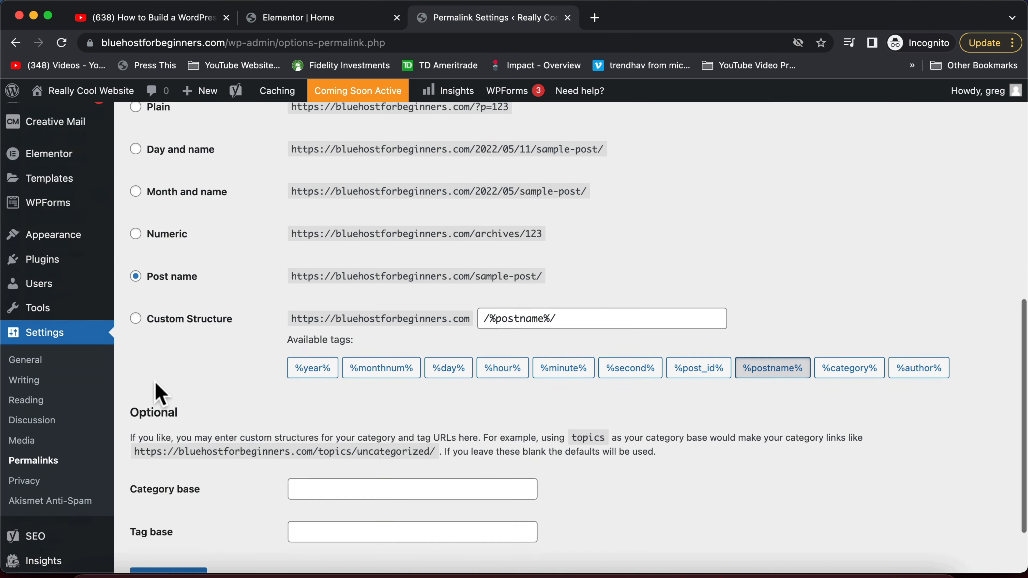
click(164, 506)
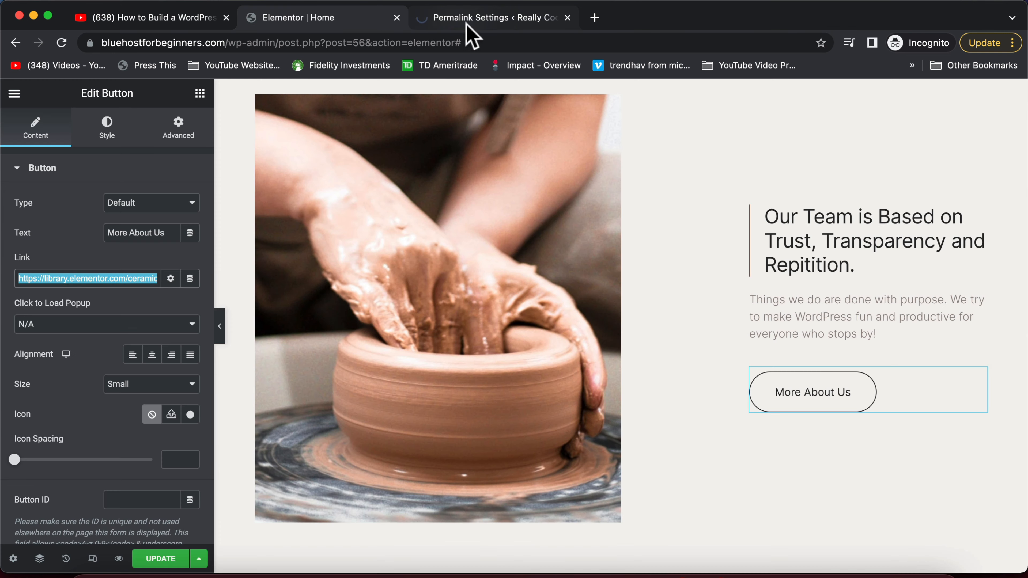
Load bluehostforbeginners.com/blog/ in the browser and copy that blog address
click(481, 21)
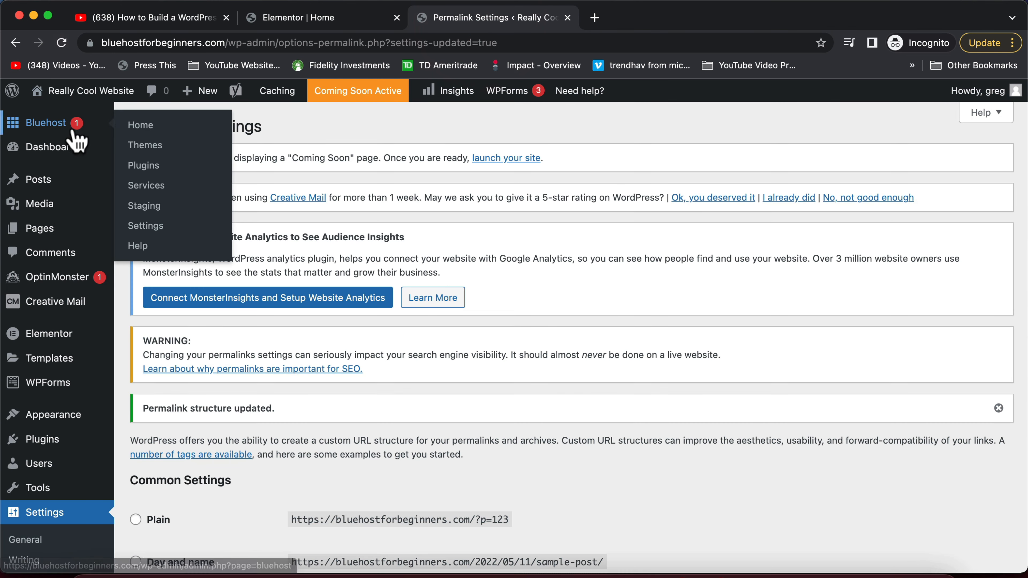
click(416, 43)
text(blu)
key(Right)
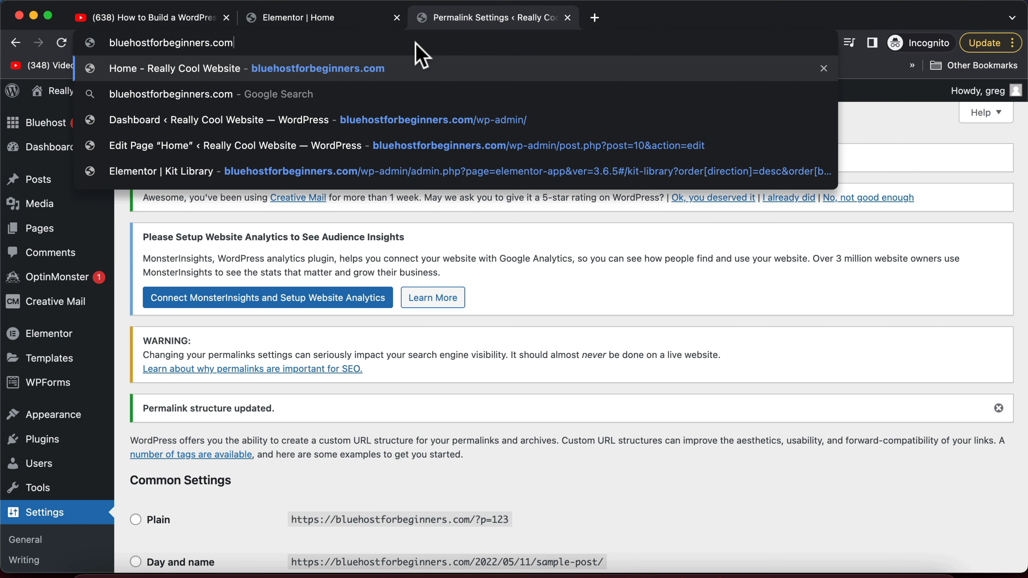
text(/blog/)
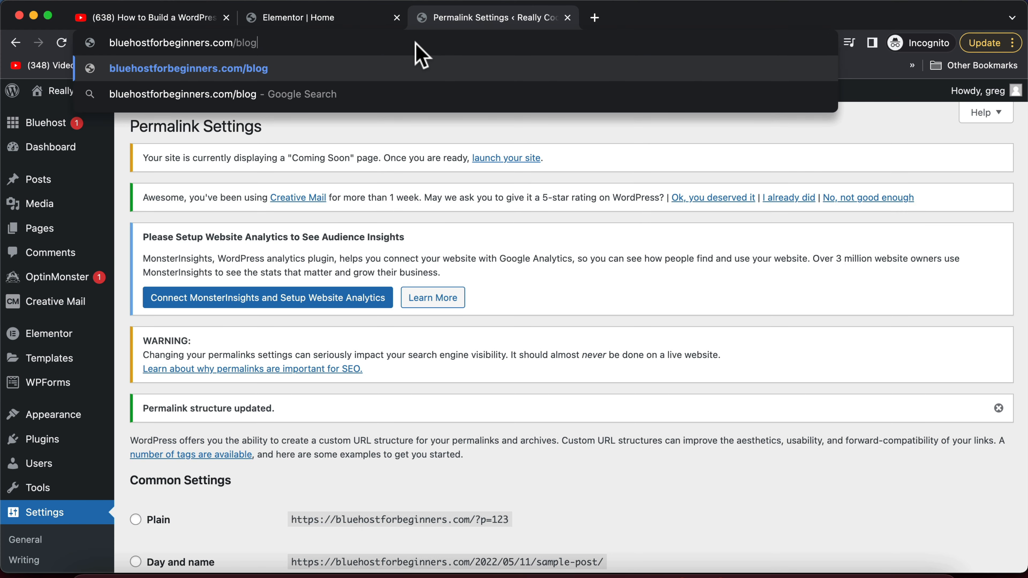
key(Return)
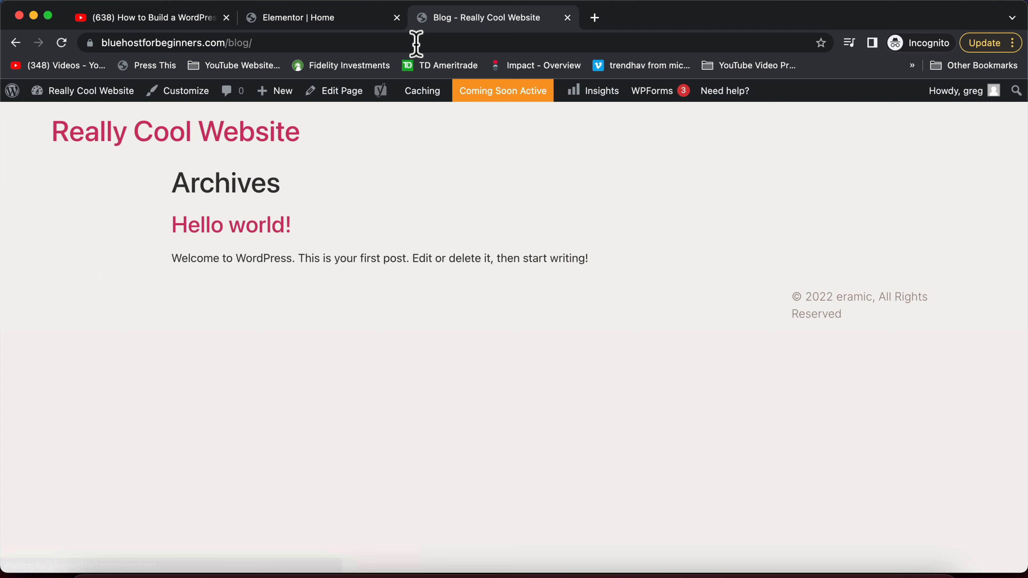
click(416, 43)
key(super+c)
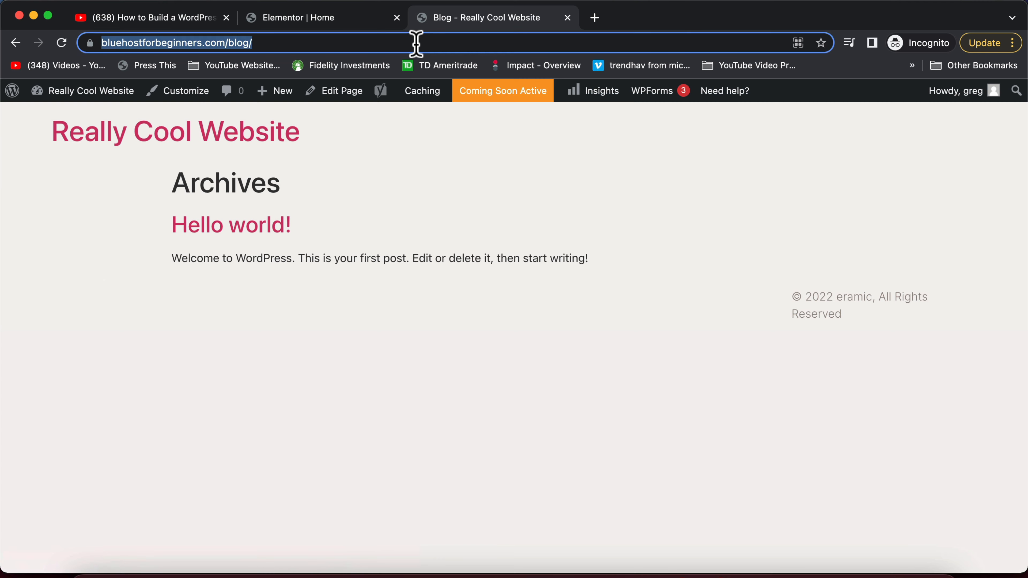
Link the More About Us button to the blog address, relabel it 'Read Our Blog', and update
click(316, 19)
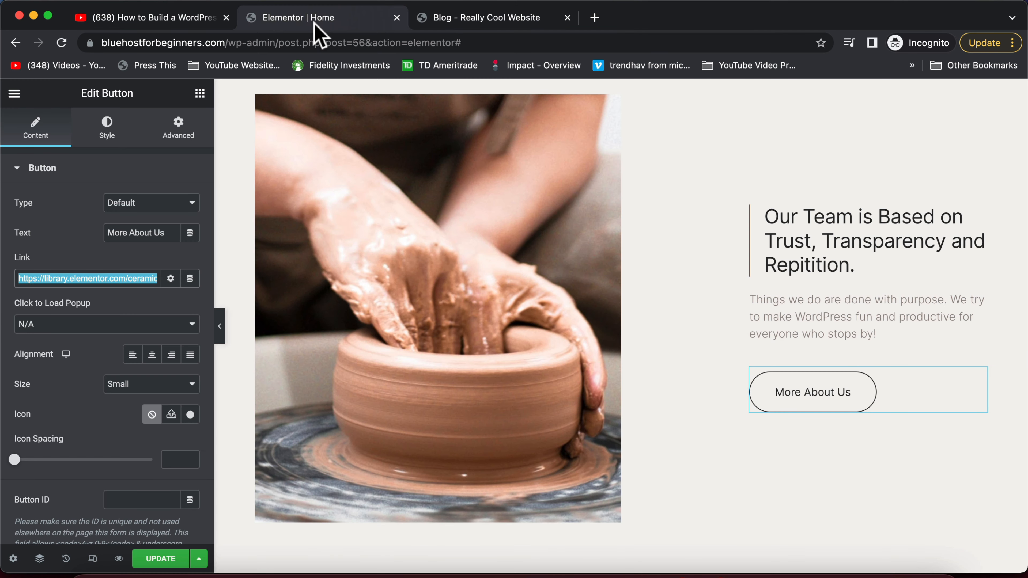
click(809, 391)
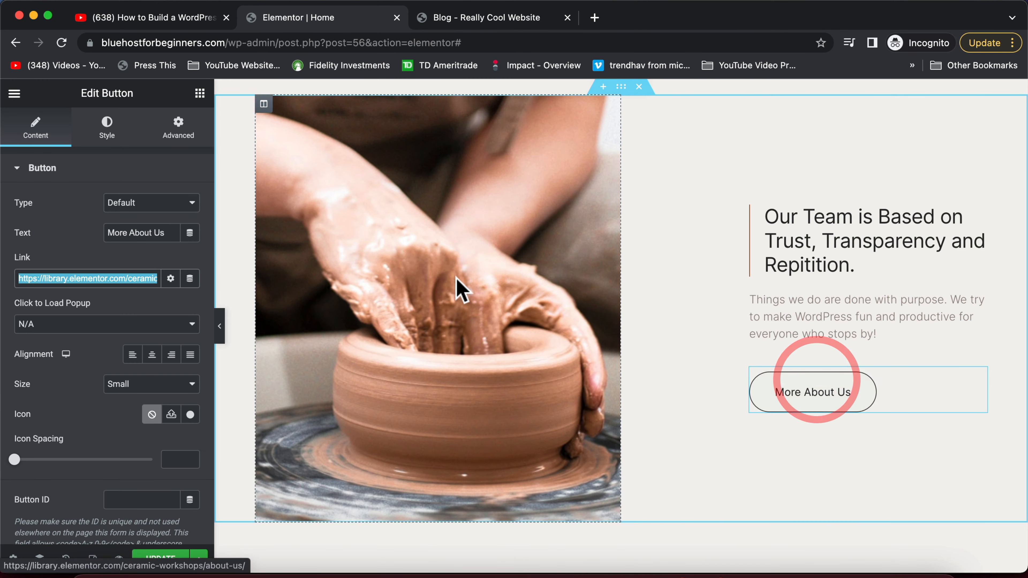
key(super+v)
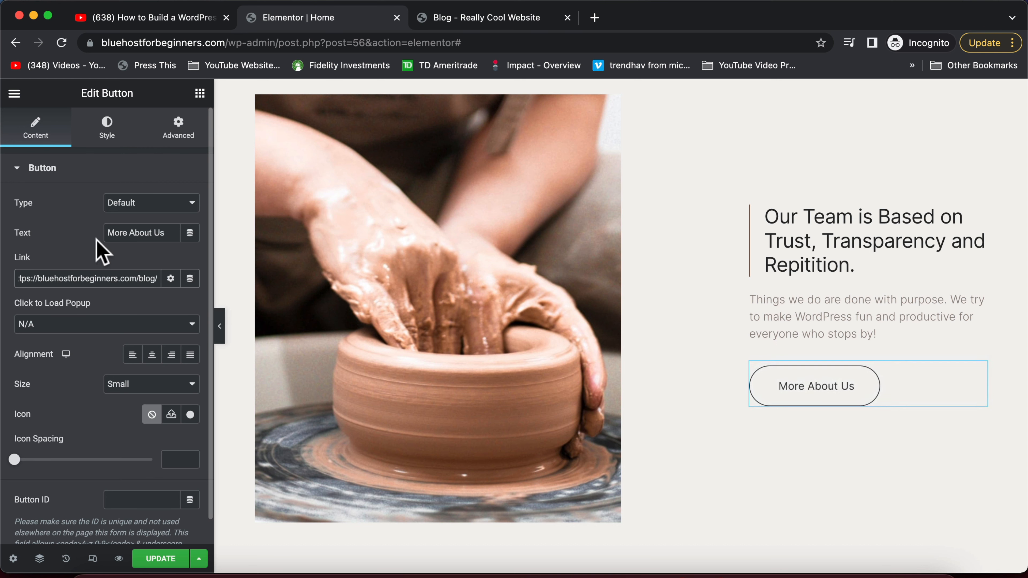
triple_click(159, 237)
text(Read Our Blog)
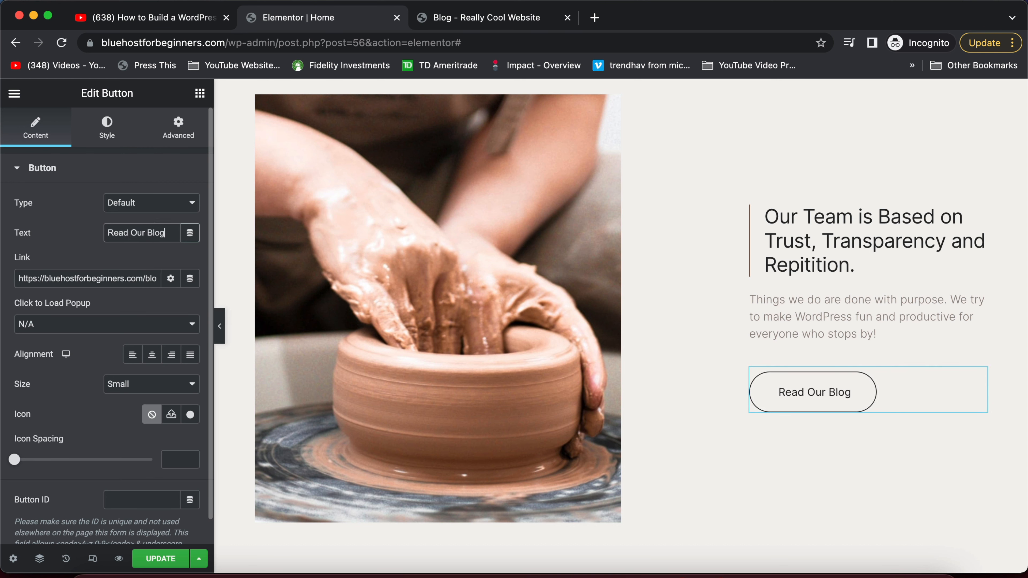
click(149, 561)
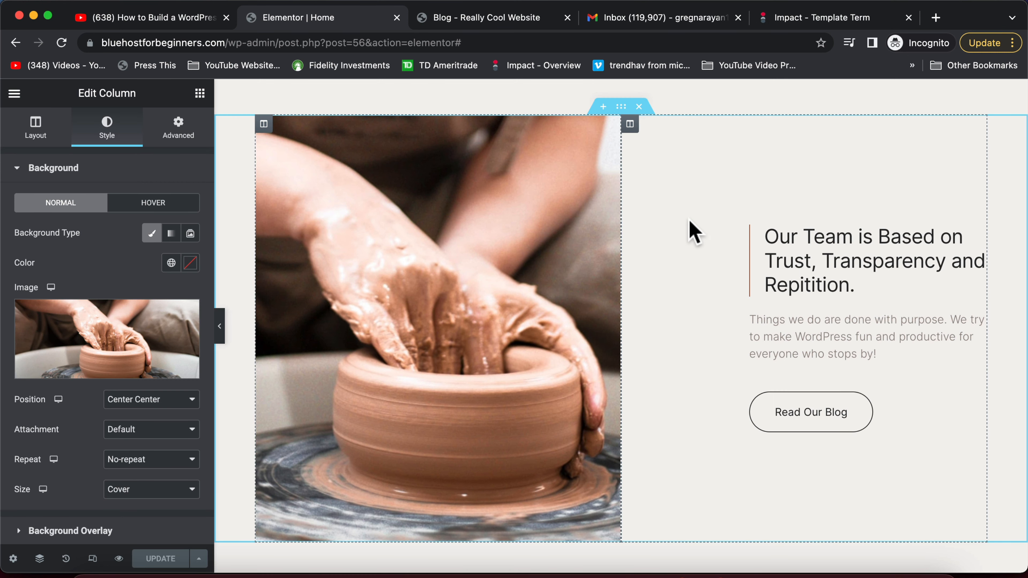
Select the about section's image column and start choosing its background image
scroll(448, 216, up, 1)
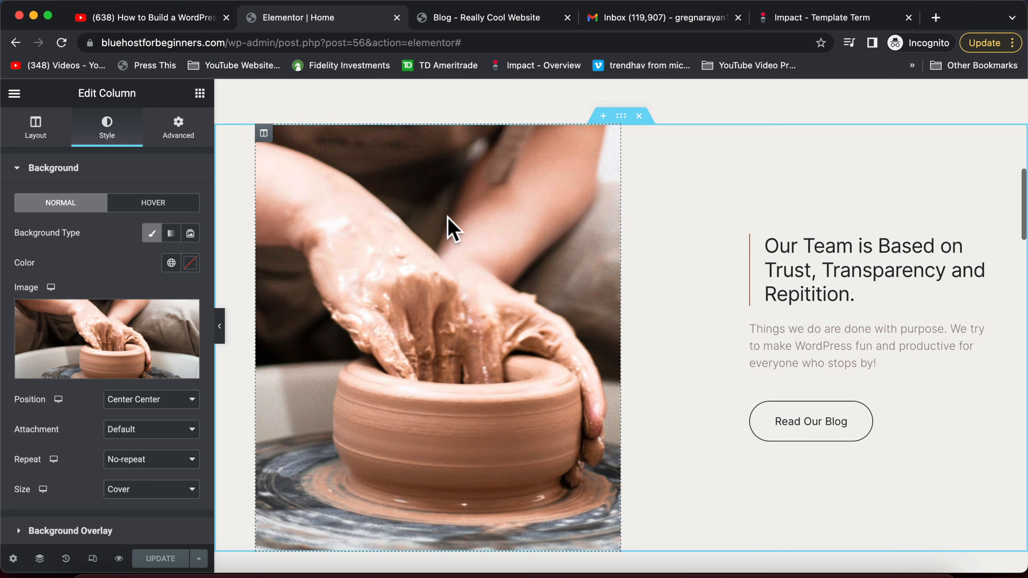
scroll(447, 216, down, 1)
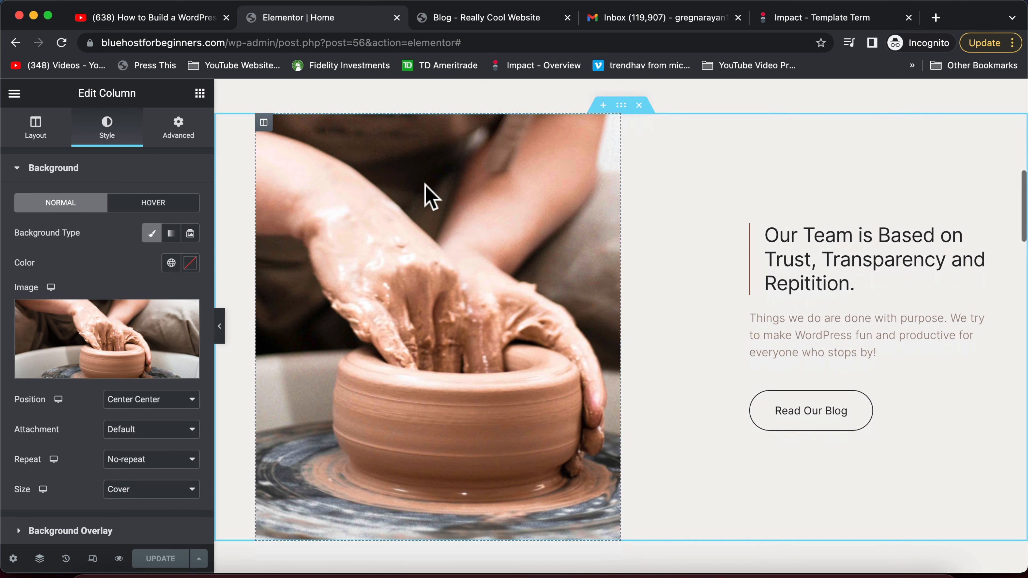
click(265, 123)
click(31, 128)
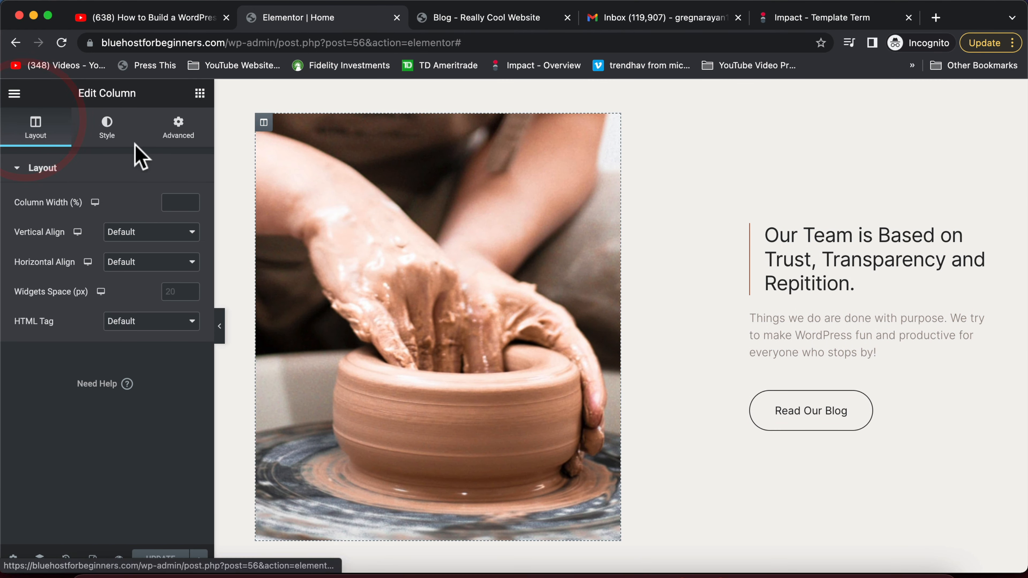
click(106, 127)
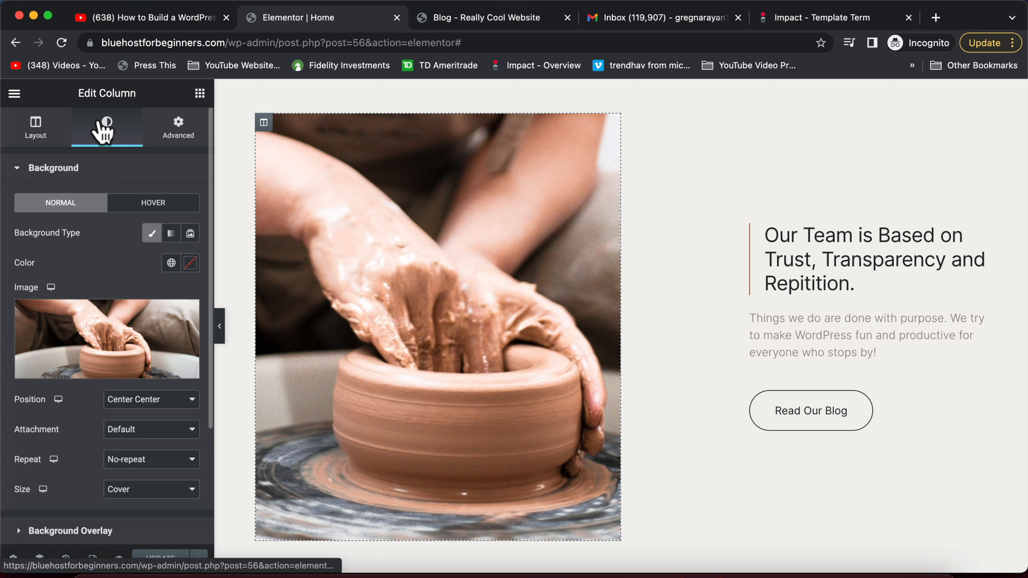
click(138, 348)
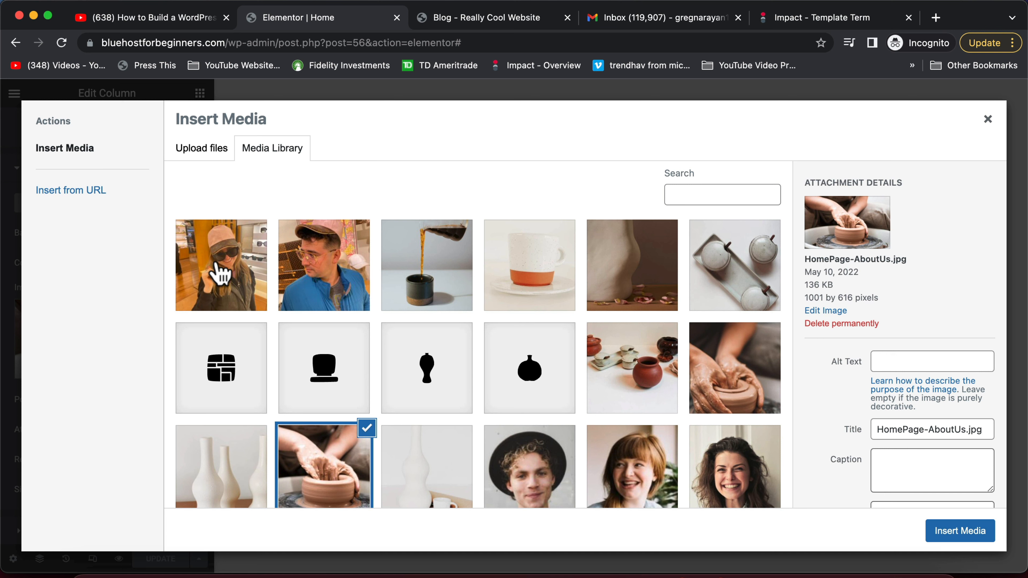
Set the photo of the woman in a pink cap as the column's background image
click(235, 284)
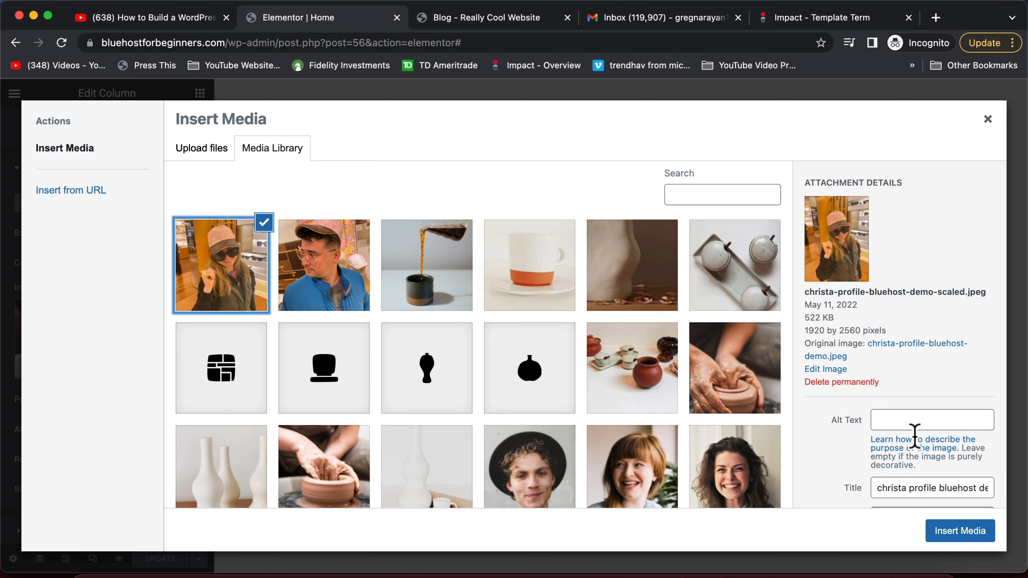
click(963, 533)
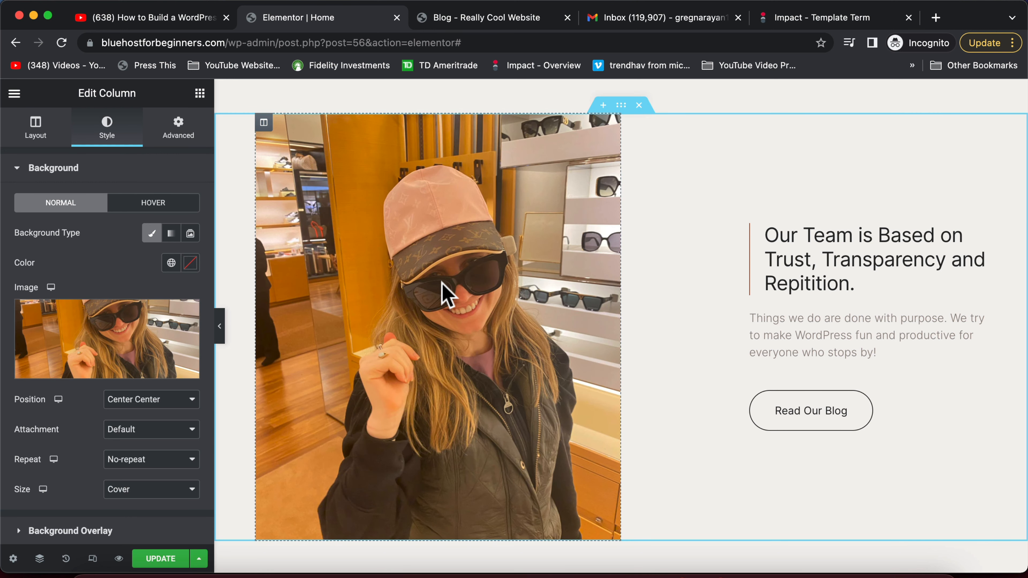
click(95, 342)
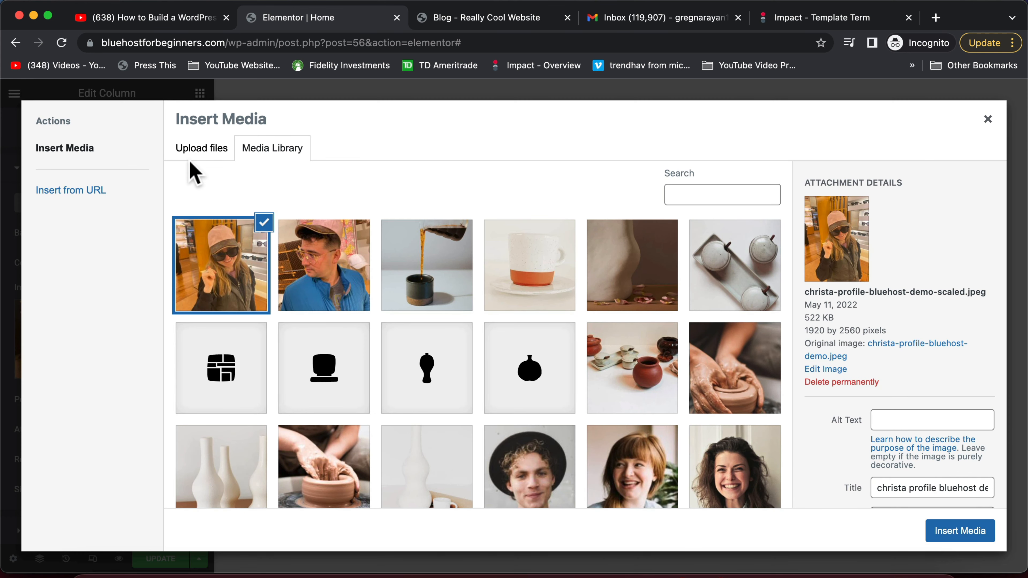
click(203, 153)
click(265, 151)
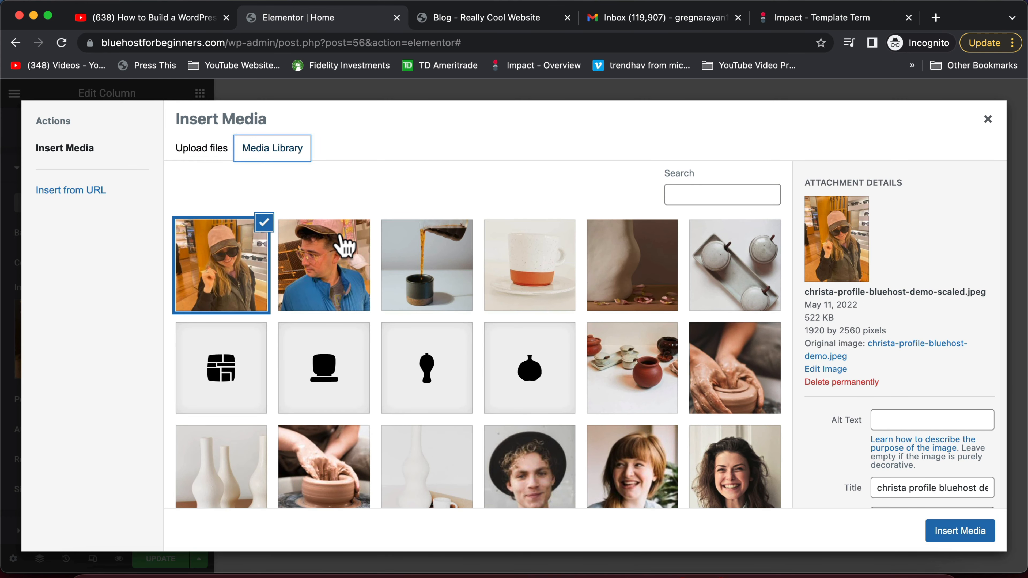
click(344, 242)
click(225, 248)
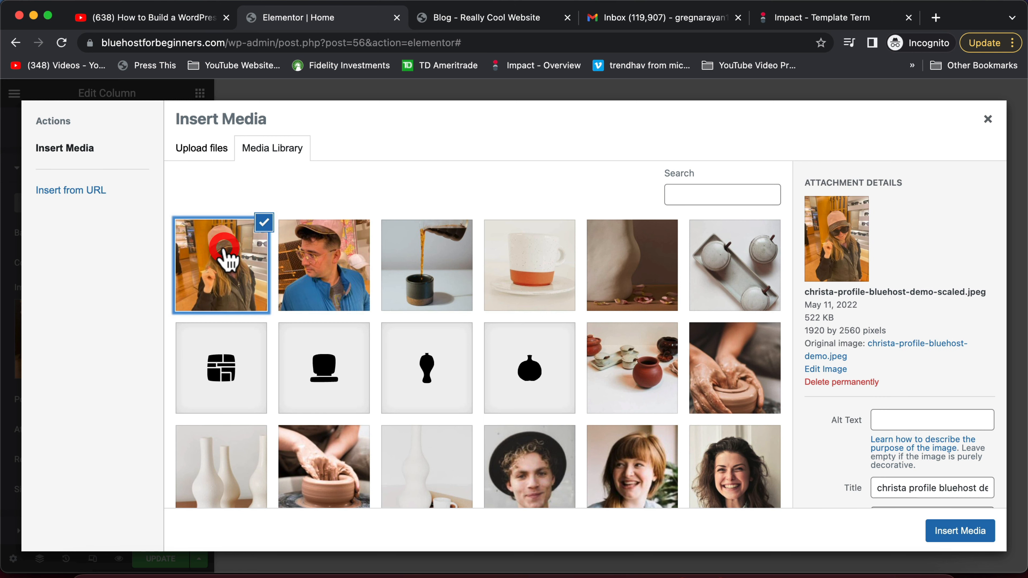
click(951, 534)
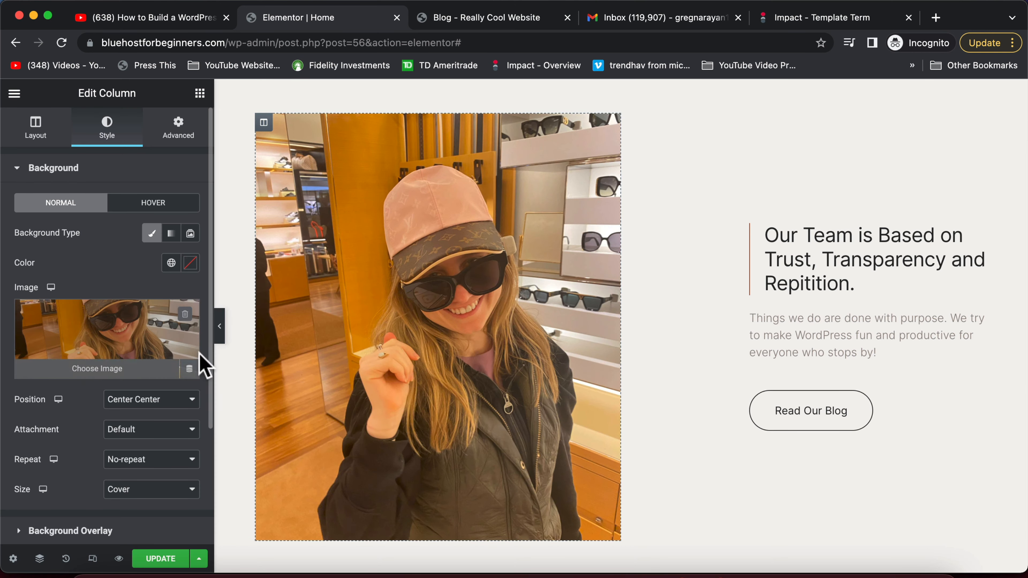
Update the home page in Elementor to save the new photo
scroll(435, 464, down, 2)
scroll(429, 454, down, 1)
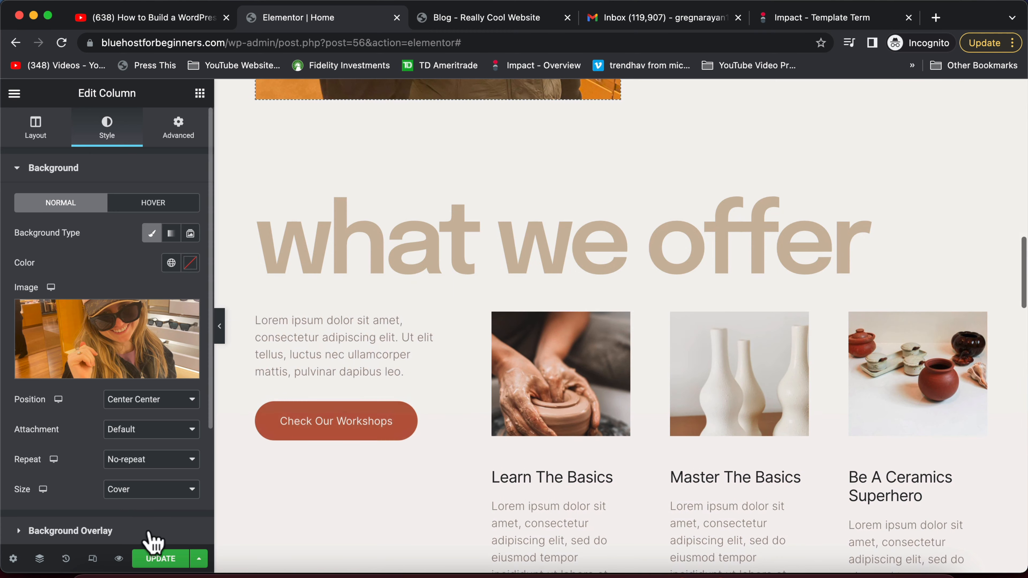
click(166, 555)
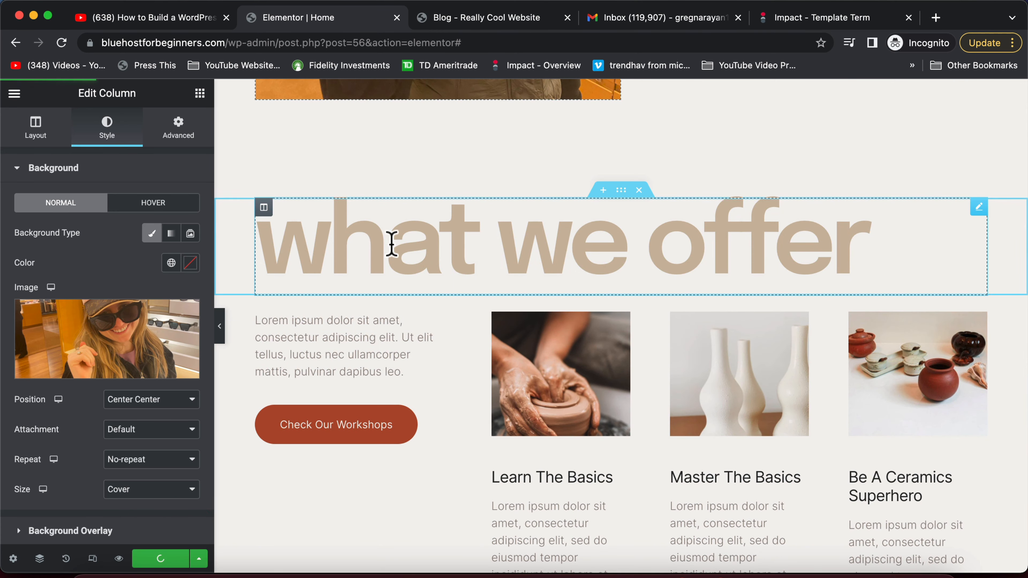
Review the live home page's new photos and blog button, then reopen it in Elementor
scroll(408, 255, up, 15)
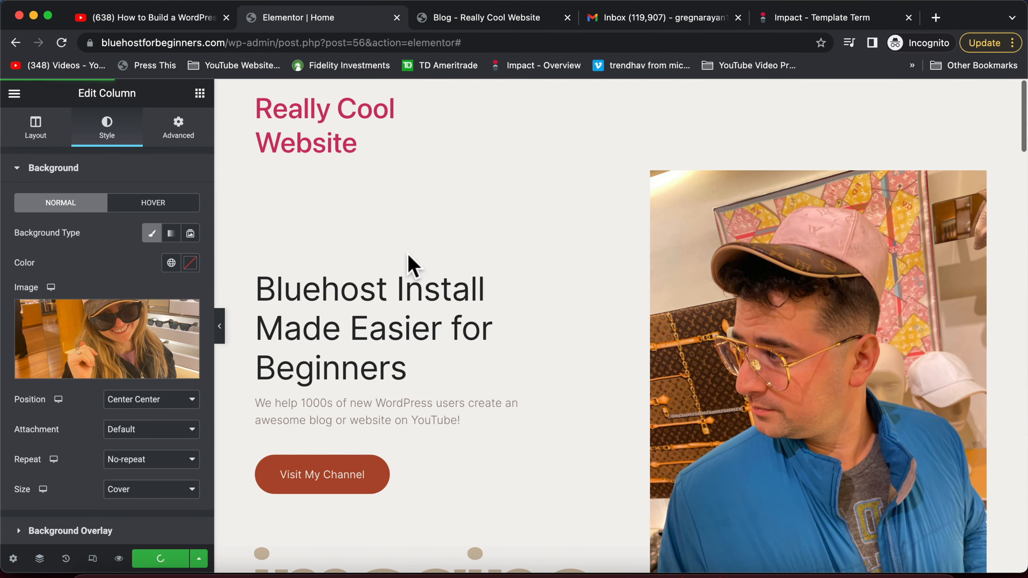
click(502, 23)
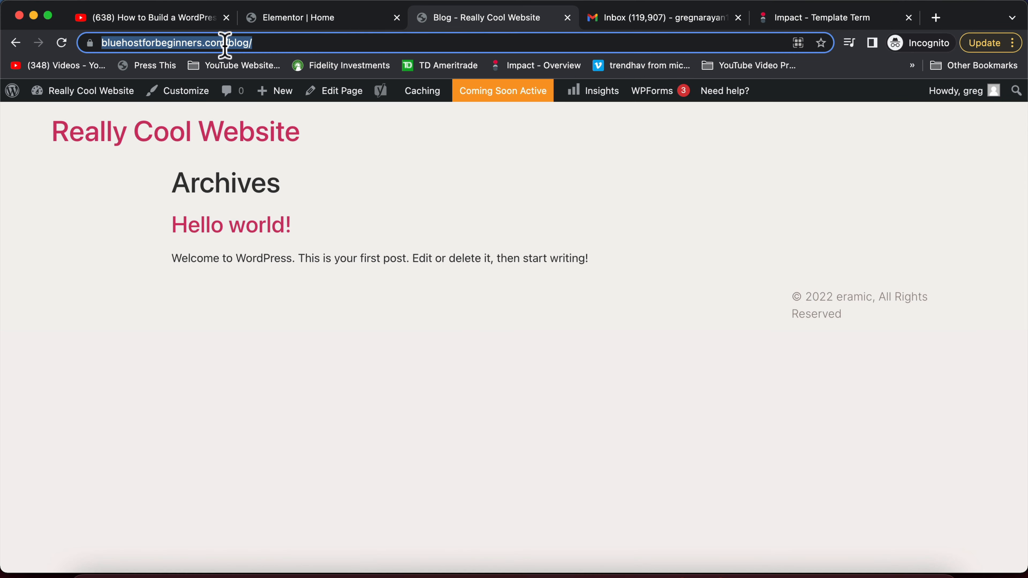
click(230, 142)
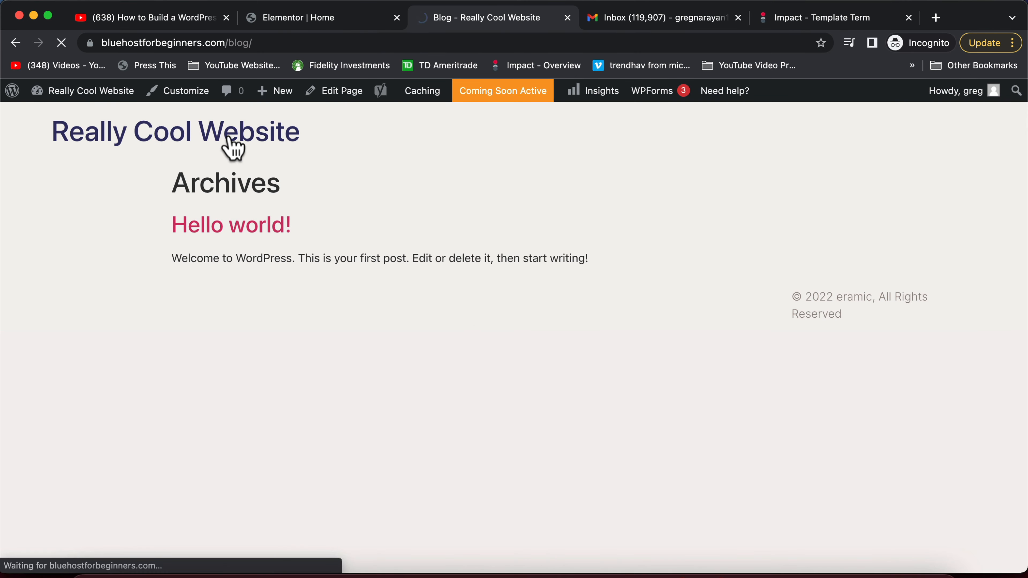
scroll(449, 361, down, 6)
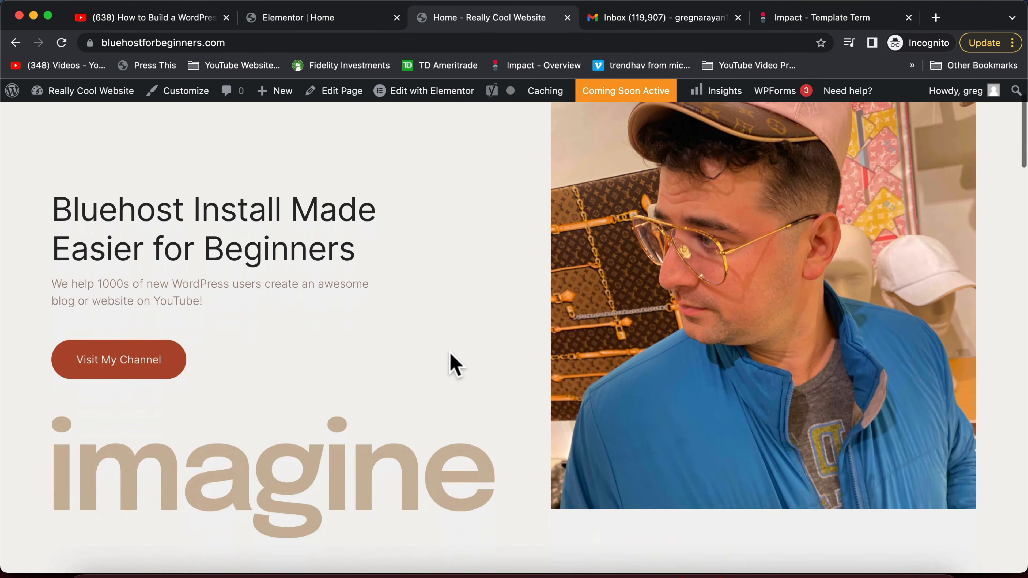
scroll(452, 358, down, 10)
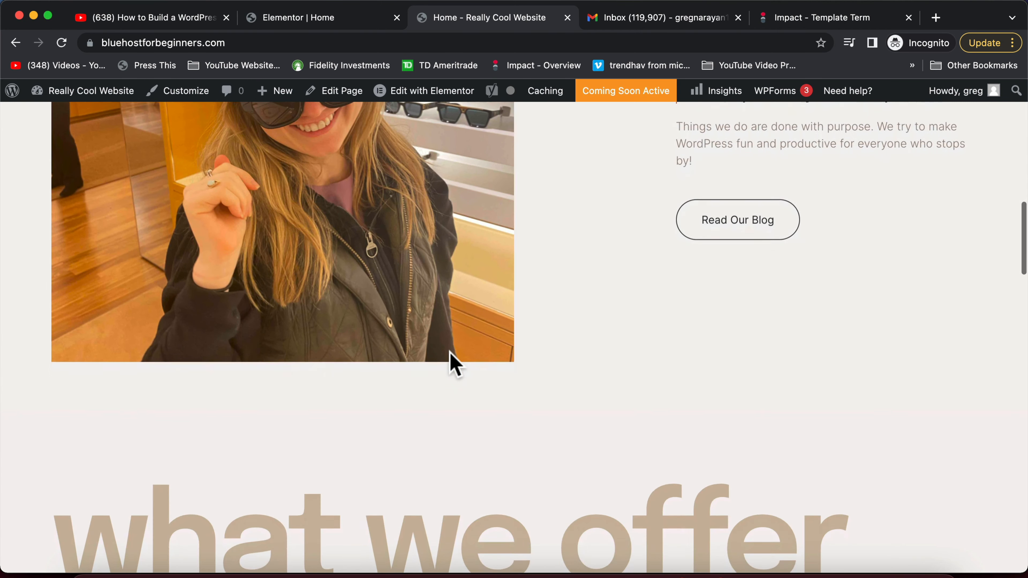
scroll(451, 361, up, 12)
scroll(450, 356, up, 5)
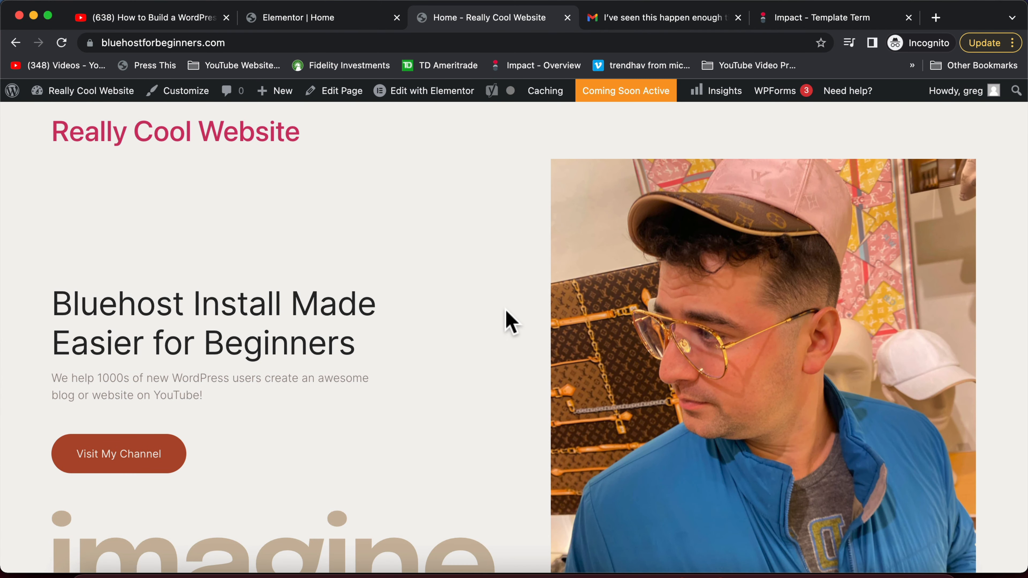
scroll(466, 247, down, 15)
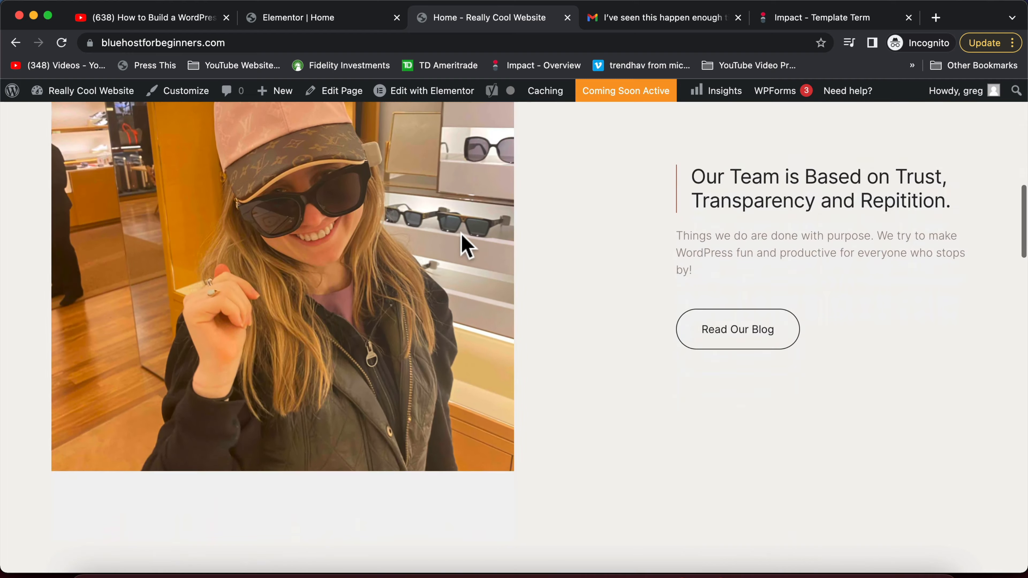
scroll(465, 245, down, 5)
scroll(464, 241, up, 8)
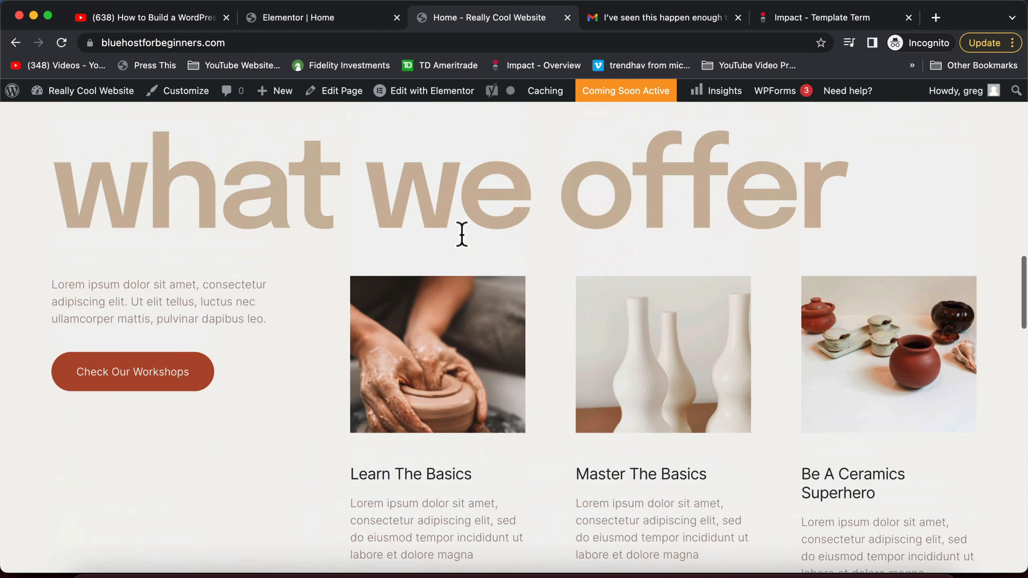
click(422, 93)
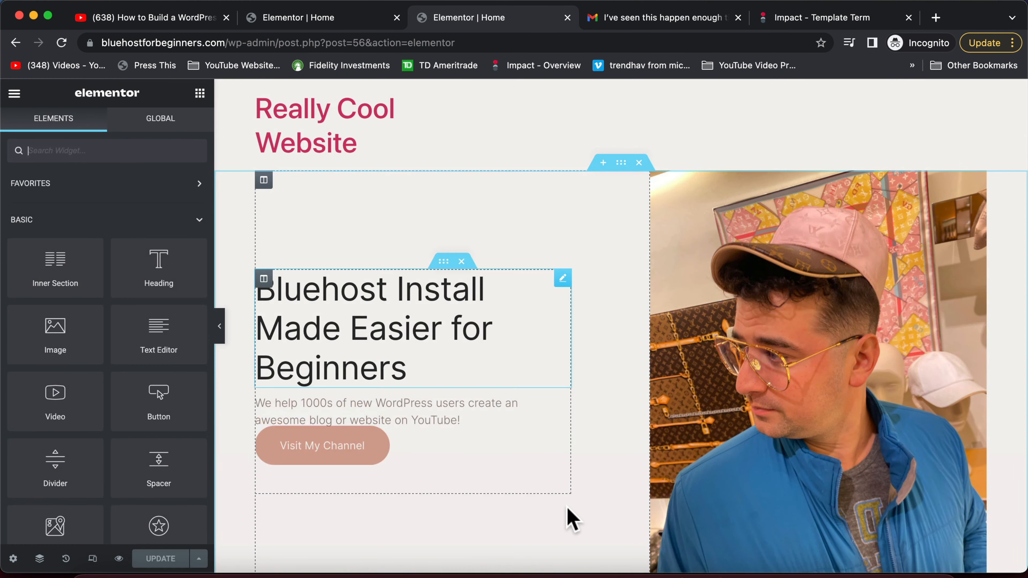
Delete the 'what we offer' heading section and the pottery images and workshops section
scroll(570, 521, down, 20)
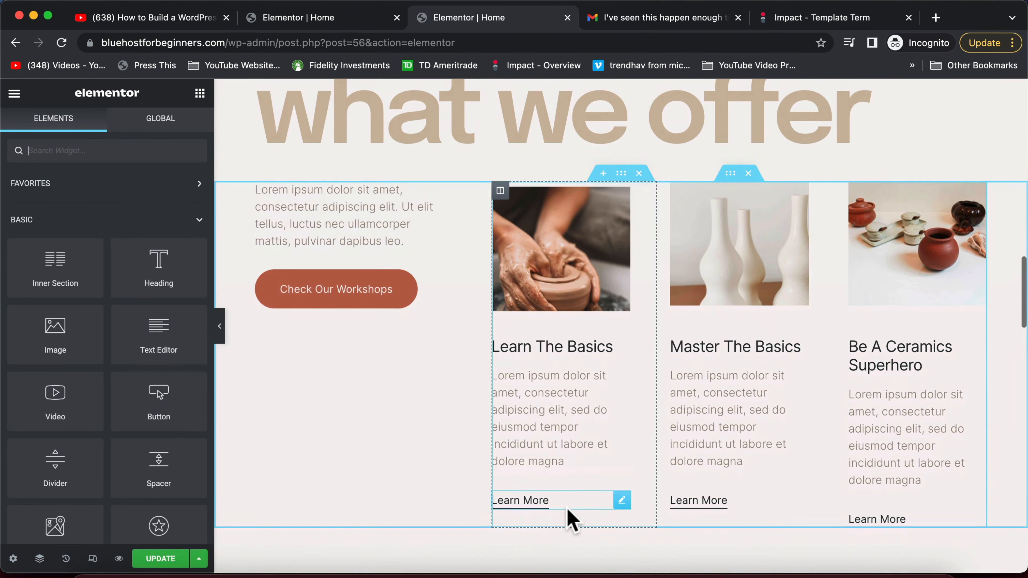
scroll(571, 520, up, 3)
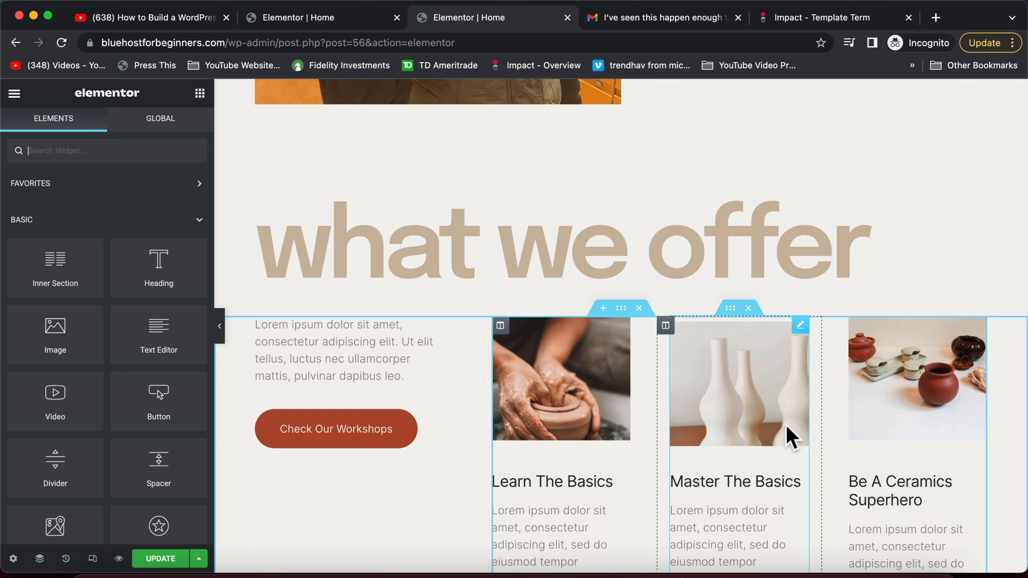
scroll(789, 436, down, 3)
scroll(645, 328, up, 2)
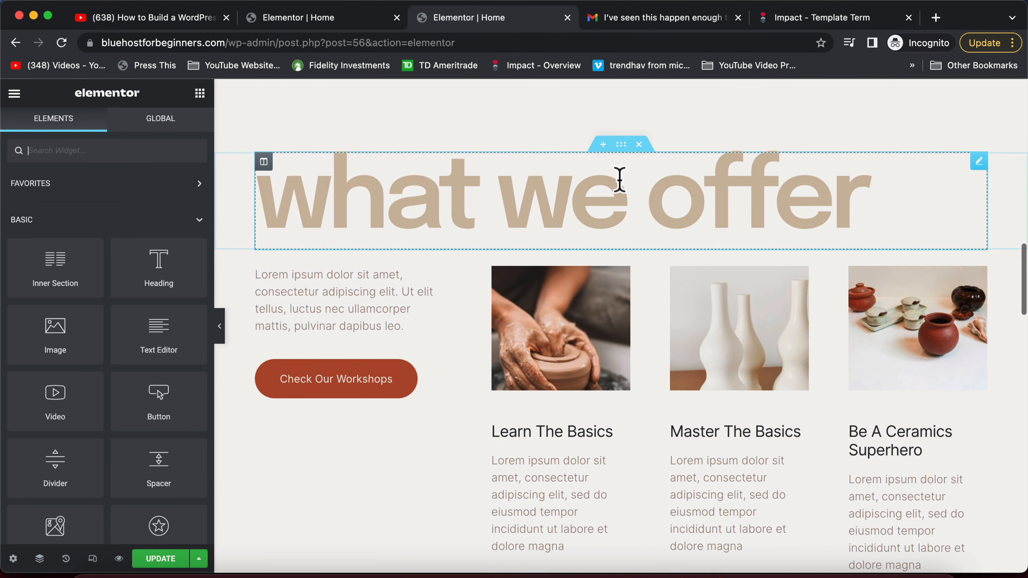
scroll(620, 180, up, 1)
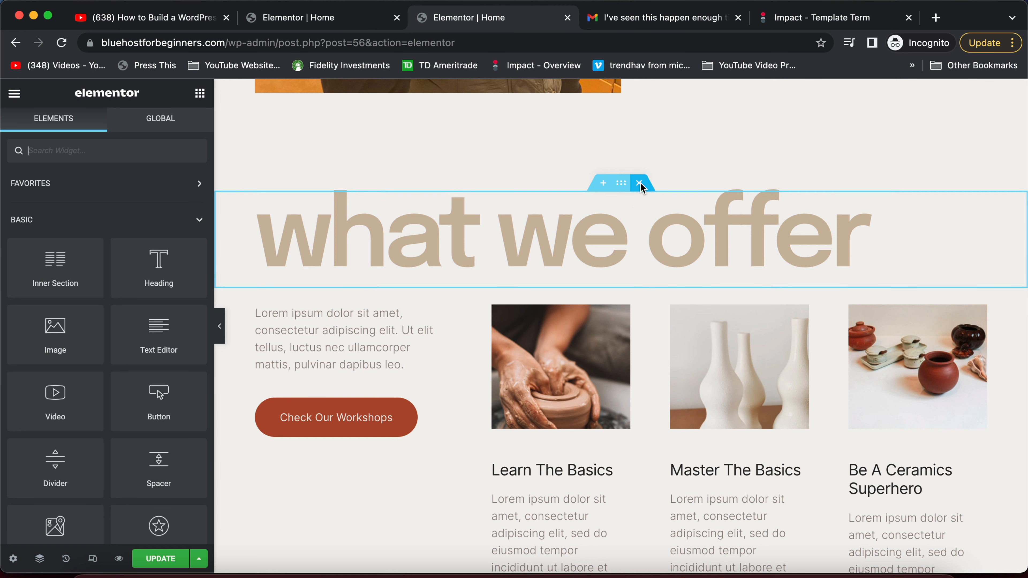
click(639, 184)
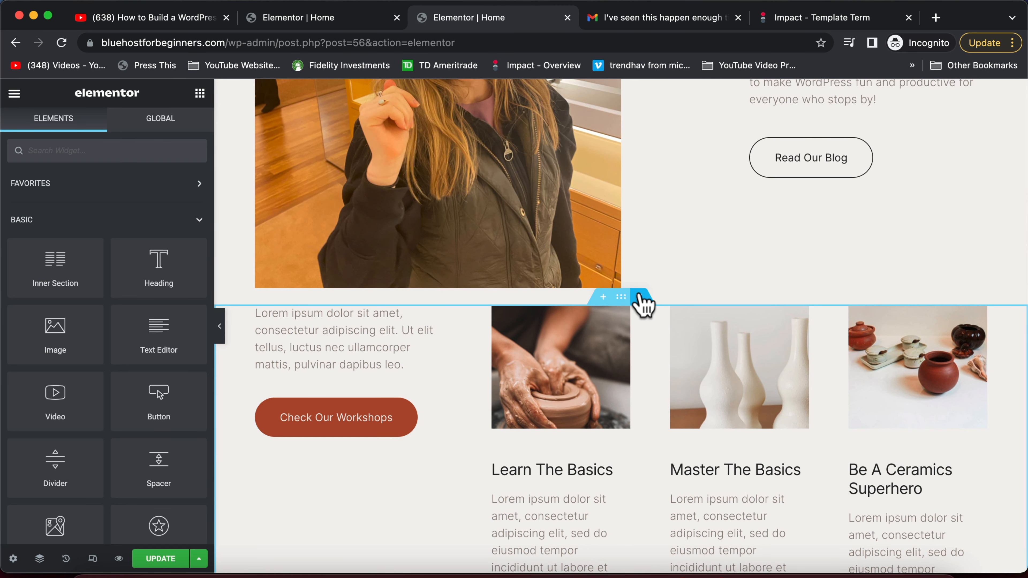
click(639, 298)
scroll(637, 305, down, 5)
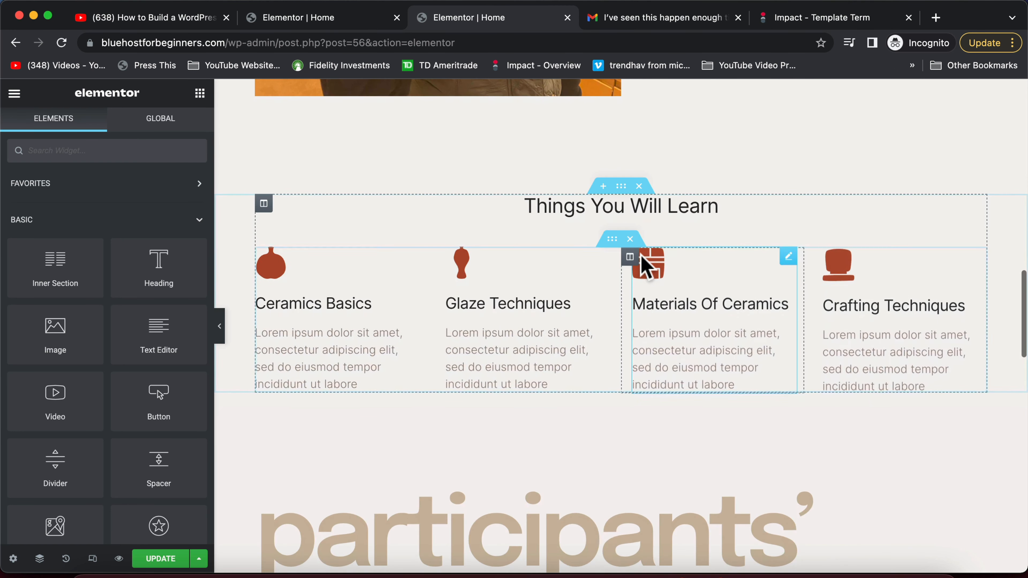
Retitle the heading 'Testimonials' and the first two boxes 'NYTimes' and 'The Gazette'
click(643, 211)
triple_click(647, 209)
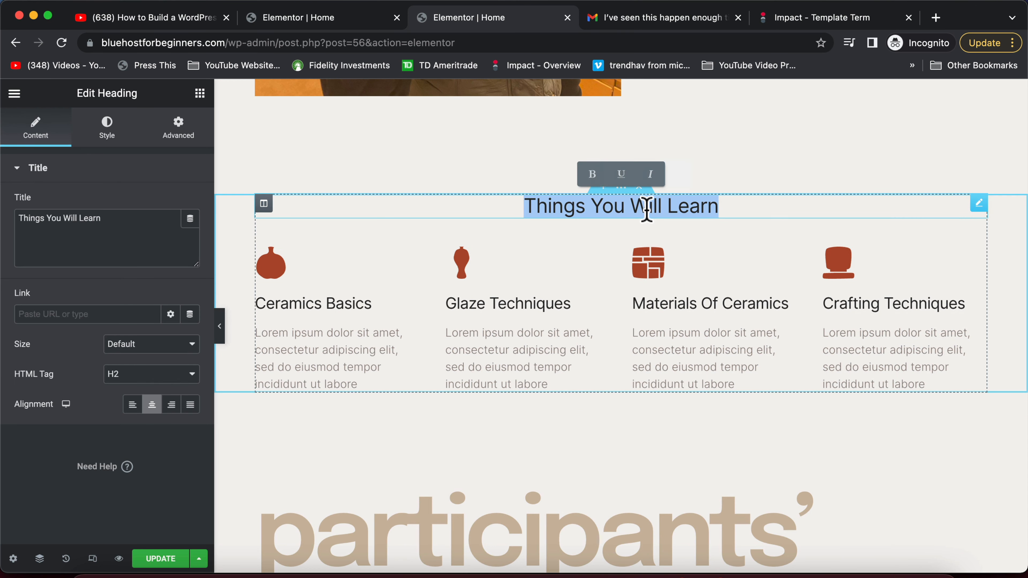
text(Testimonials)
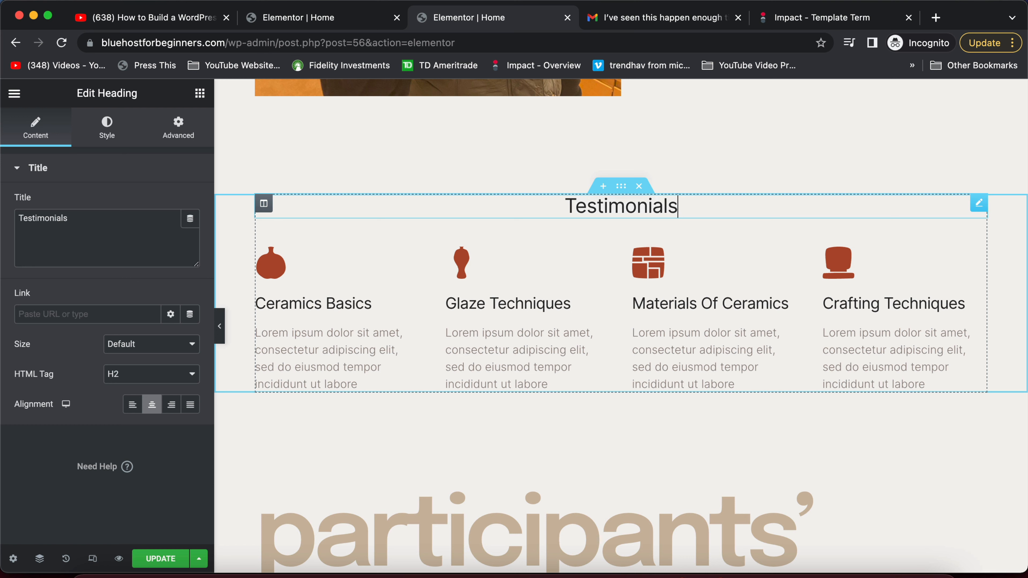
triple_click(350, 302)
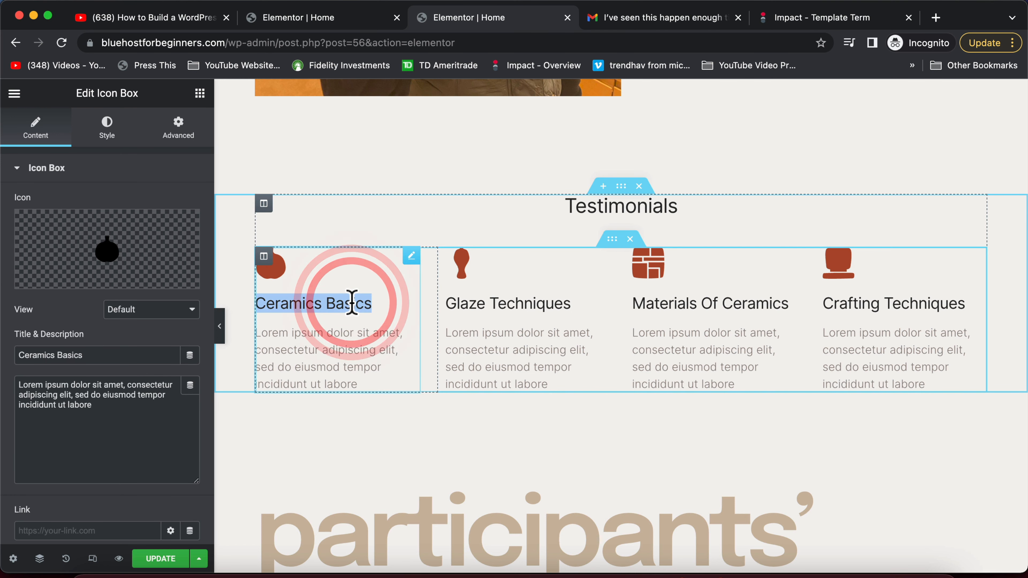
text(NYTimes)
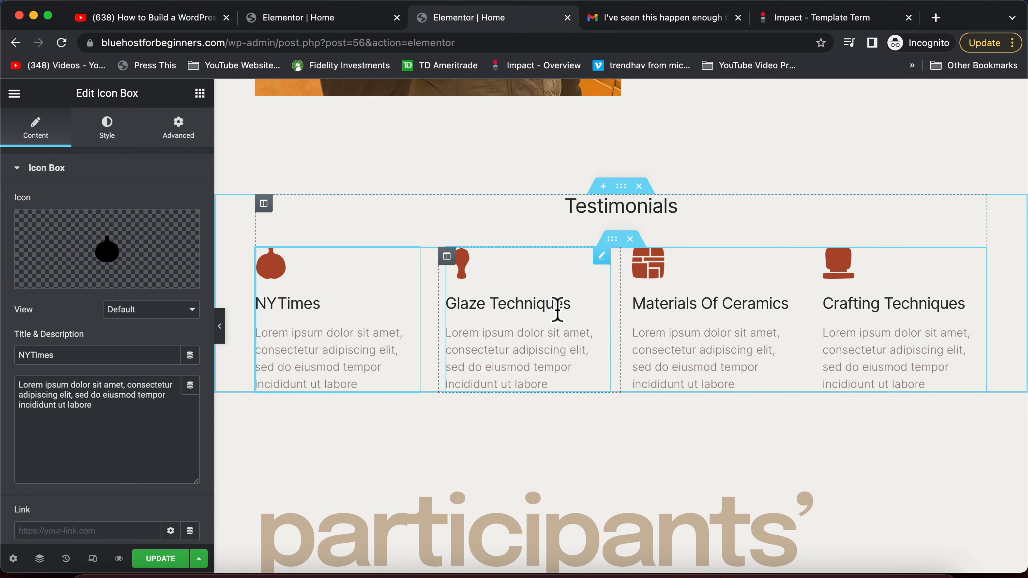
triple_click(539, 301)
text(The Gazet)
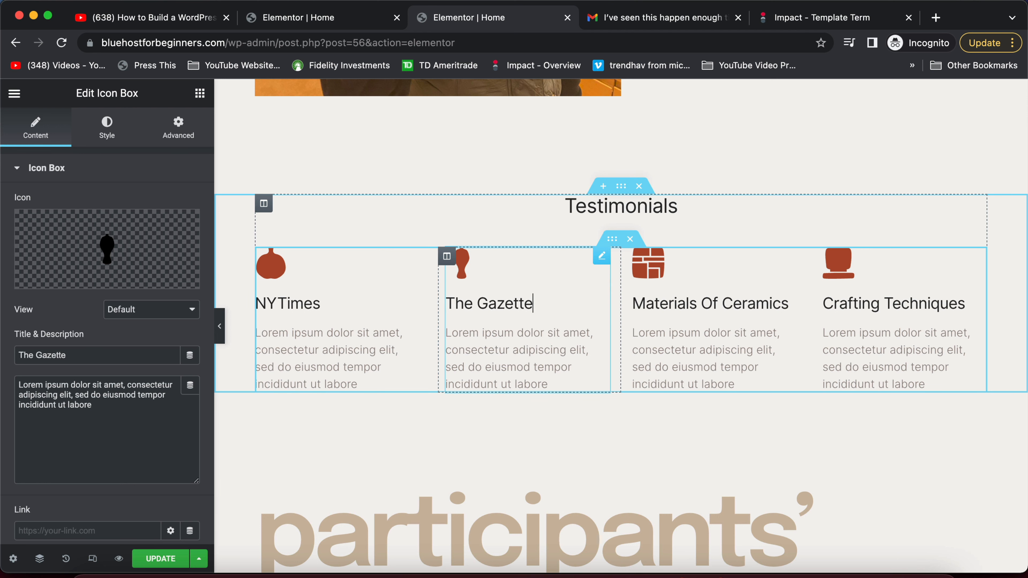
text(all St Journal)
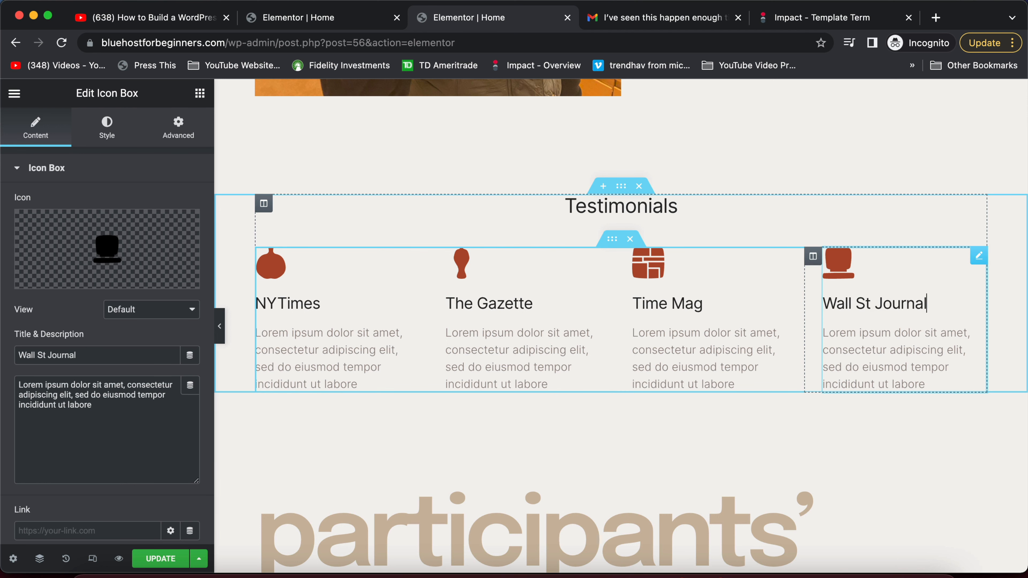
Review the NYTimes, The Gazette, Time Mag and Wall St Journal boxes' settings
click(681, 353)
double_click(681, 353)
double_click(567, 334)
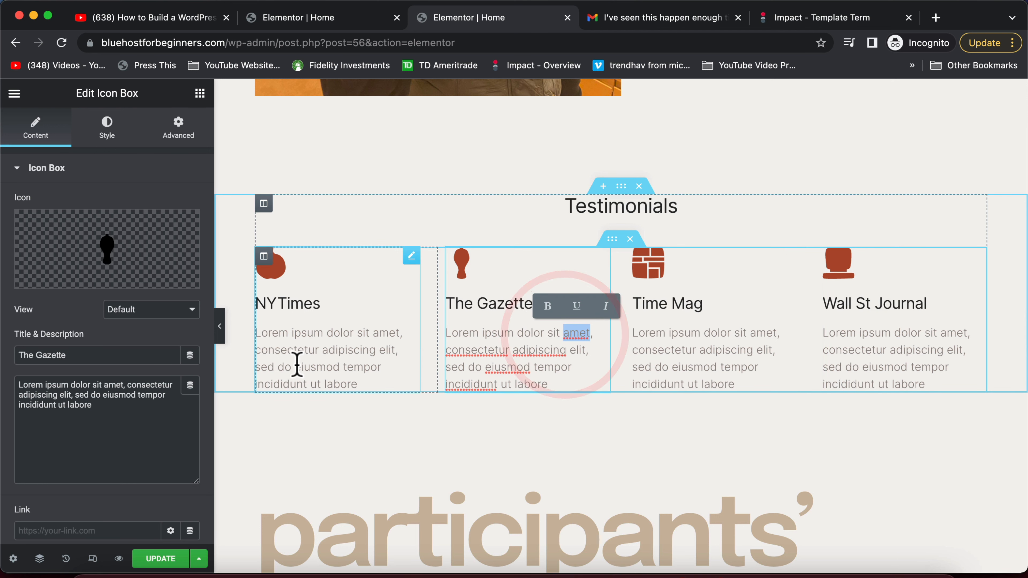
click(369, 381)
click(491, 383)
click(707, 382)
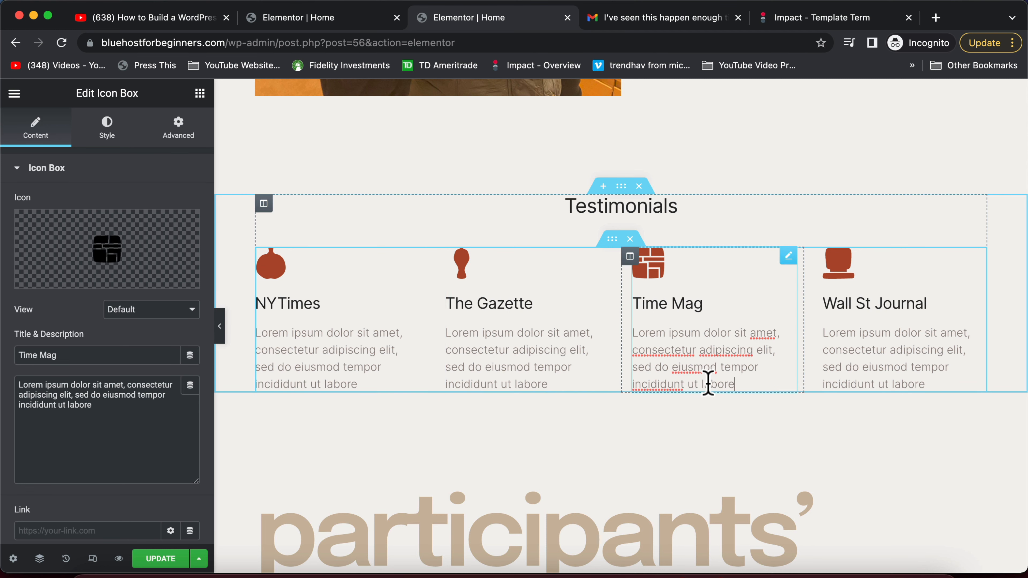
click(868, 381)
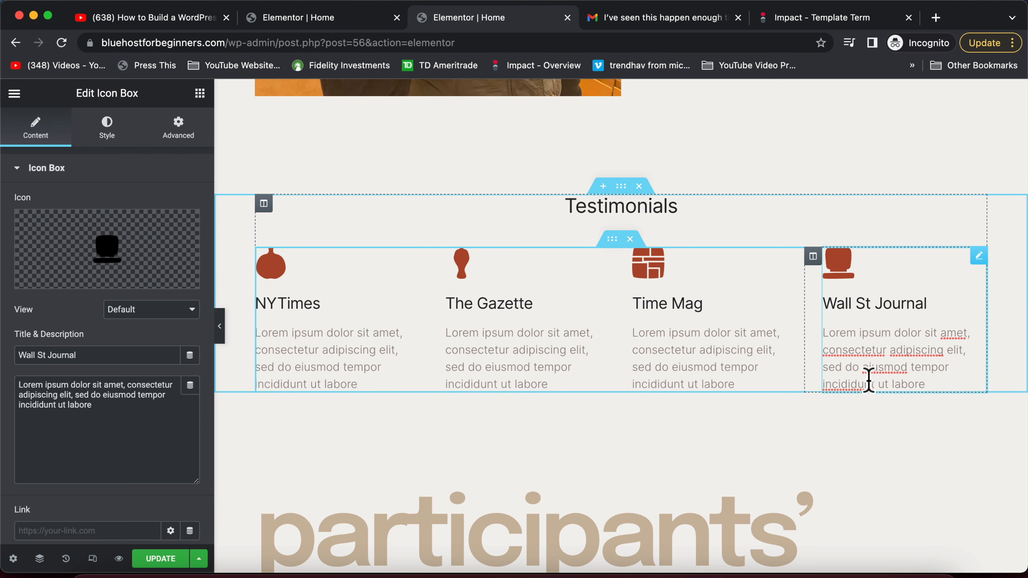
click(735, 380)
scroll(736, 377, down, 6)
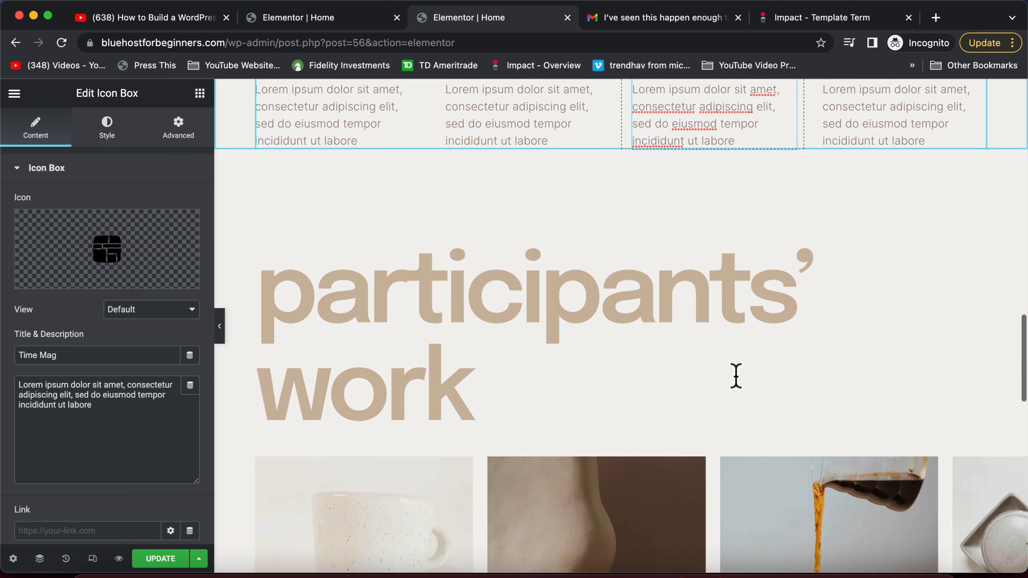
Delete the participants' work section, undo to restore it, and select its image carousel
scroll(736, 376, up, 6)
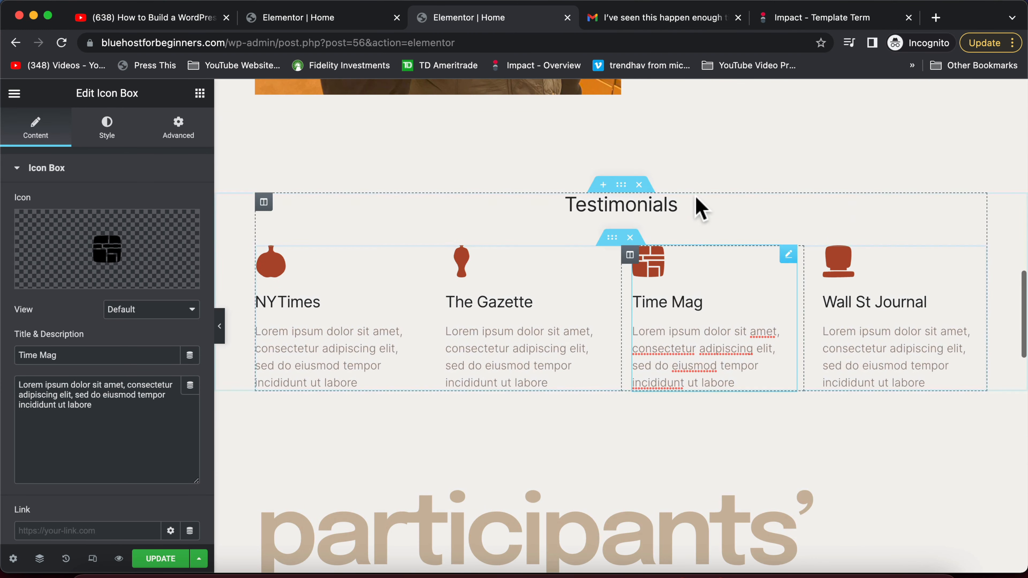
scroll(664, 230, up, 5)
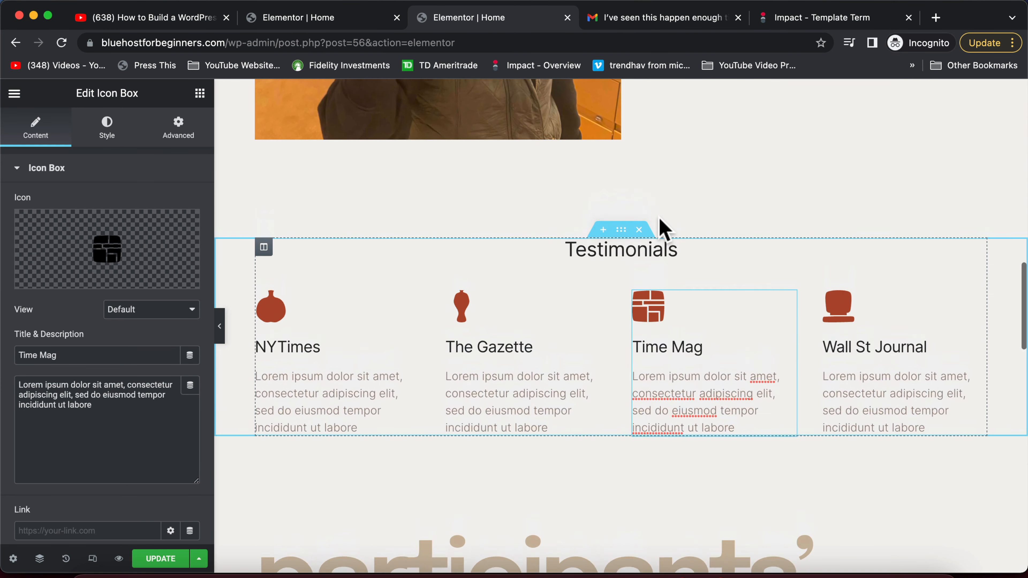
scroll(663, 230, down, 6)
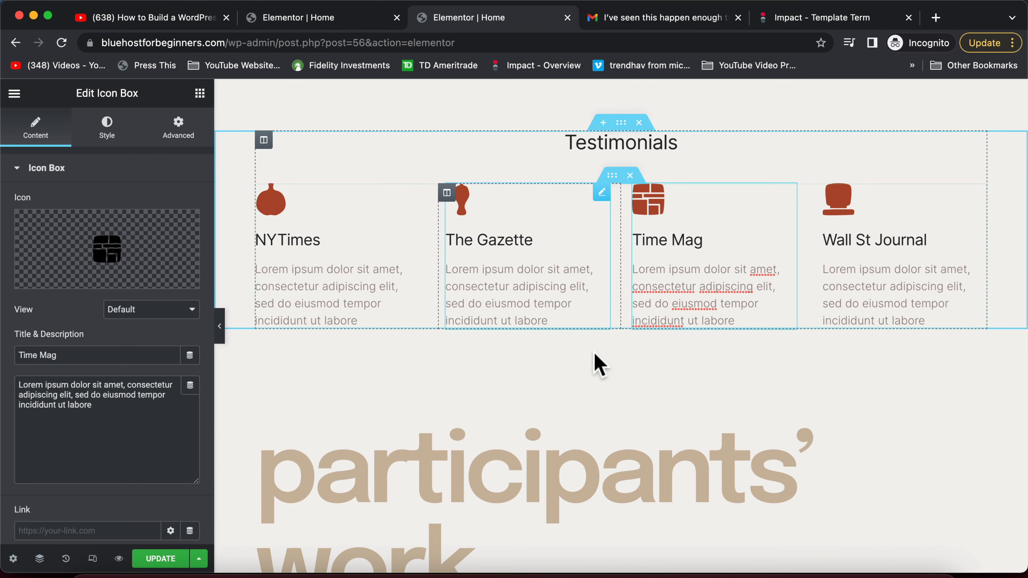
scroll(593, 360, down, 4)
scroll(594, 353, down, 1)
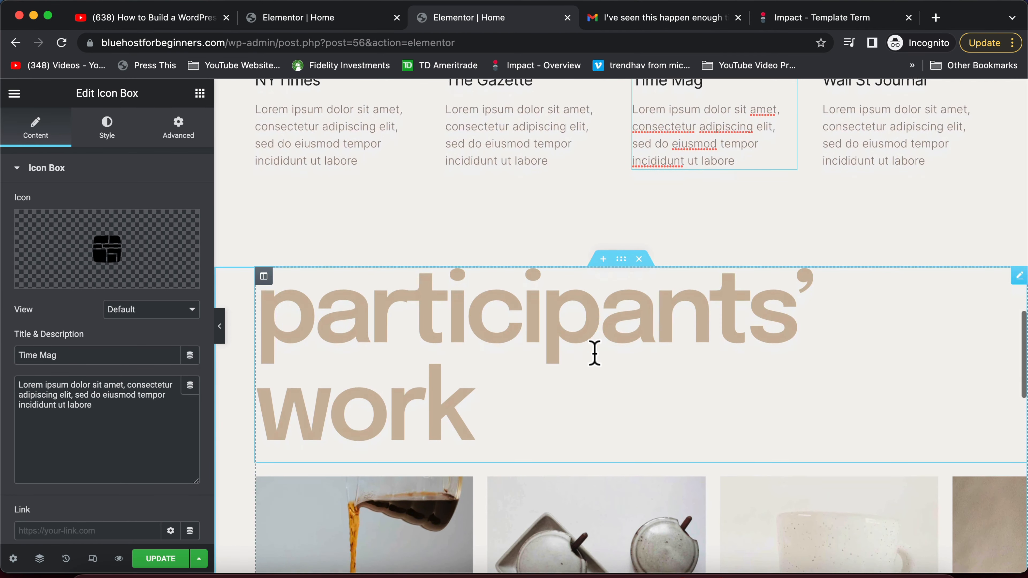
scroll(594, 279, down, 1)
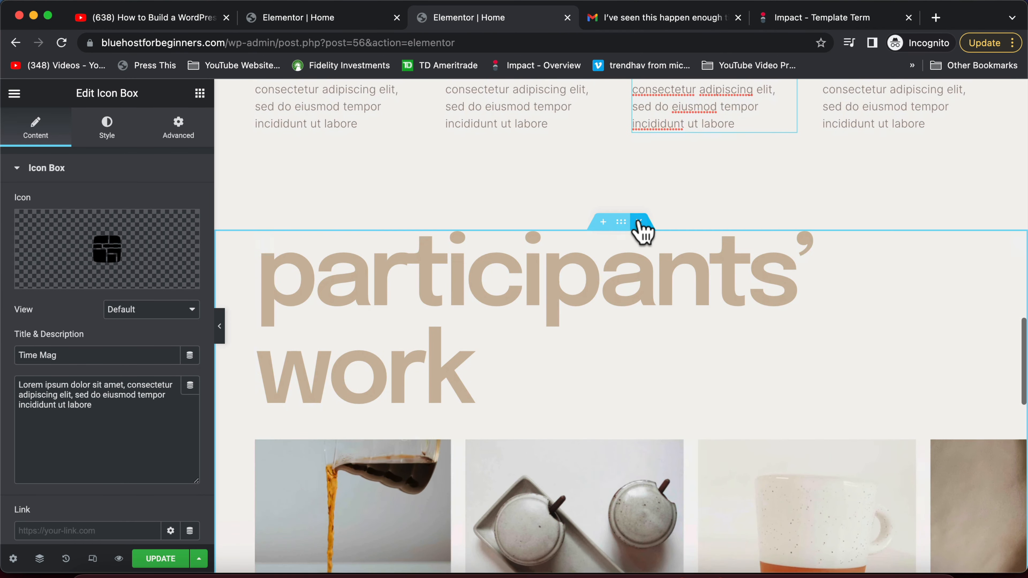
click(639, 221)
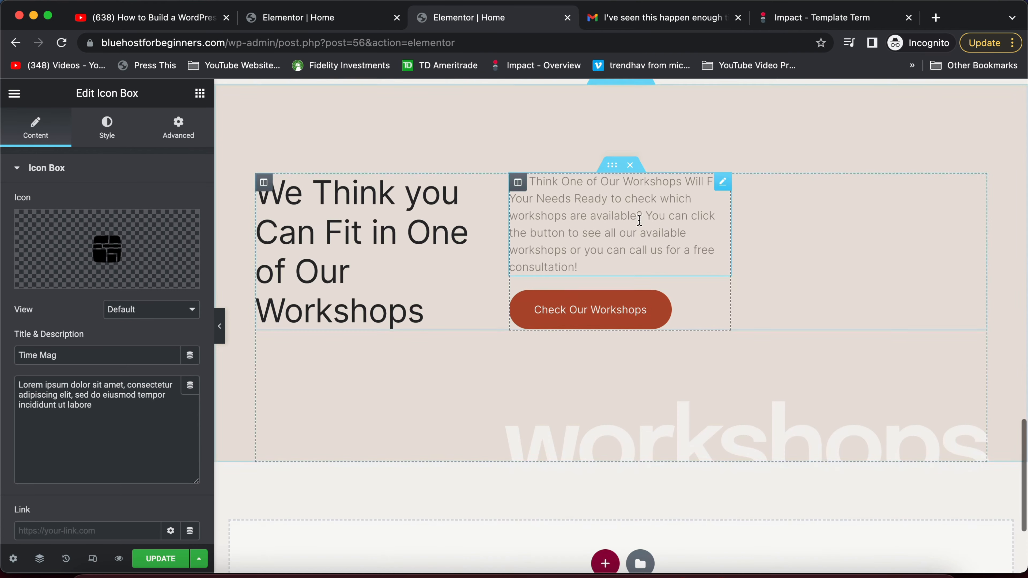
key(super+z)
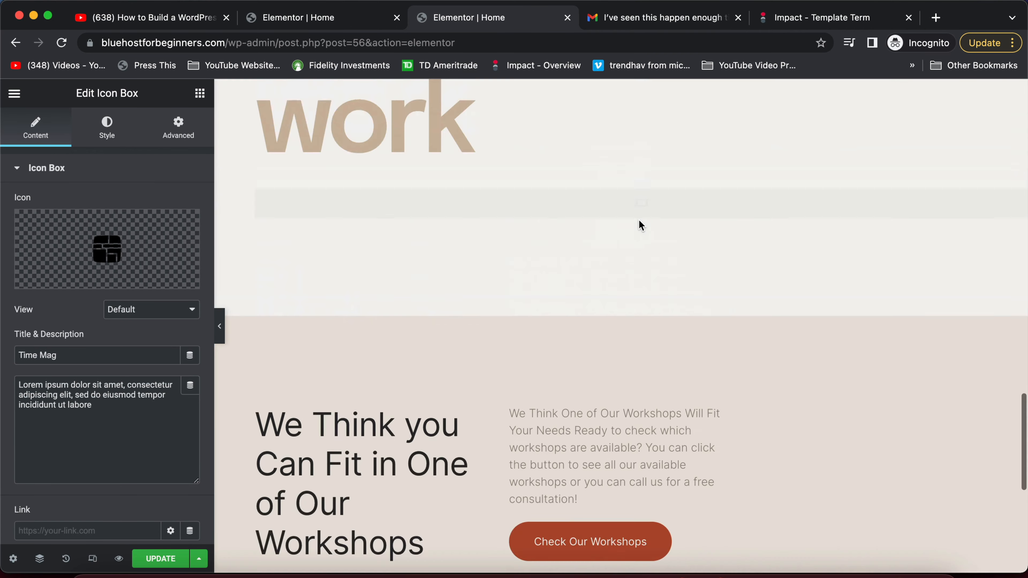
scroll(655, 373, down, 9)
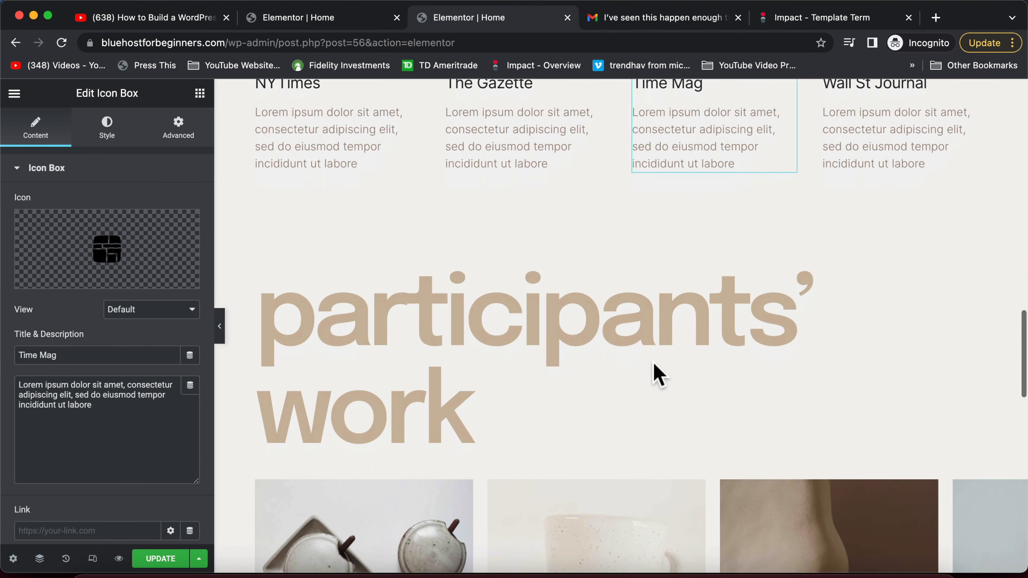
scroll(657, 375, down, 2)
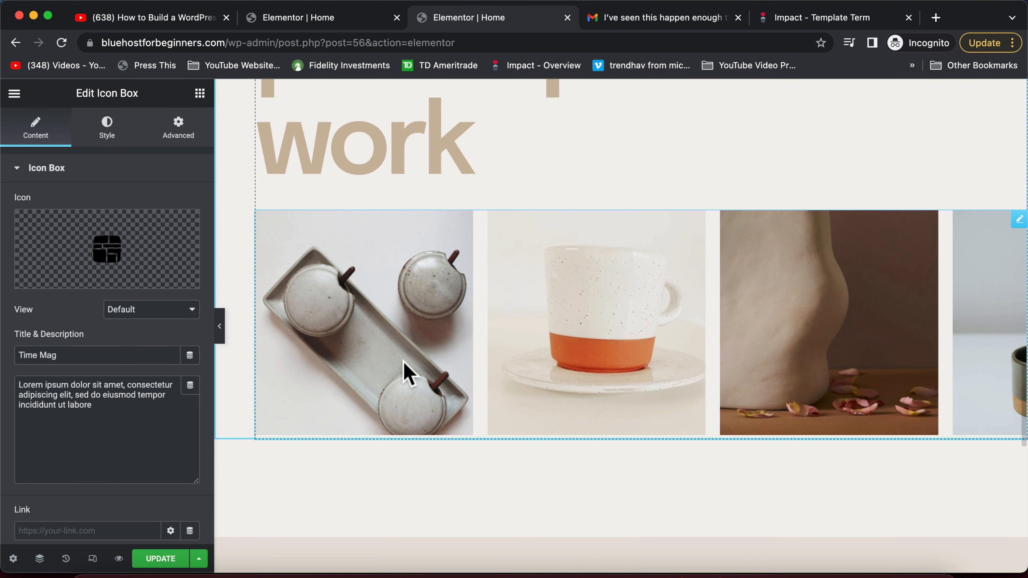
click(381, 294)
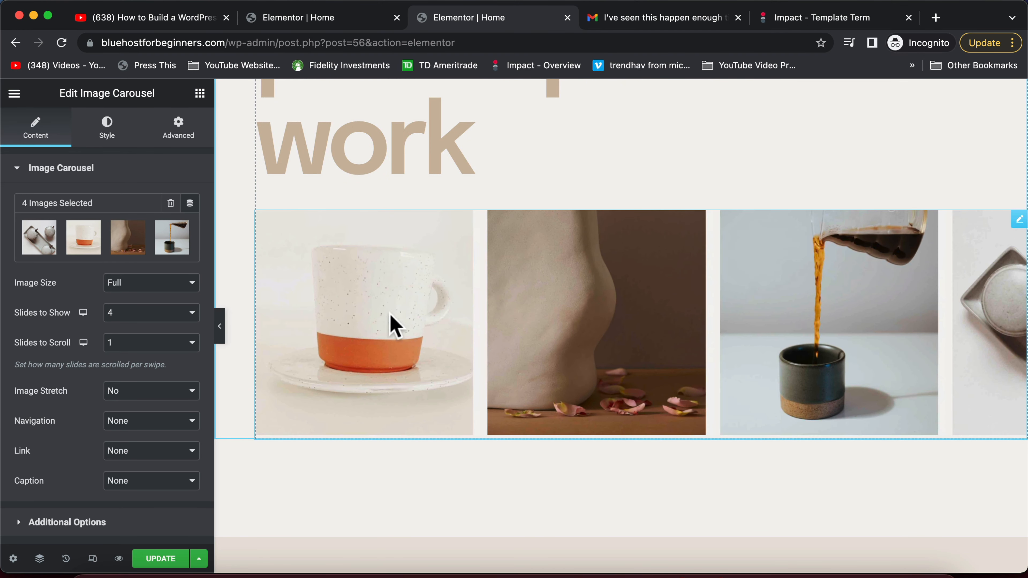
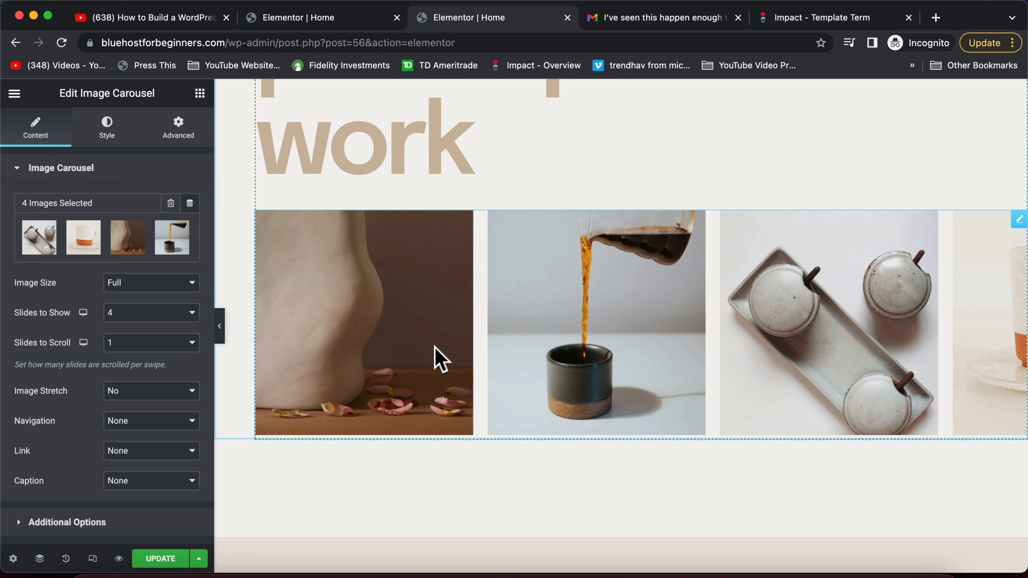
Remove the 'We Think you Can Fit in One of Our Workshops' section from the home page
scroll(436, 352, down, 10)
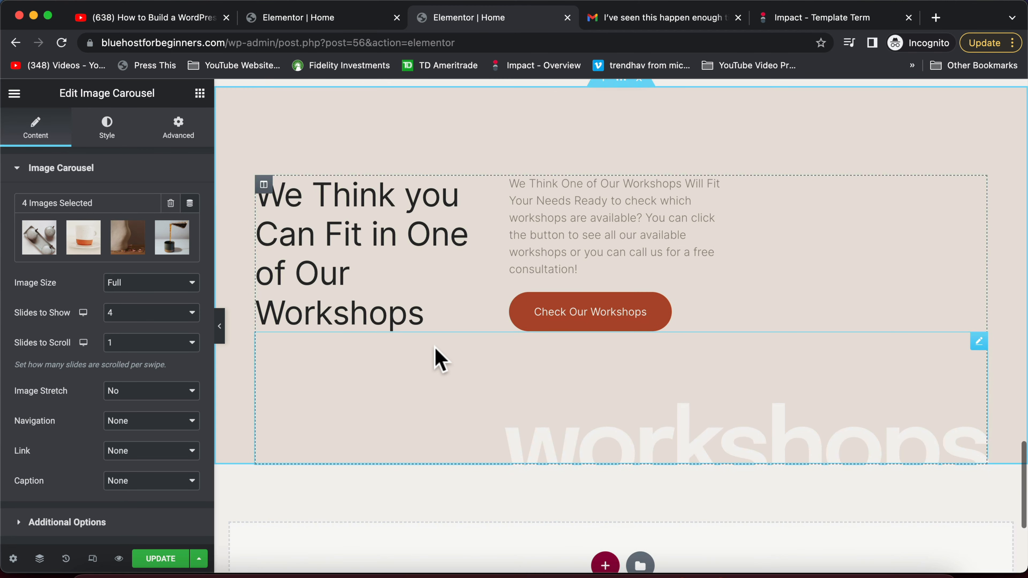
scroll(436, 352, down, 1)
scroll(525, 281, up, 3)
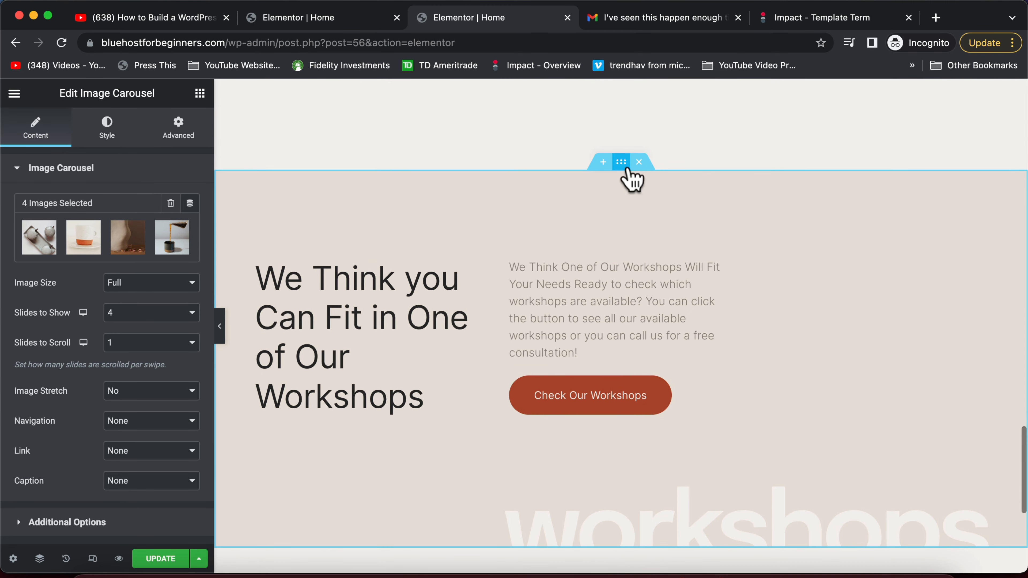
click(638, 161)
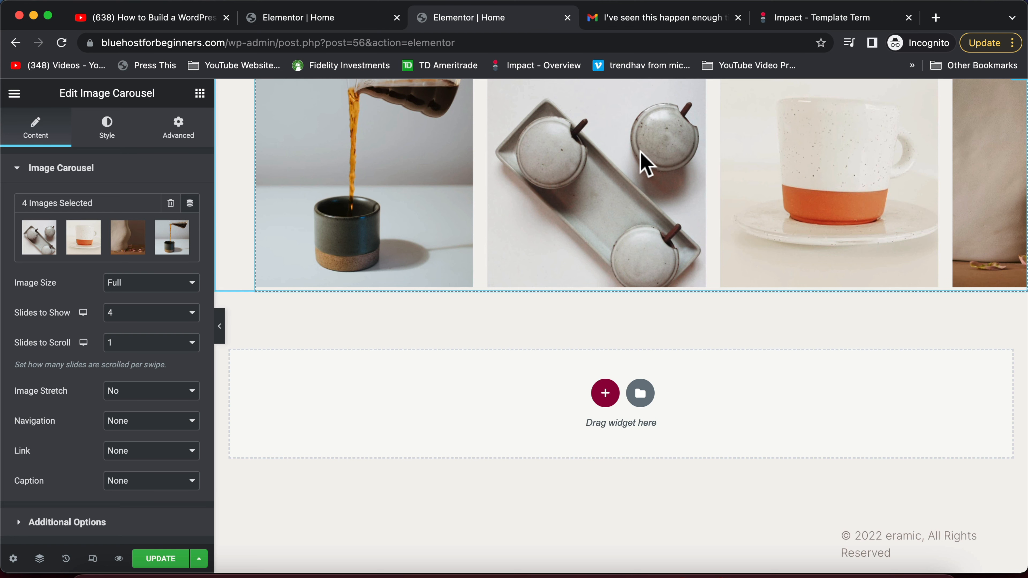
scroll(654, 267, up, 12)
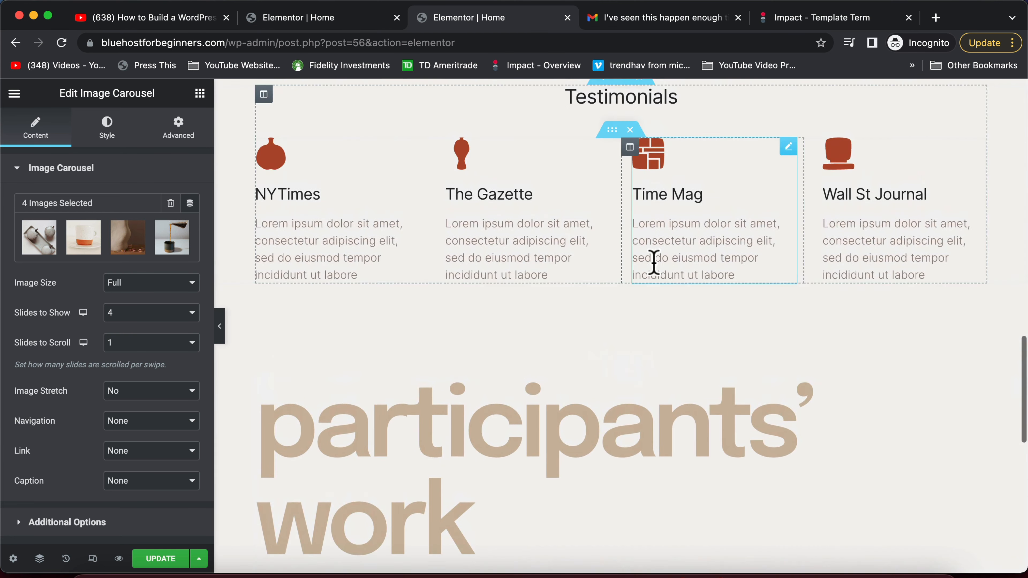
scroll(654, 263, down, 3)
Change the participants' work heading to 'portfolio' and update the page
click(495, 393)
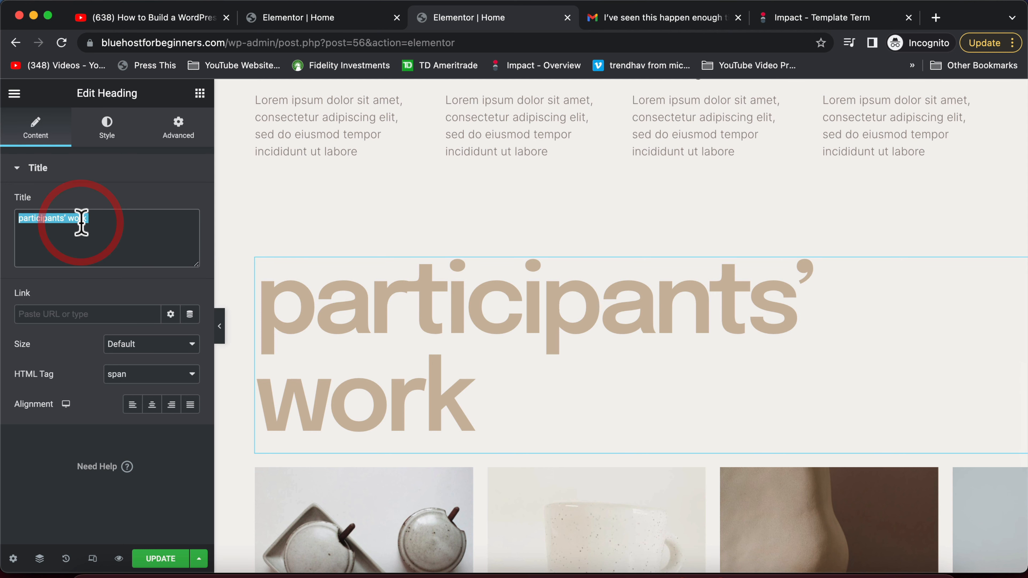
text(portfoliop)
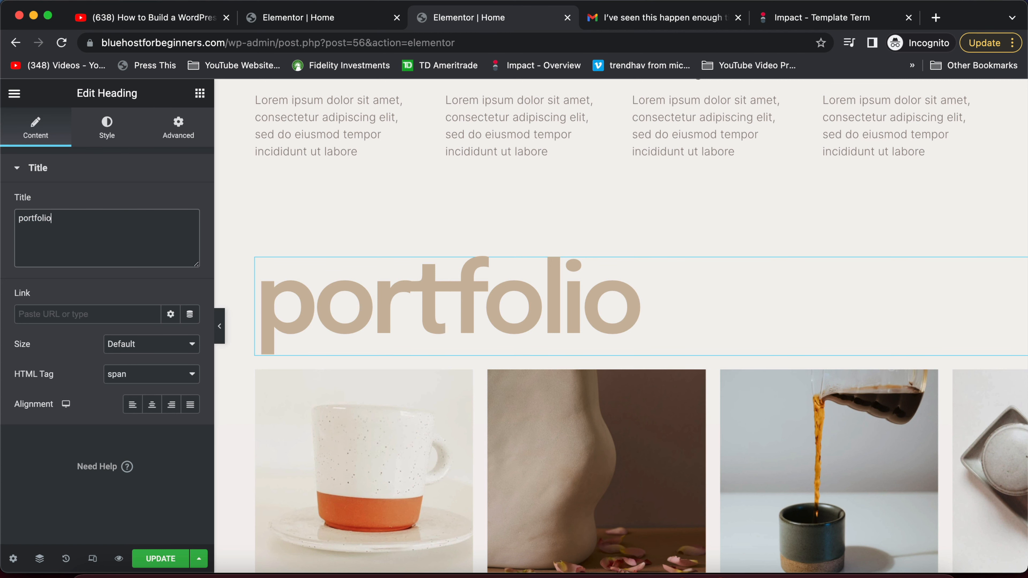
click(150, 559)
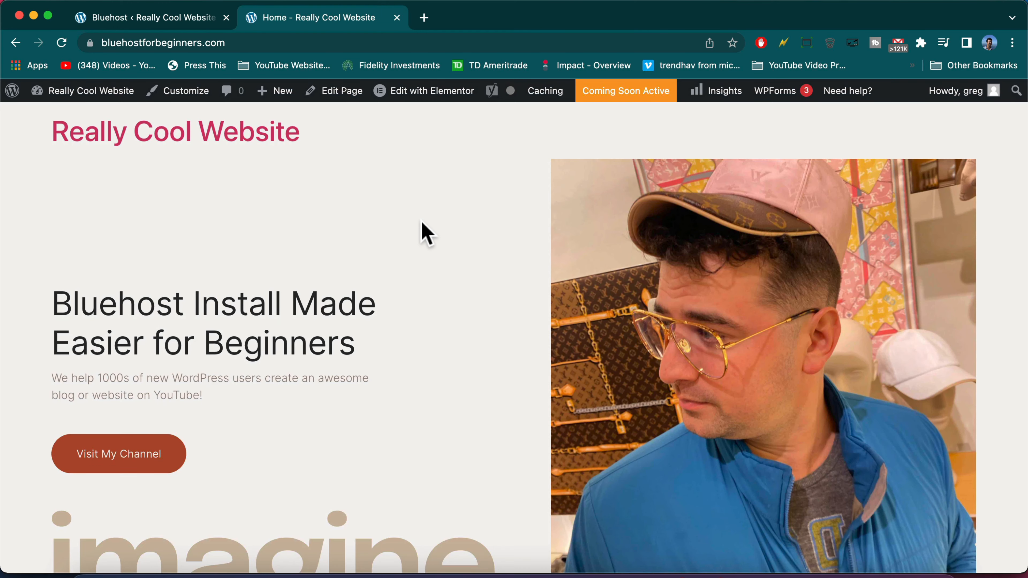
Scroll the live 'Really Cool Website' home page from hero through Testimonials to the portfolio image row
scroll(422, 223, down, 8)
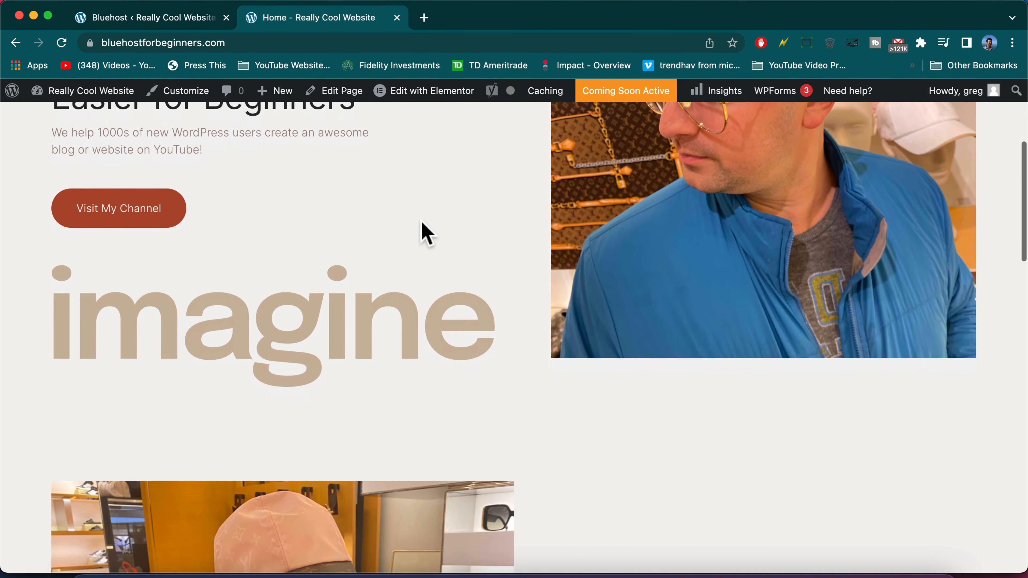
scroll(422, 223, down, 10)
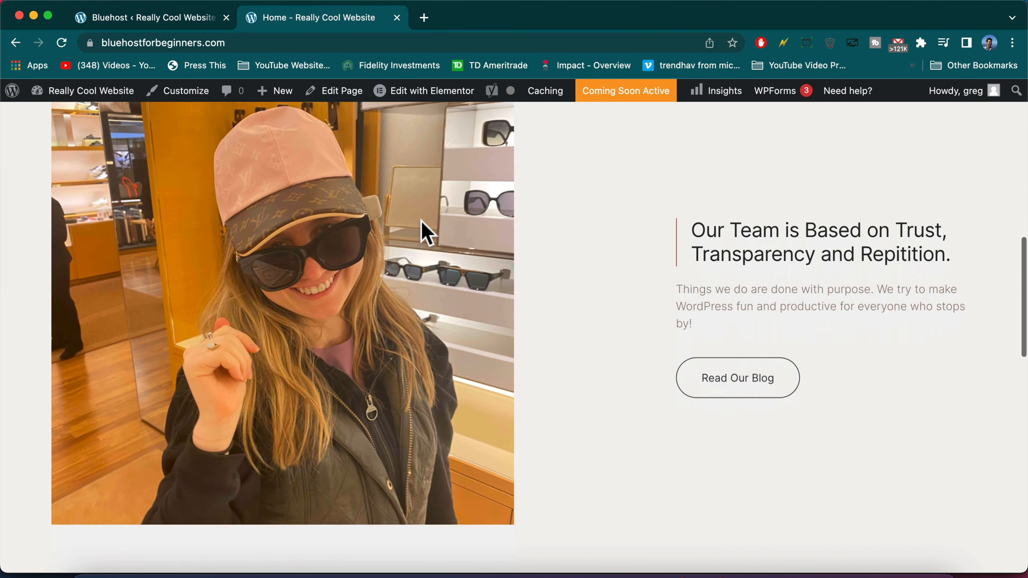
scroll(422, 223, down, 8)
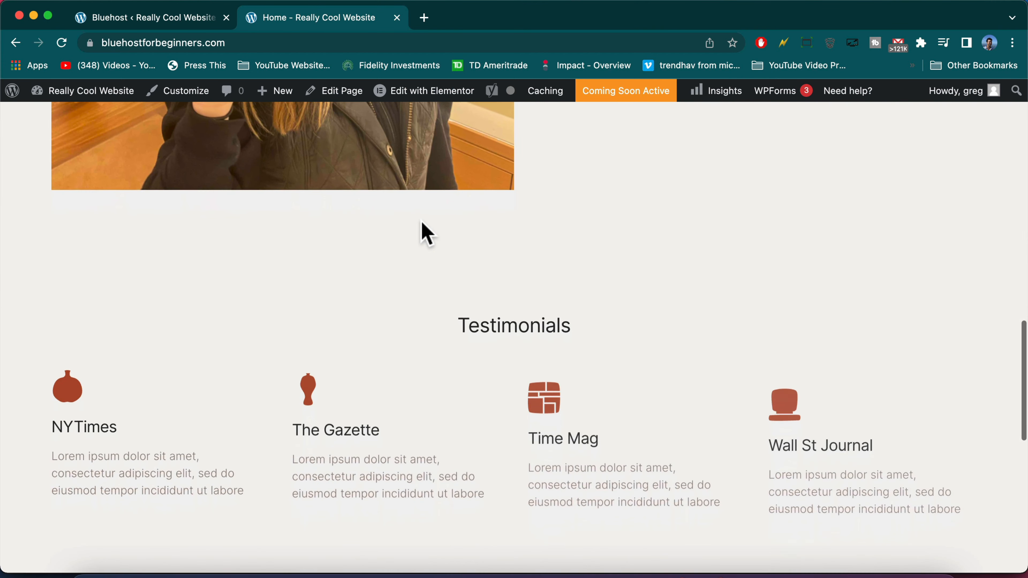
scroll(422, 223, down, 4)
scroll(422, 224, up, 20)
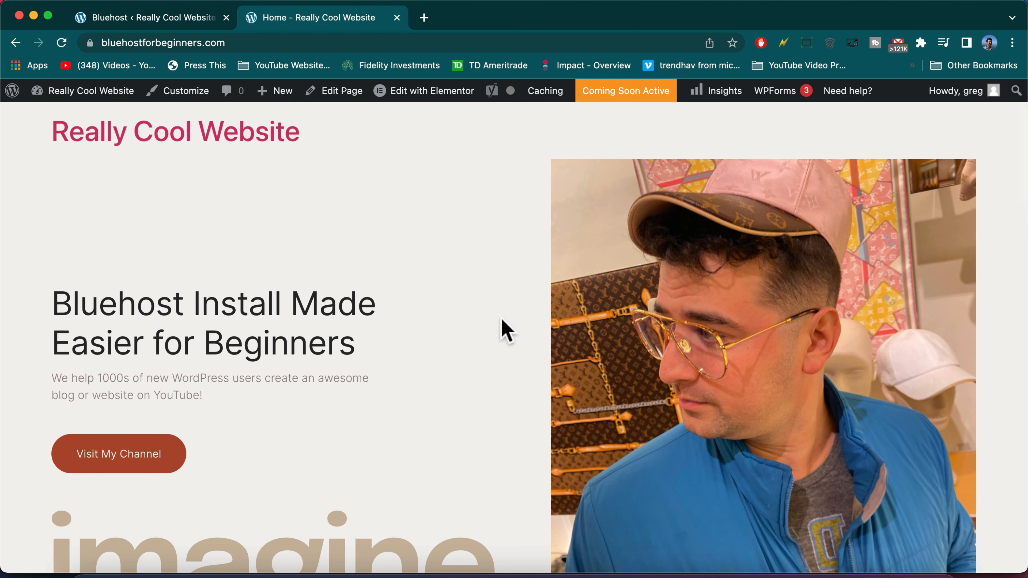
scroll(145, 466, down, 8)
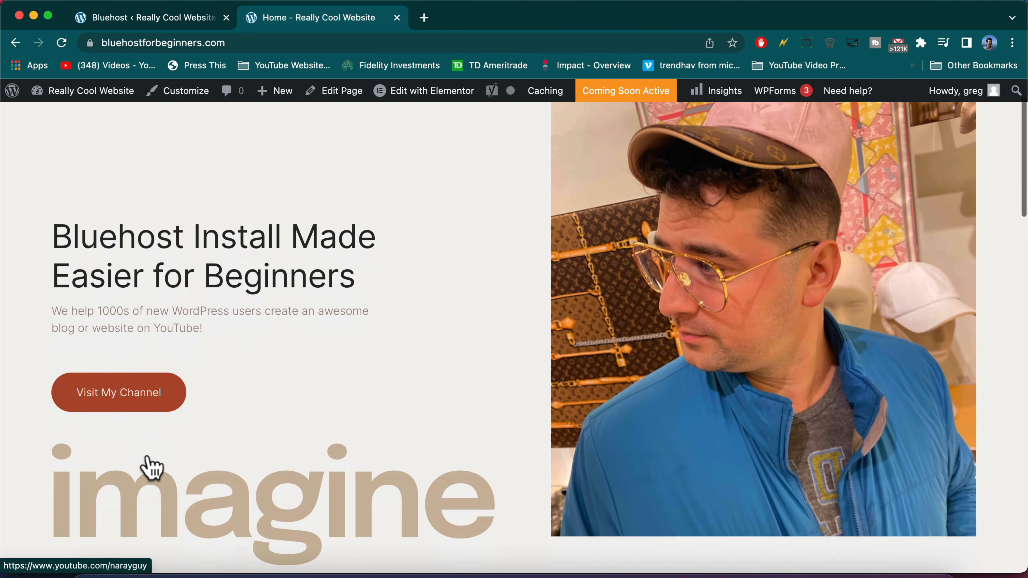
scroll(327, 451, down, 7)
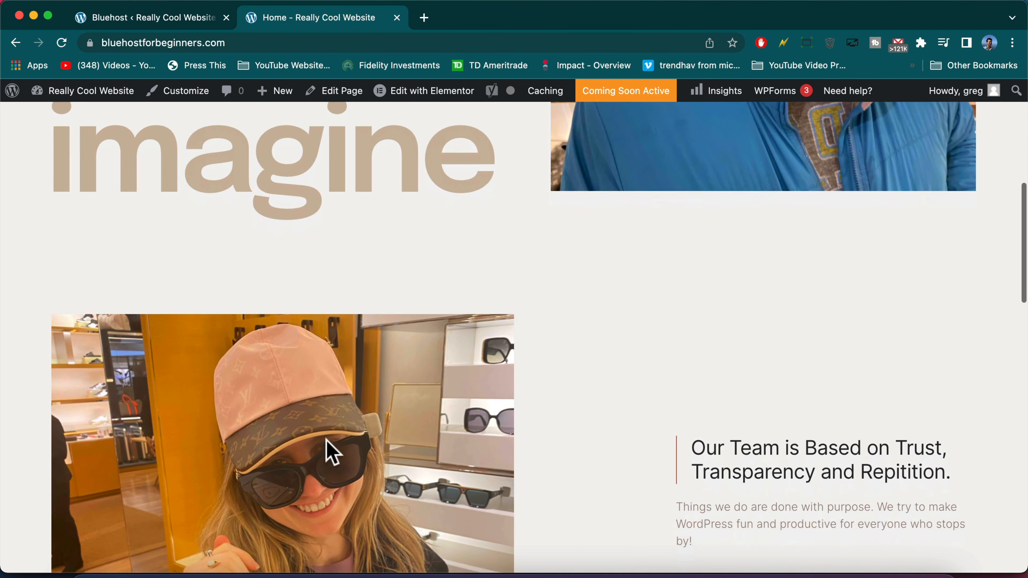
scroll(327, 451, down, 10)
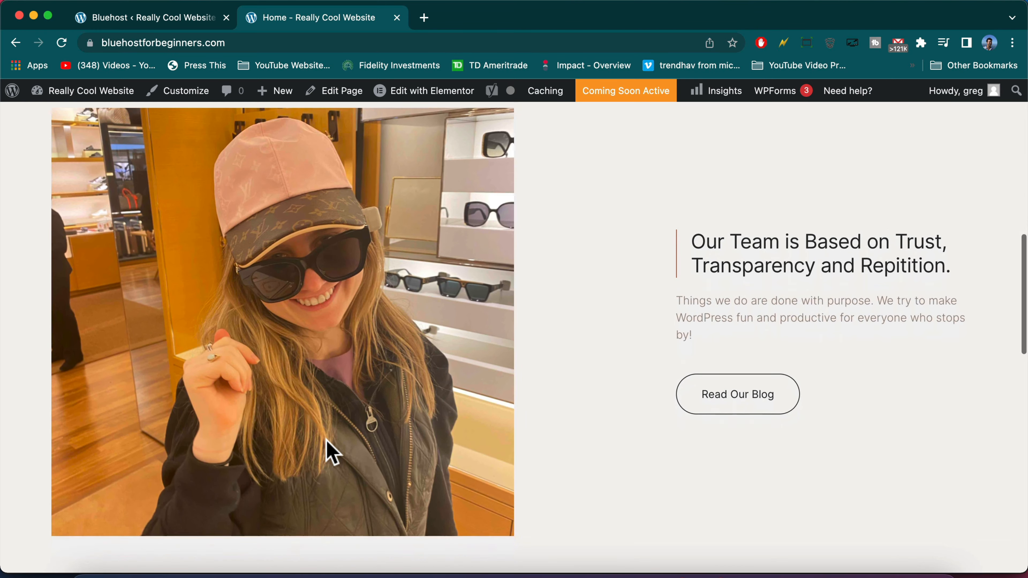
scroll(327, 451, down, 10)
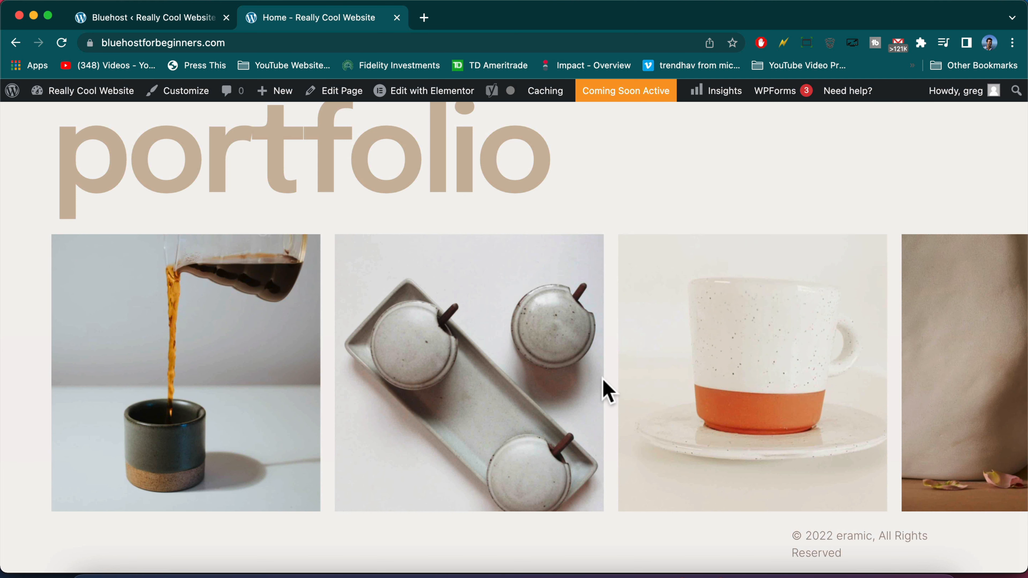
scroll(608, 391, up, 8)
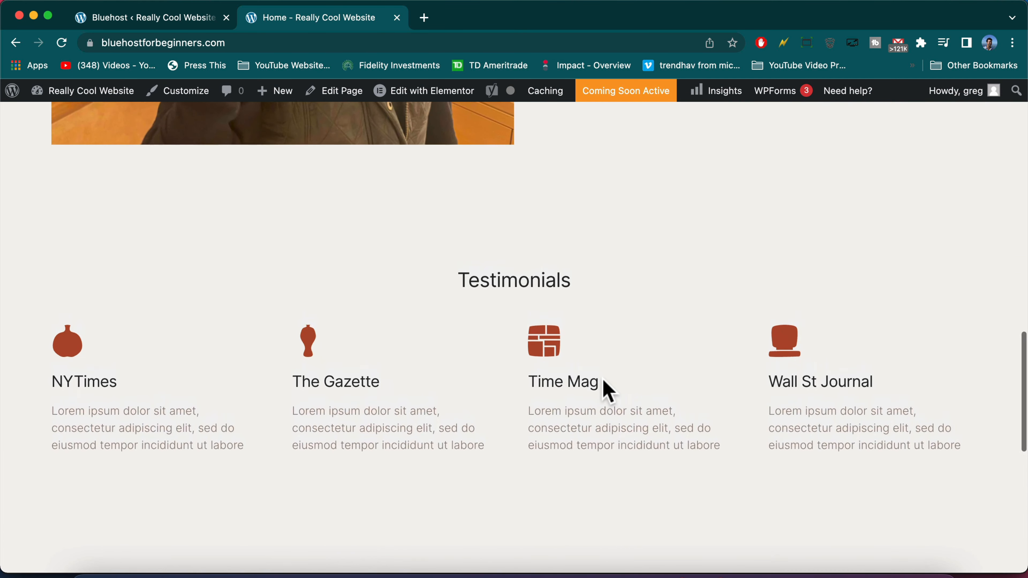
scroll(608, 391, up, 10)
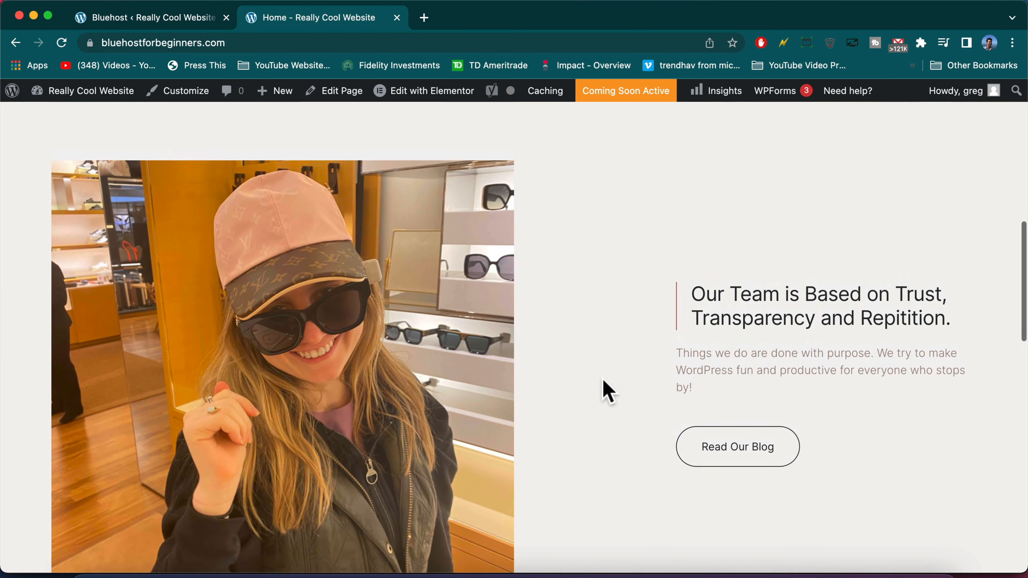
scroll(608, 391, up, 8)
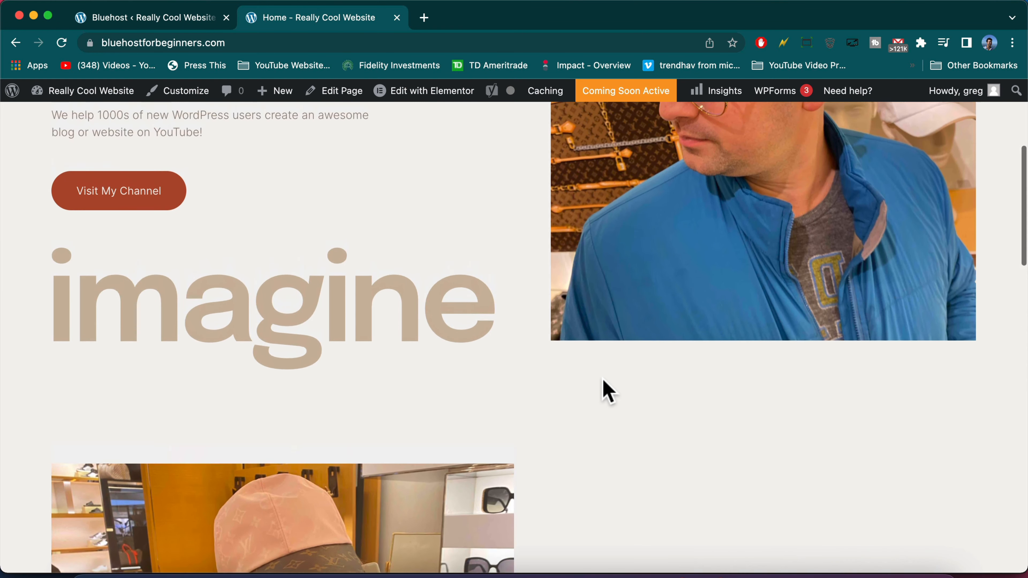
scroll(608, 391, up, 7)
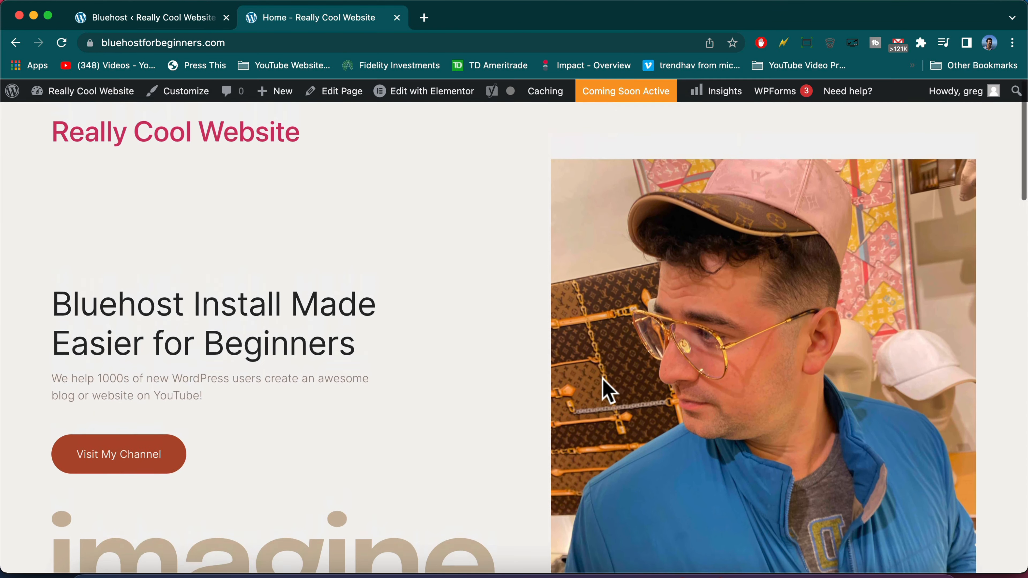